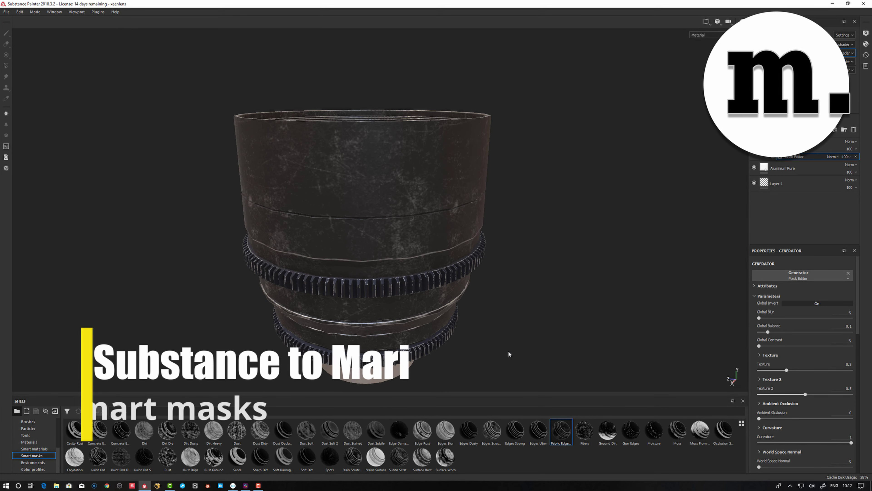
Step: Apply the Fabric Edge smart mask to the Plastic Grainy layer and turn on Global Invert in its mask generator
key(alt)
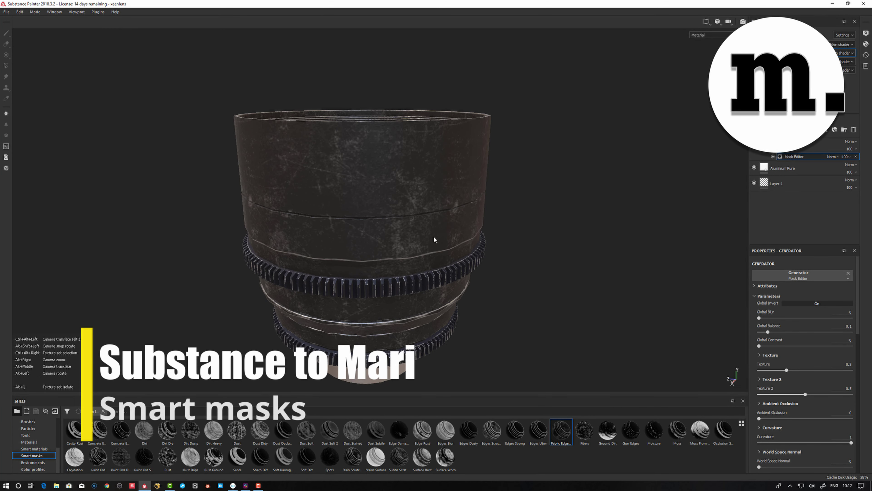
alt+drag(434, 237, 437, 295)
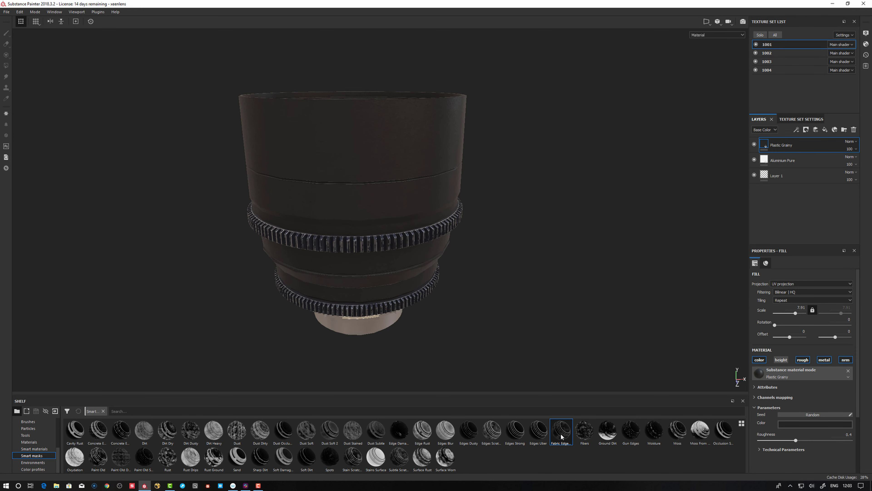
mouse_move(562, 430)
mouse_down()
mouse_move(785, 142)
mouse_move(797, 149)
mouse_up()
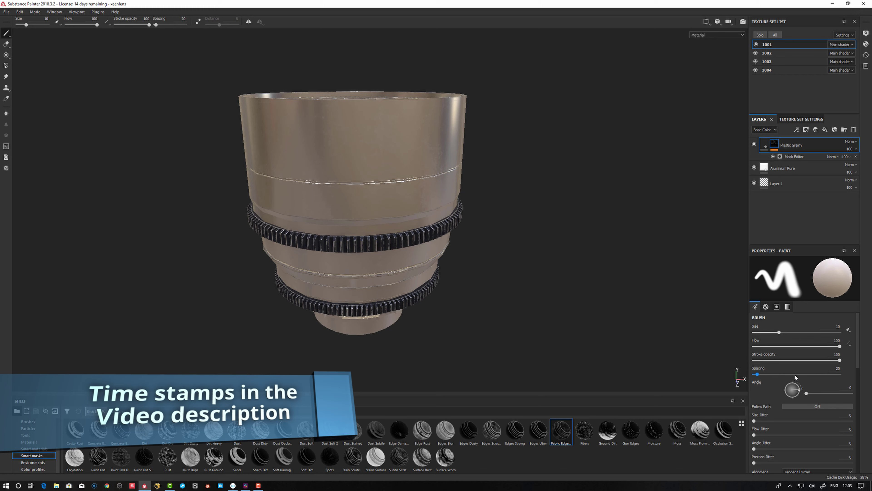
click(795, 156)
click(810, 303)
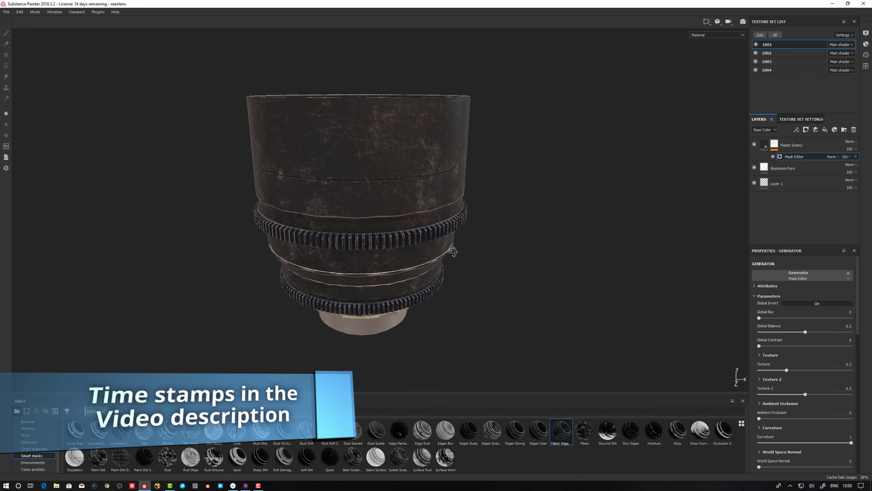
alt+drag(453, 251, 453, 245)
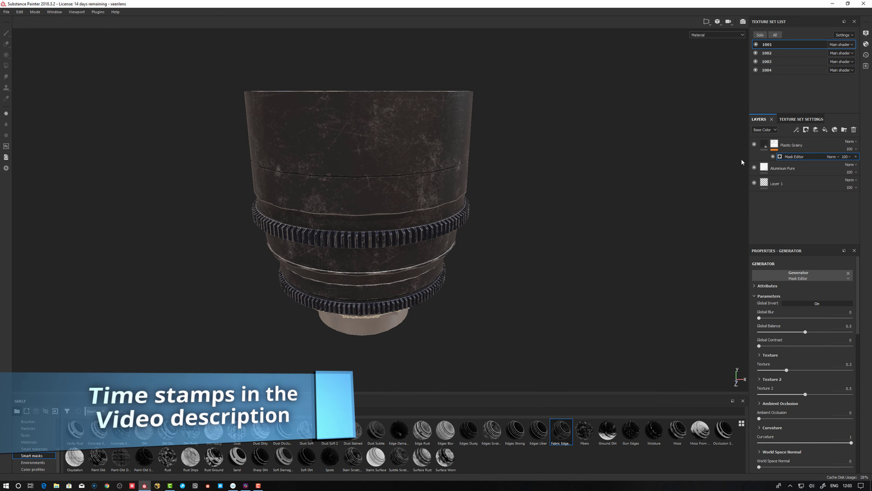
Step: Add a paint effect to the Plastic Grainy layer's mask, alongside the Mask Editor generator
right_click(792, 157)
click(788, 157)
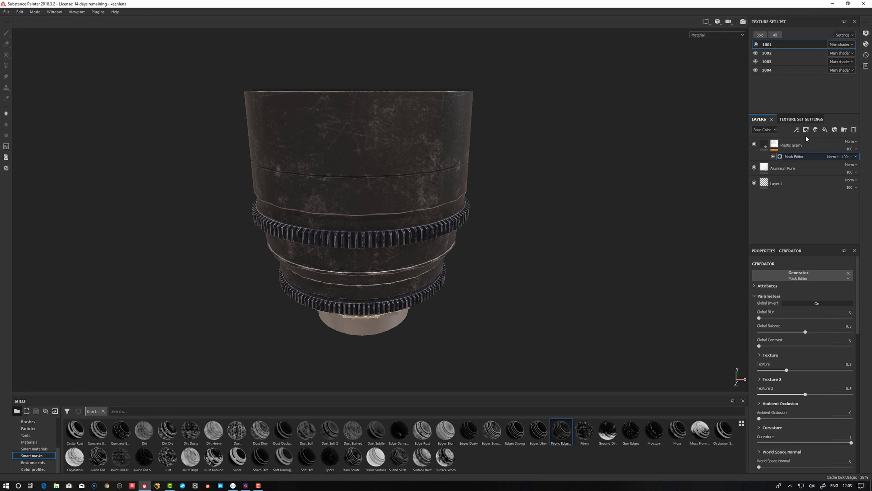
right_click(806, 159)
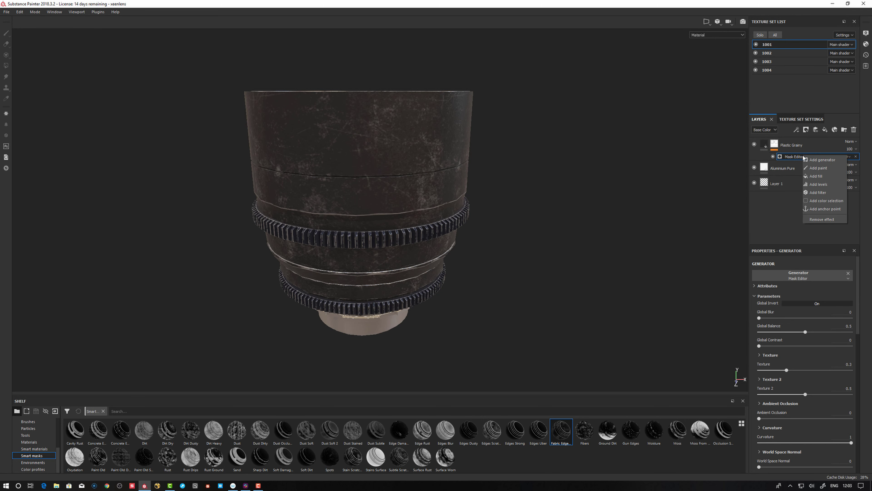
click(821, 169)
alt+drag(523, 205, 526, 194)
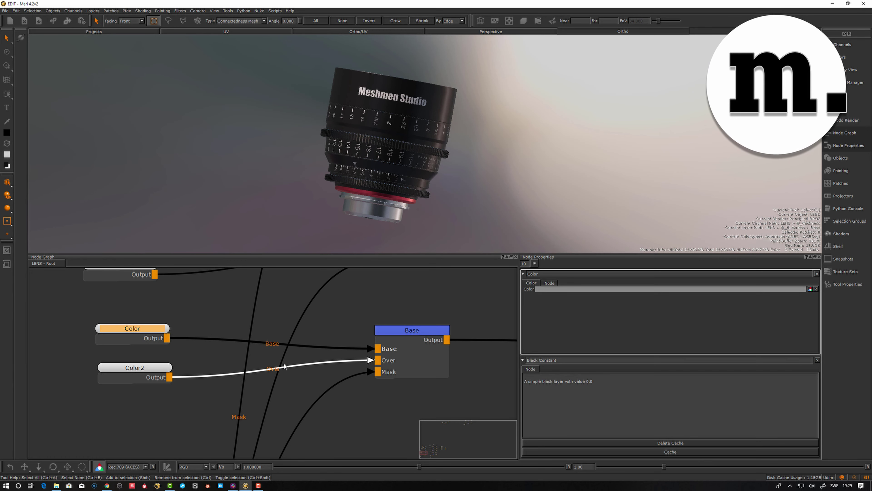
Step: Switch to Mari and inspect the lens model and the Color, Color2 and Base nodes in its node graph
drag(146, 368, 141, 373)
drag(151, 331, 146, 328)
scroll(428, 295, down, 3)
drag(419, 316, 415, 313)
alt+drag(386, 196, 378, 210)
scroll(344, 398, down, 10)
scroll(436, 309, up, 5)
middle_drag(438, 306, 457, 273)
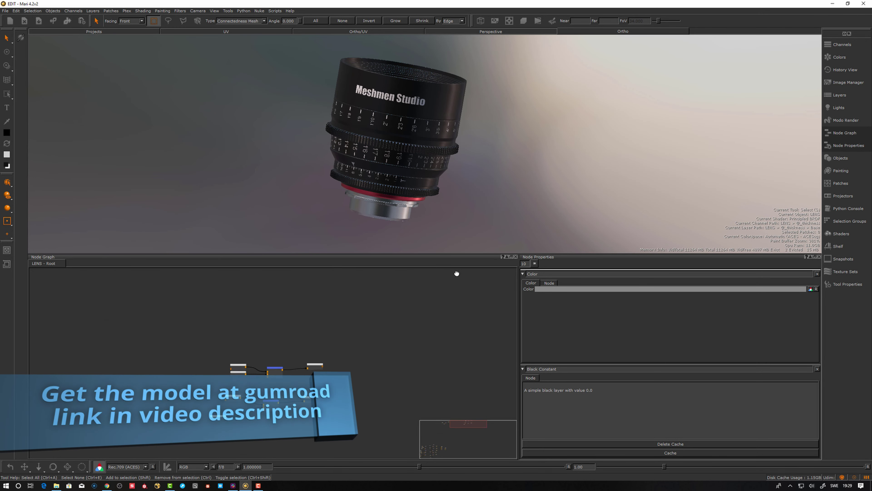
scroll(456, 274, up, 3)
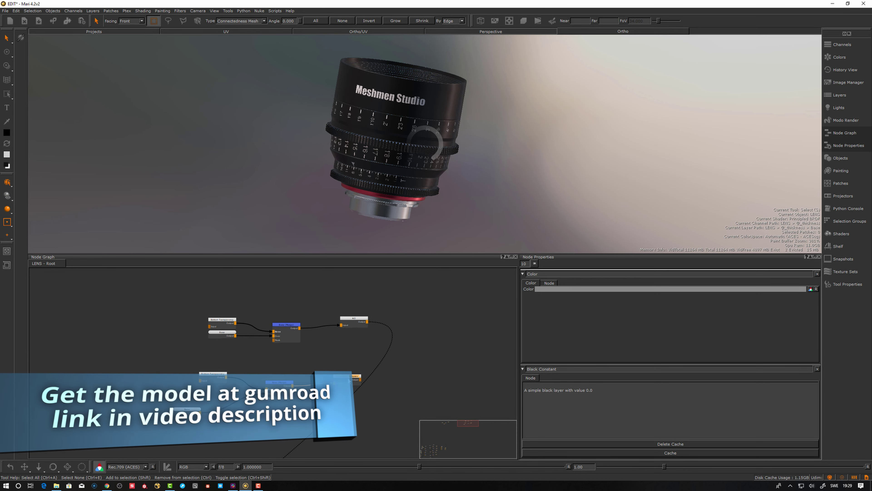
Step: View the AO, Curvature Highpass and thickness node outputs on the lens model one after another
key(1)
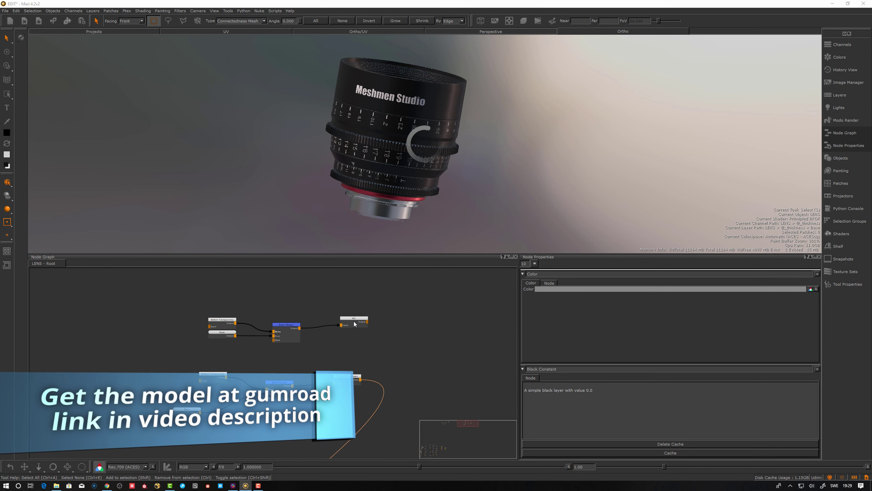
drag(360, 324, 355, 325)
key(1)
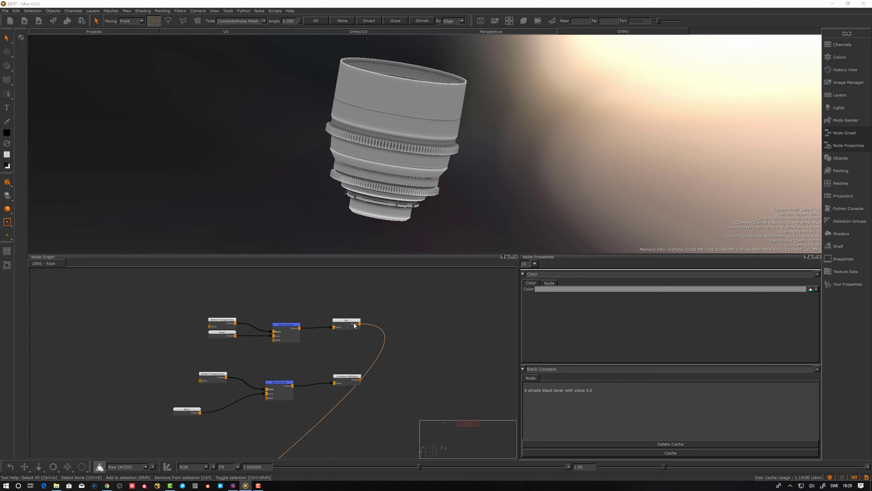
click(357, 375)
key(1)
scroll(275, 352, down, 3)
middle_drag(284, 351, 442, 352)
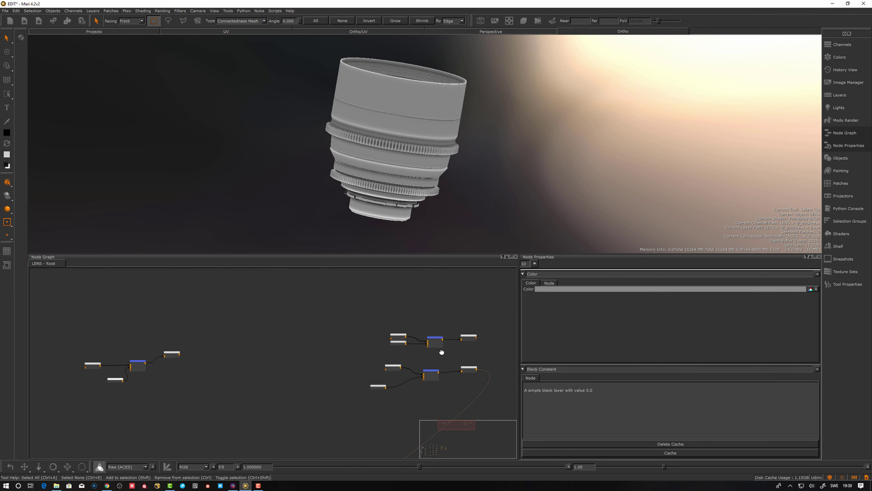
click(172, 354)
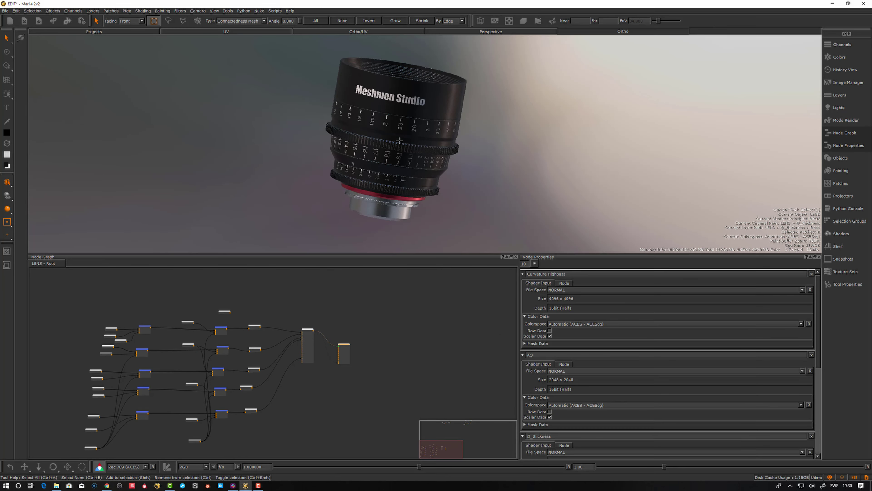
Step: Examine the textured lens close up and from several angles, along with the node network feeding its shader
mouse_move(357, 154)
alt+mouse_down()
mouse_move(390, 148)
mouse_move(355, 159)
alt+mouse_up()
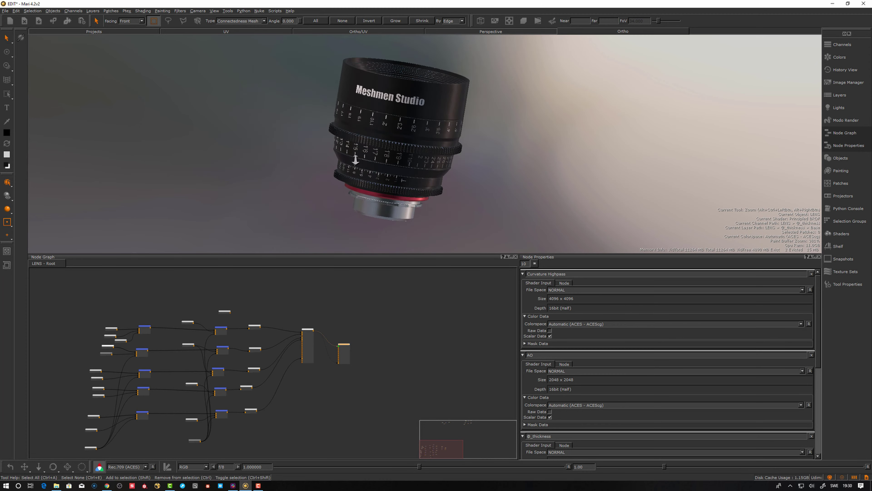
alt+right_drag(355, 159, 483, 178)
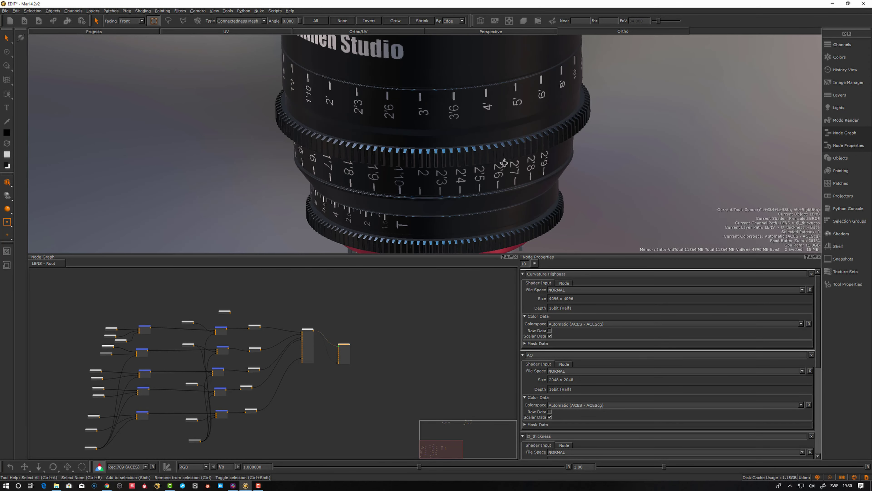
alt+drag(504, 164, 476, 163)
alt+right_drag(476, 164, 411, 167)
mouse_move(429, 153)
alt+mouse_down()
mouse_move(404, 152)
mouse_move(442, 157)
alt+mouse_up()
scroll(267, 357, up, 4)
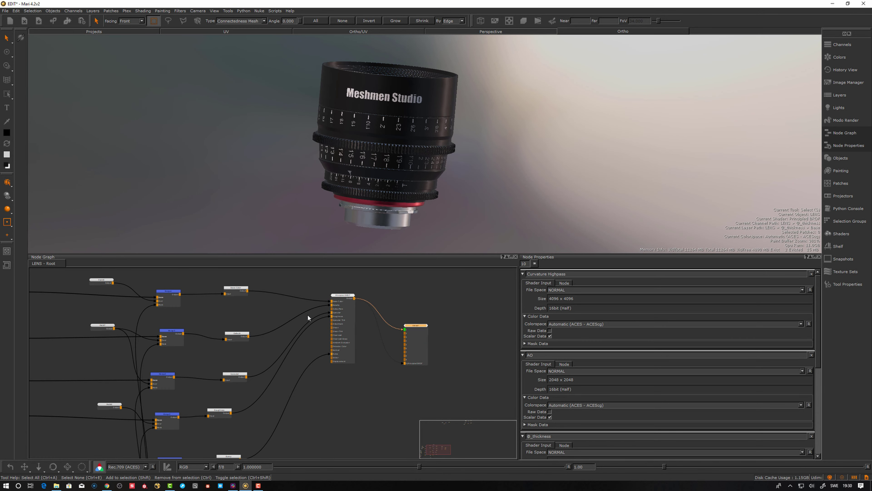
scroll(305, 326, down, 5)
scroll(303, 343, up, 2)
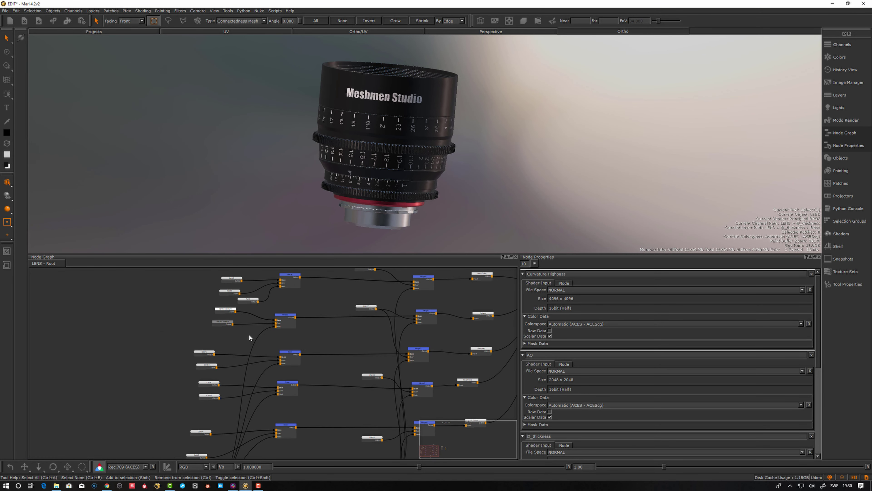
alt+drag(368, 144, 363, 132)
alt+right_drag(363, 132, 373, 136)
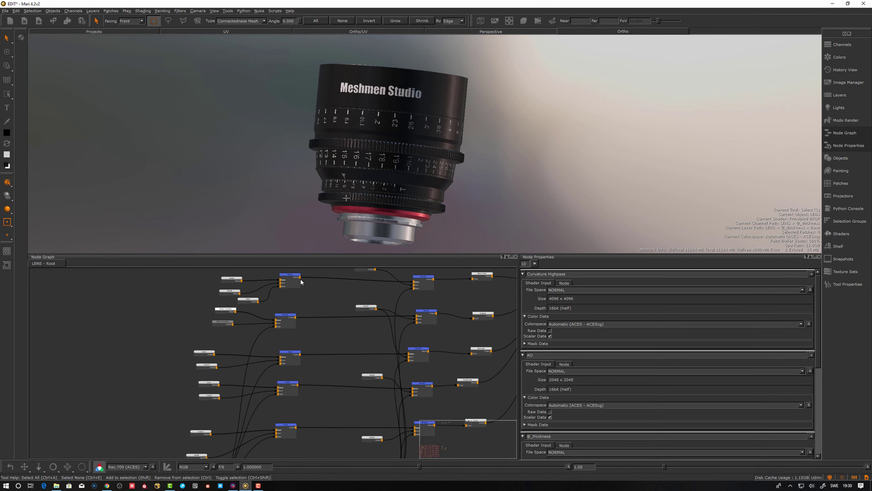
Step: Open the properties and colour setting of a Color node in the shader network
click(213, 384)
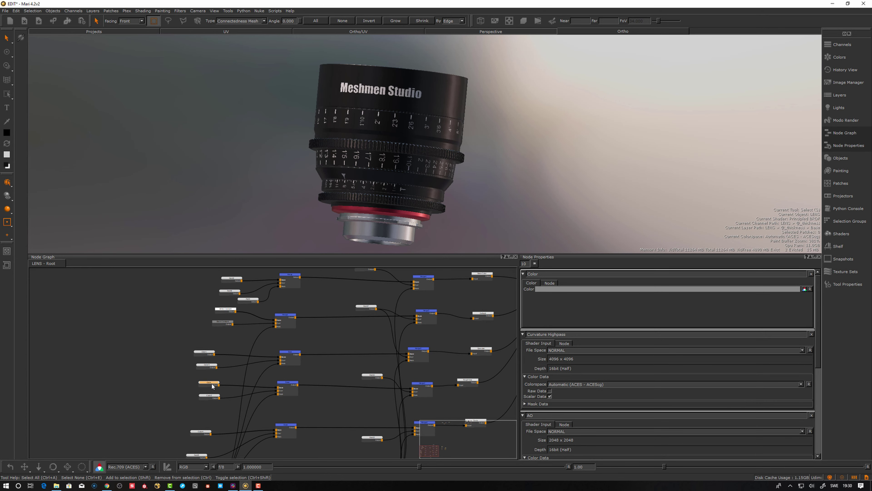
click(598, 289)
mouse_move(538, 225)
mouse_down()
mouse_move(527, 201)
mouse_move(528, 233)
mouse_move(528, 216)
mouse_up()
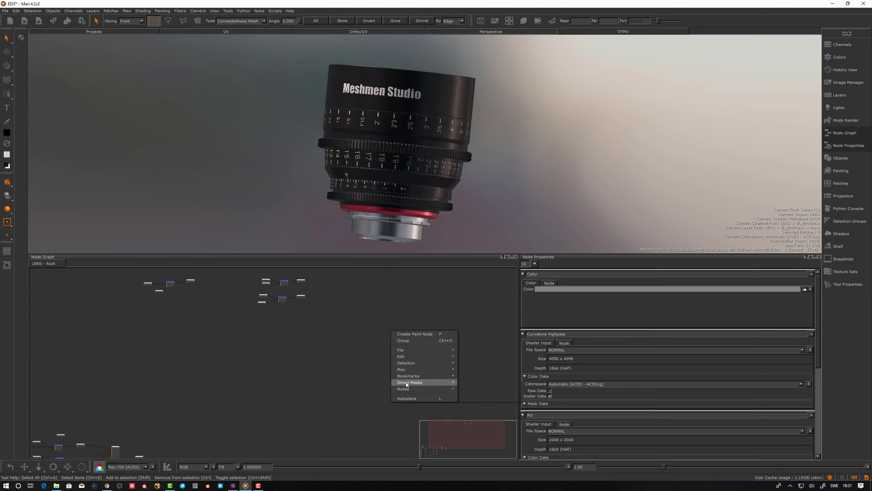
Step: Open the Smart Masks library from the node graph and show its masks as large labelled thumbnails
mouse_move(406, 382)
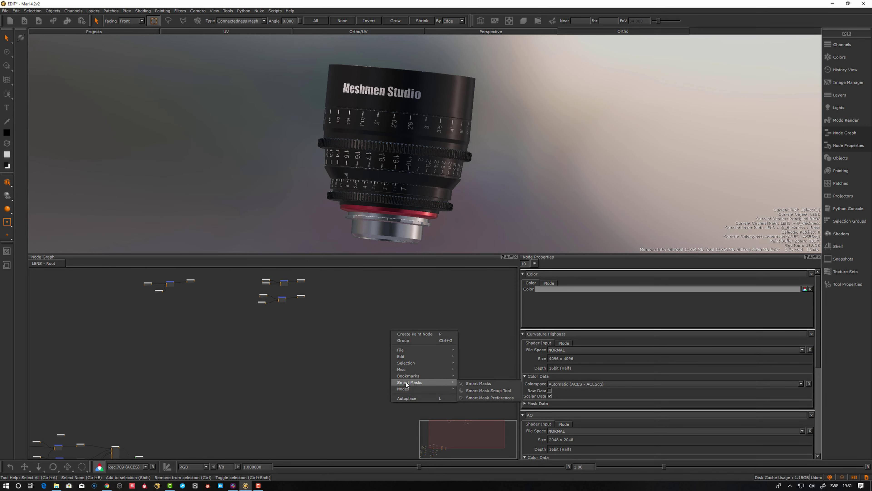
click(476, 384)
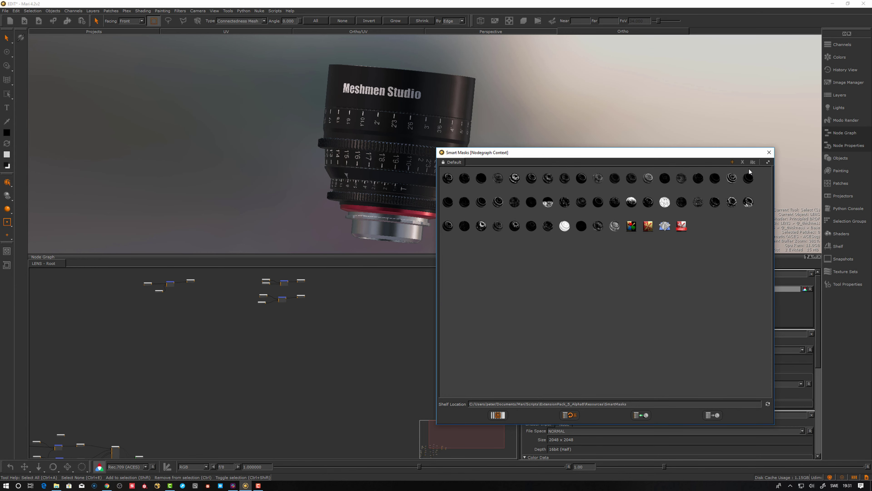
click(769, 162)
click(772, 188)
scroll(584, 281, down, 1)
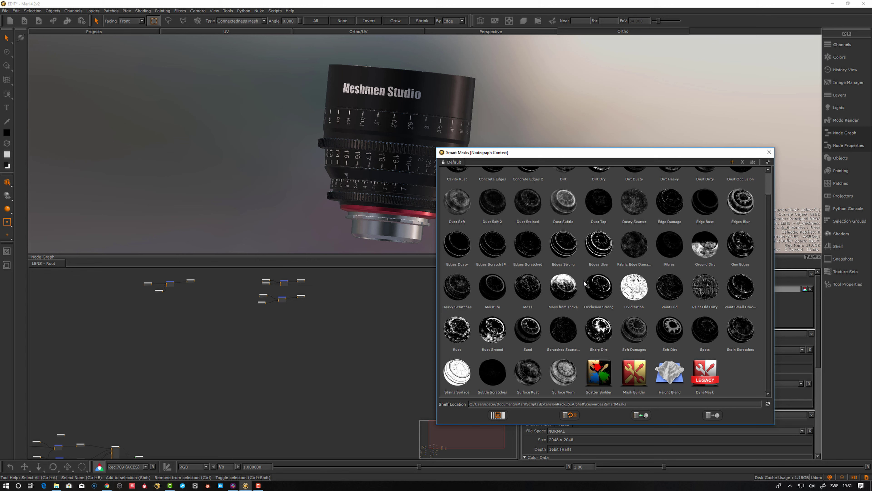
scroll(584, 281, up, 1)
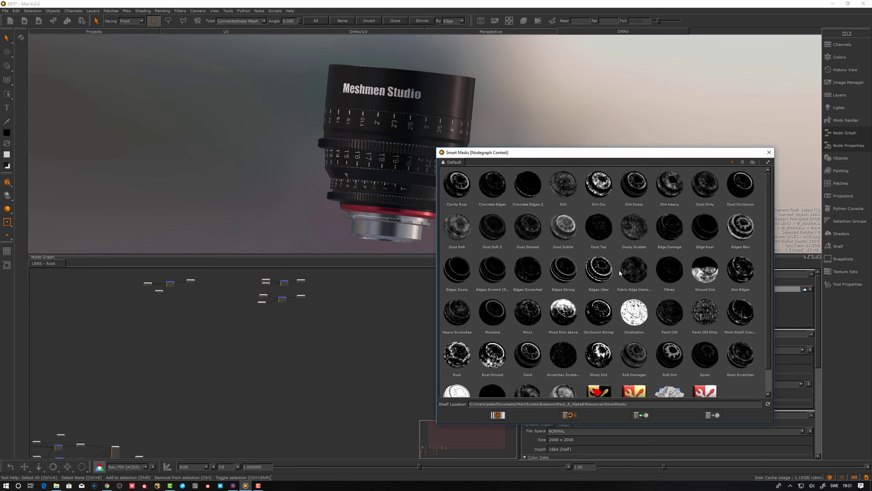
mouse_move(620, 273)
Step: Add a new tab named Myown to the Smart Masks library and return to the Default tab
click(732, 162)
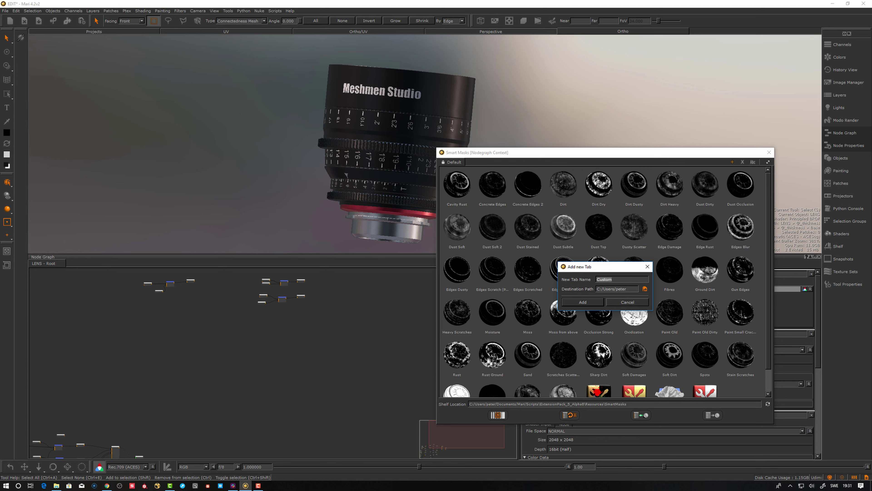
text(Myown)
click(578, 302)
click(454, 163)
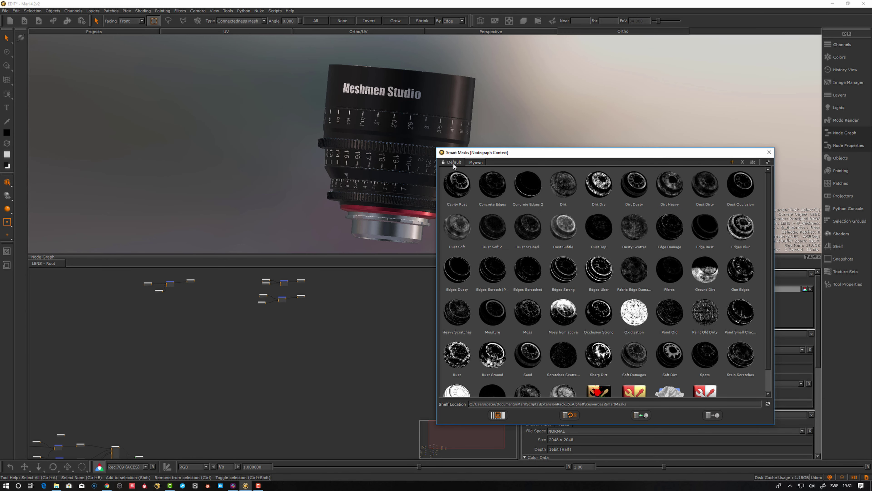
drag(491, 156, 486, 153)
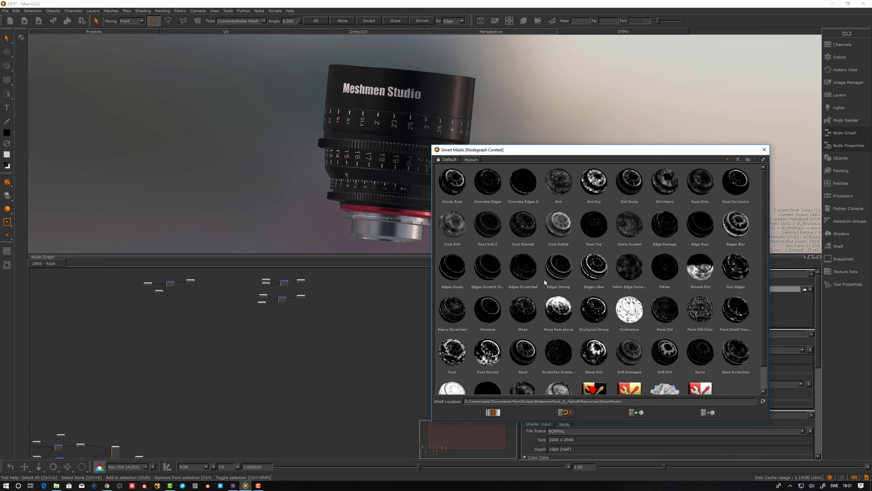
Step: Look through the Default smart masks, preview Mask Builder and check the contents of the Myown tab
scroll(544, 281, down, 2)
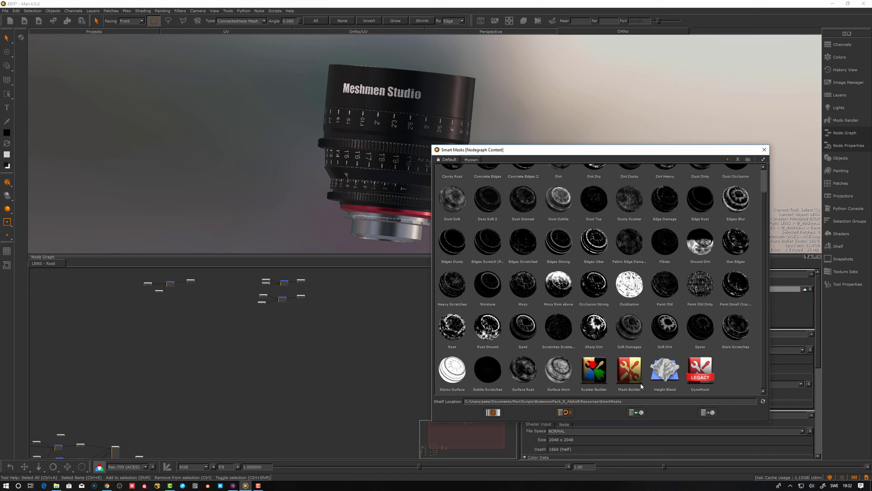
mouse_move(636, 379)
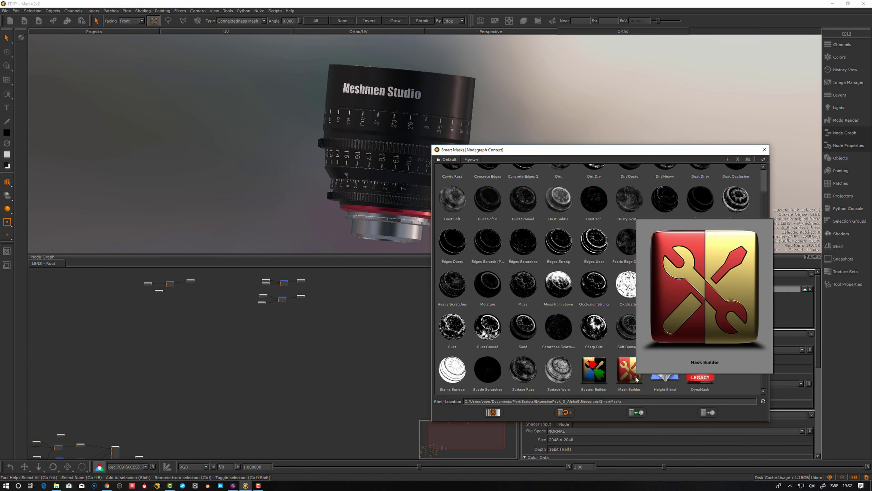
click(469, 159)
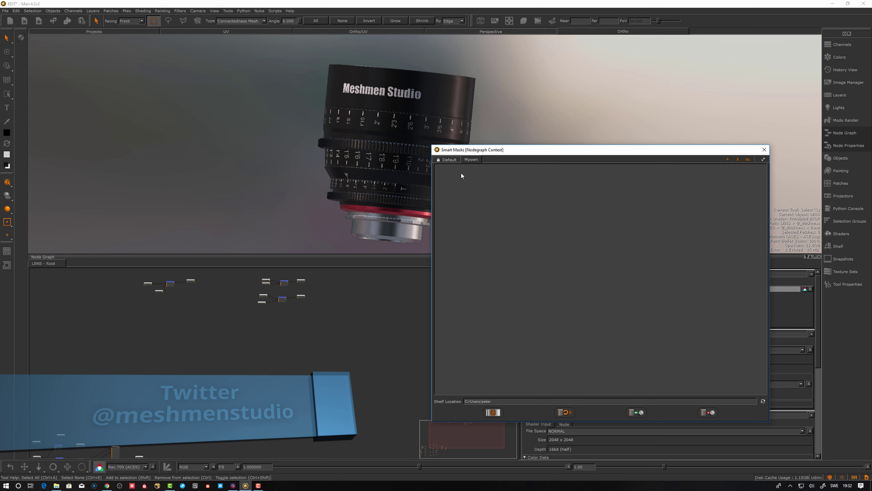
click(447, 159)
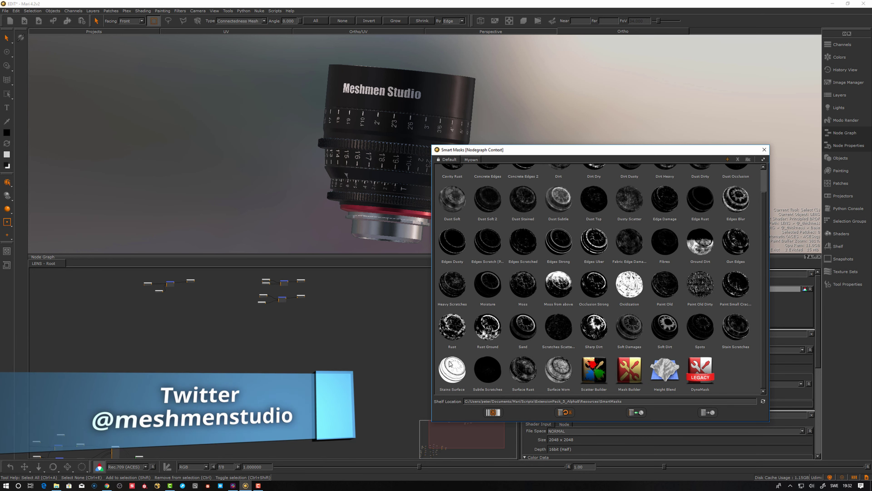
drag(542, 149, 590, 117)
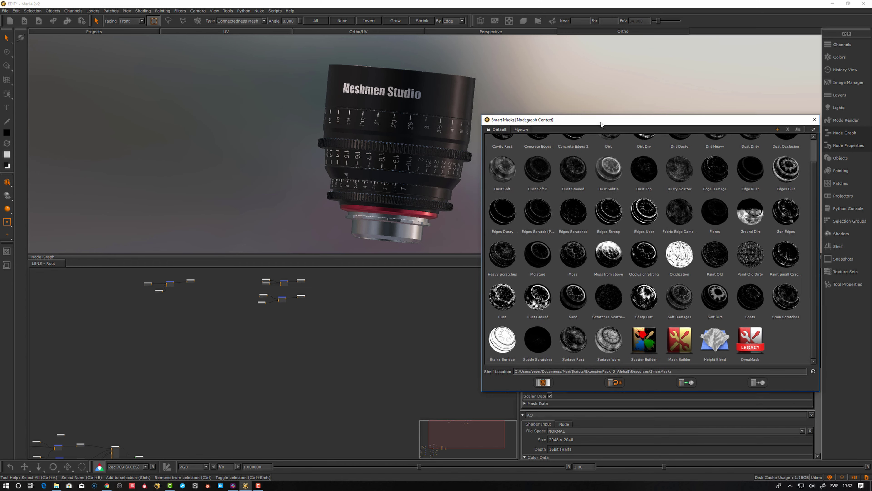
click(505, 256)
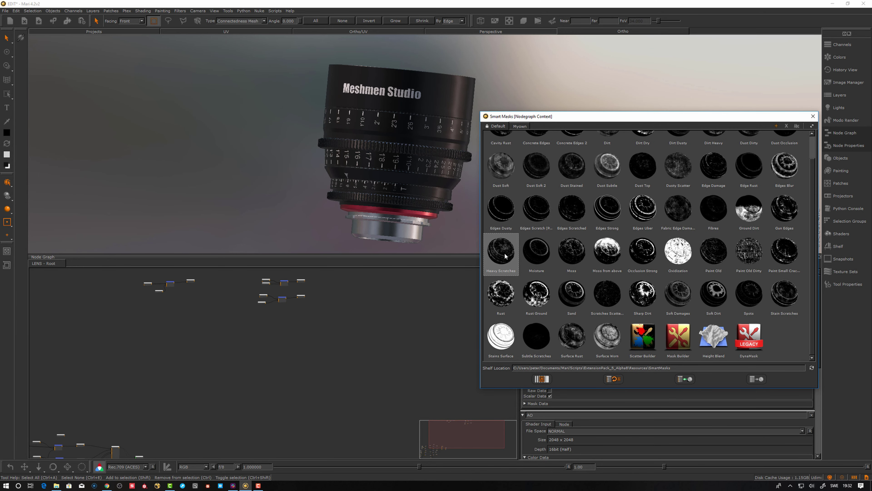
click(691, 380)
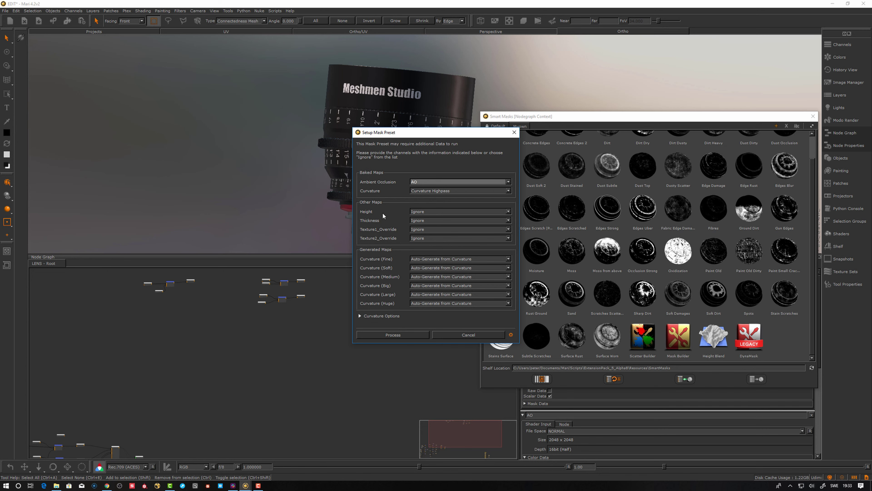
click(432, 220)
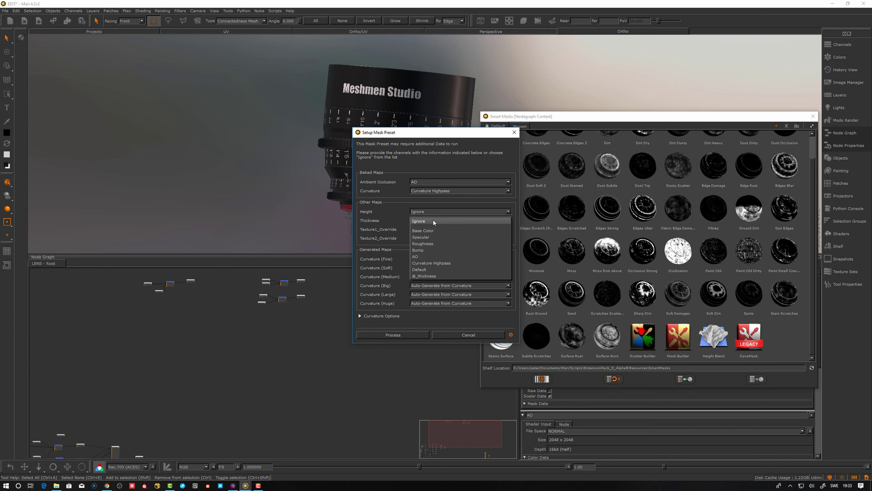
click(425, 276)
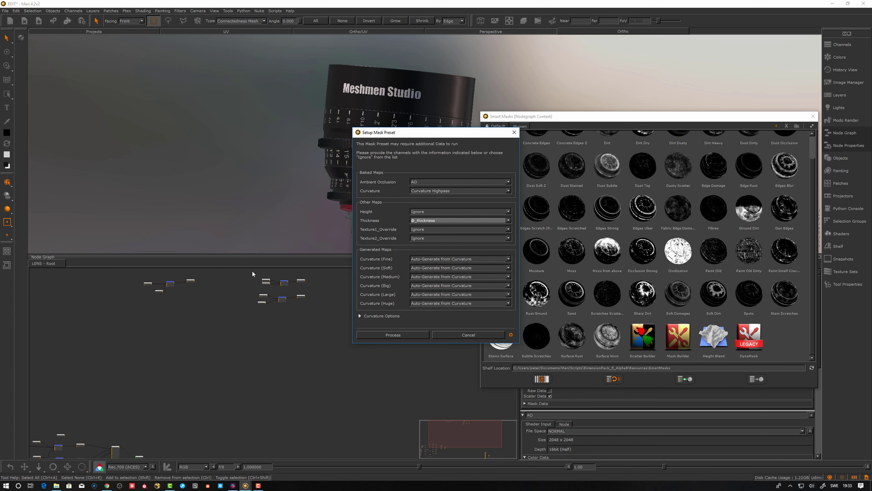
click(394, 335)
click(413, 293)
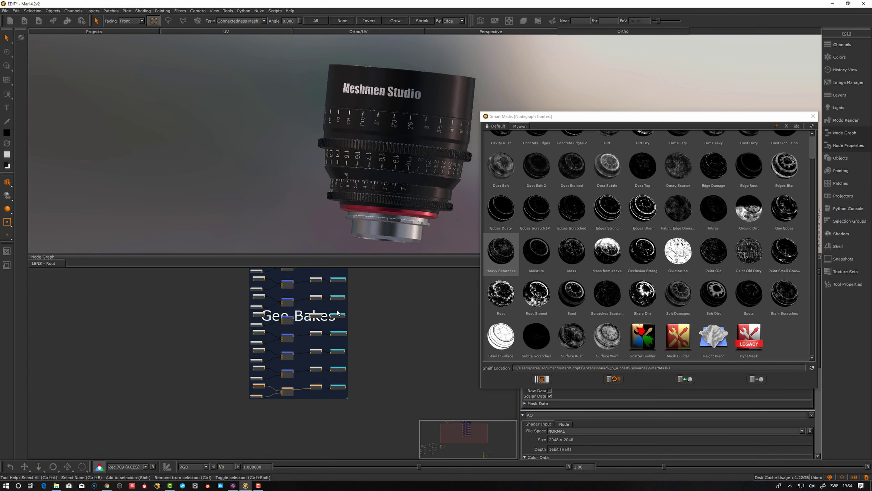
Step: Examine the baked map nodes and their outputs in the Geo Bakes group of the node graph
middle_drag(383, 260, 311, 386)
scroll(364, 309, up, 3)
scroll(363, 307, up, 2)
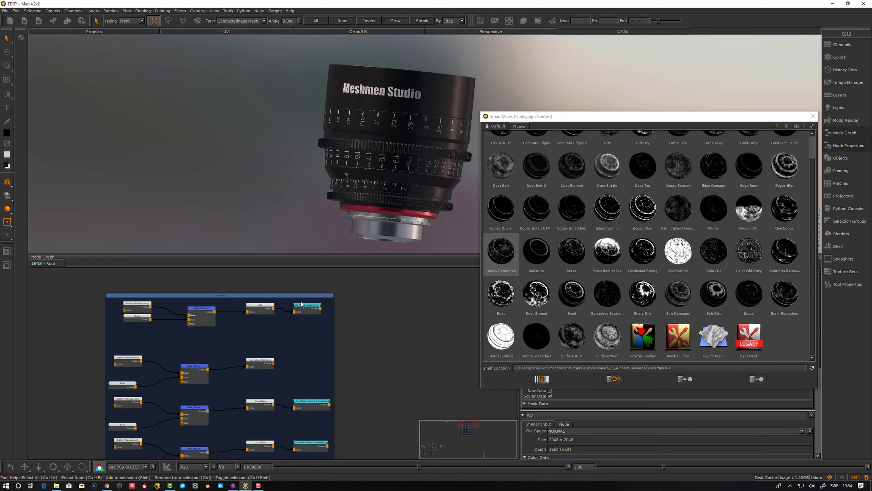
drag(302, 307, 309, 306)
scroll(362, 314, down, 3)
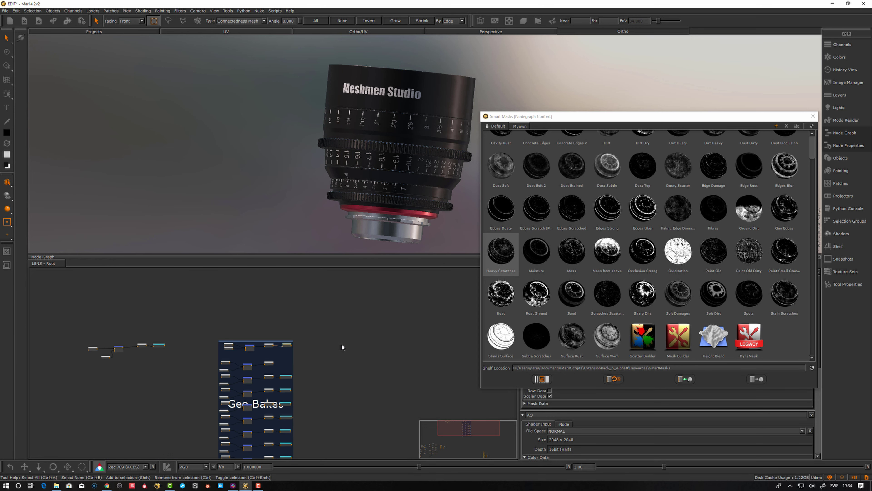
middle_drag(197, 330, 362, 323)
scroll(362, 322, up, 2)
scroll(393, 315, down, 3)
middle_drag(419, 351, 357, 317)
scroll(375, 335, up, 9)
scroll(338, 302, up, 3)
scroll(331, 363, down, 2)
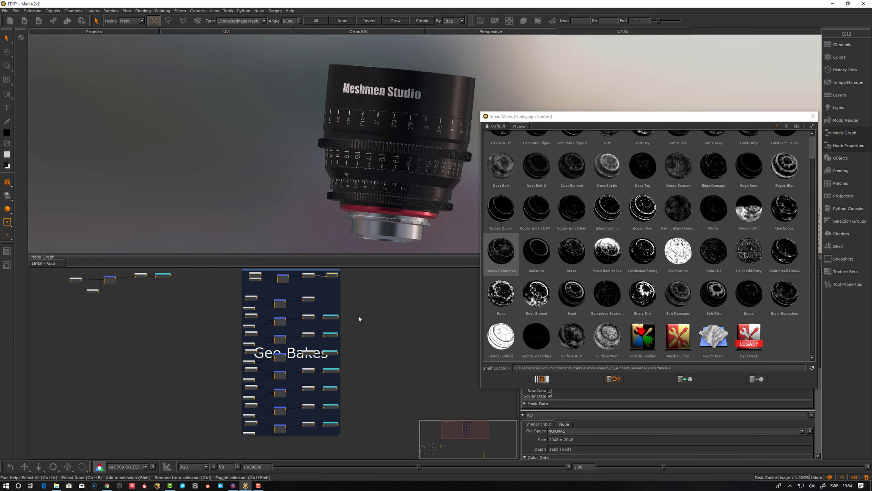
scroll(359, 308, up, 2)
scroll(411, 306, down, 3)
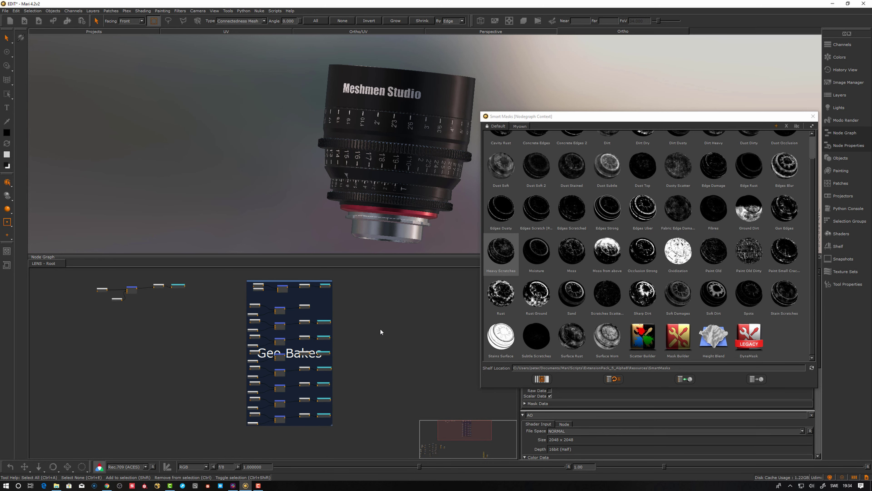
Step: Preview different baked map nodes from the Geo Bakes group on the lens model
key(1)
alt+middle_drag(416, 189, 419, 187)
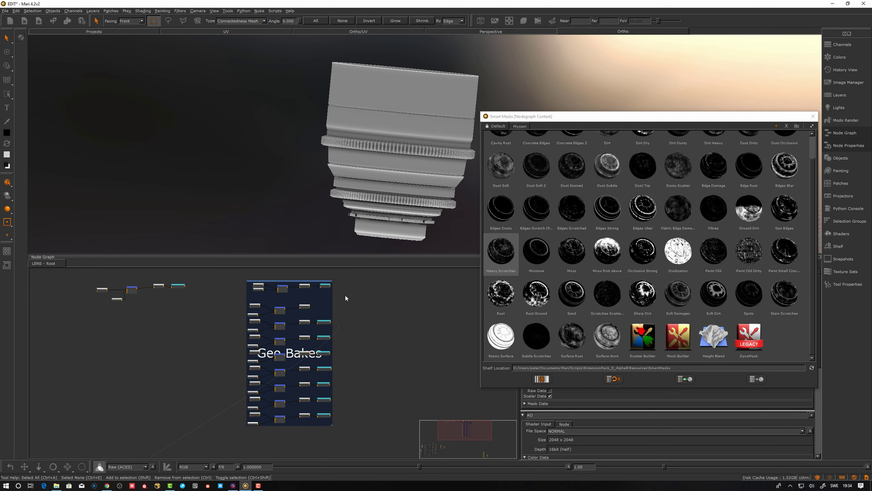
key(v)
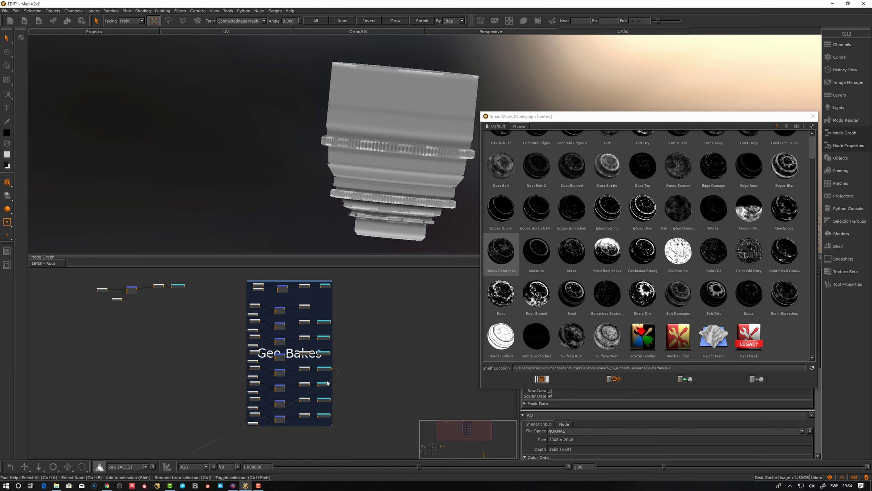
key(v)
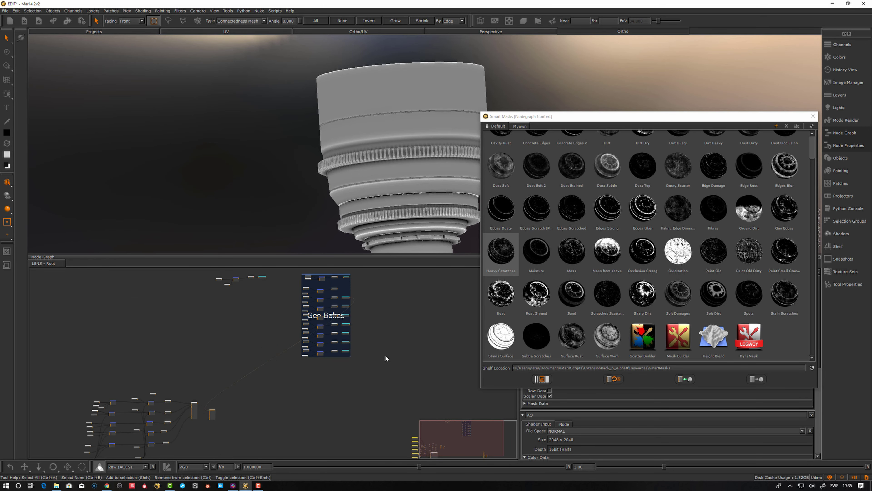
Step: Find the SmartMask Heavy Scratches node, display its output on the lens, and close the Smart Masks library
middle_drag(412, 359, 326, 294)
scroll(344, 329, up, 3)
middle_drag(364, 367, 254, 303)
scroll(307, 343, up, 4)
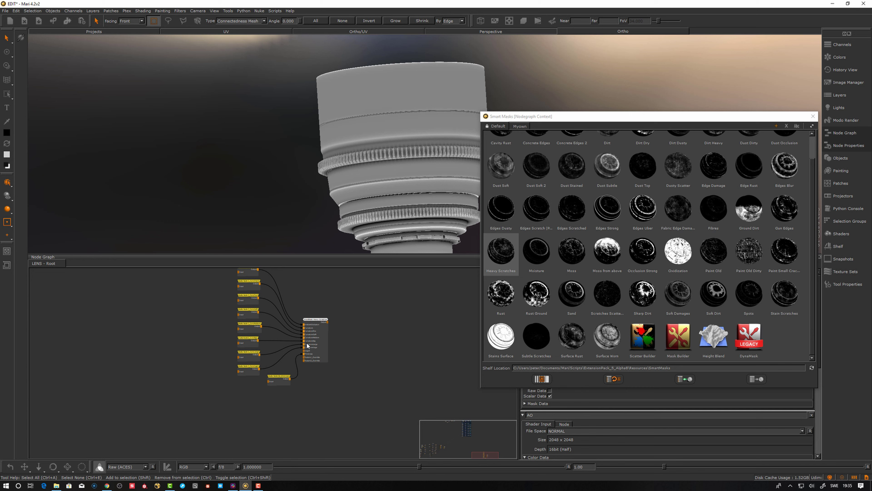
drag(323, 326, 327, 314)
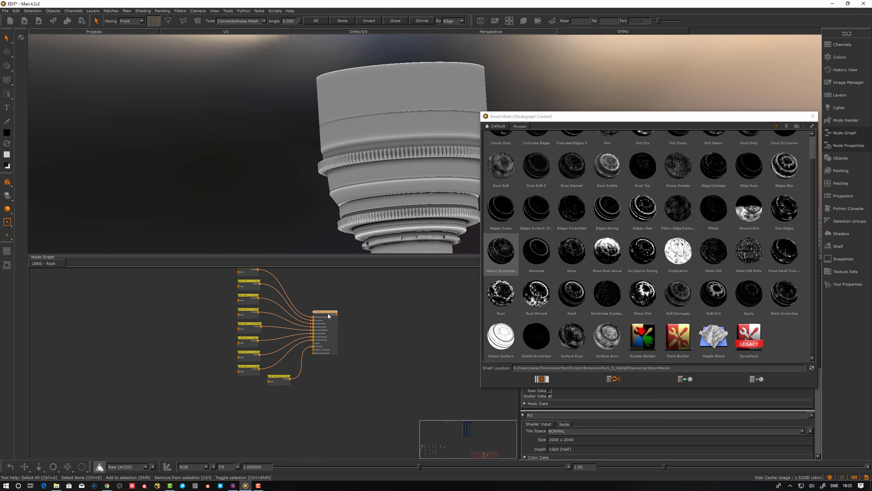
key(1)
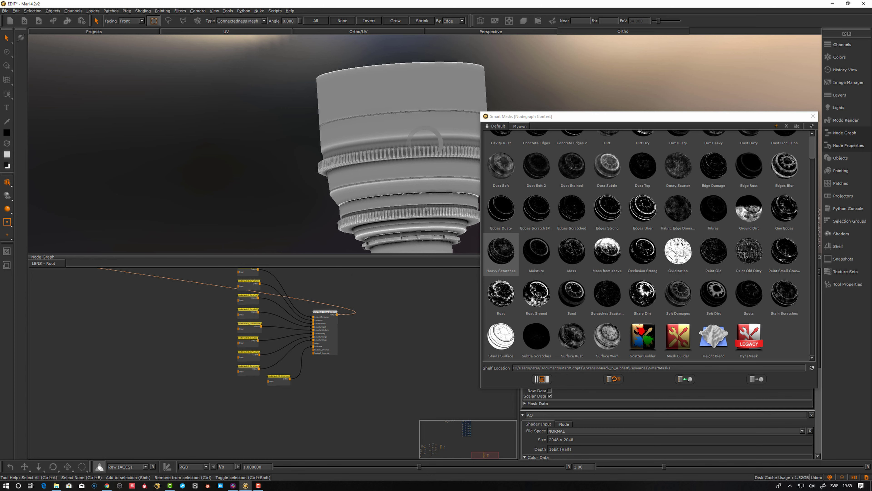
click(813, 117)
Step: Inspect the Heavy Scratches mask on the lens model from several angles and distances
alt+drag(506, 156, 447, 138)
alt+right_drag(446, 138, 420, 141)
alt+drag(421, 141, 447, 189)
alt+right_drag(447, 189, 522, 197)
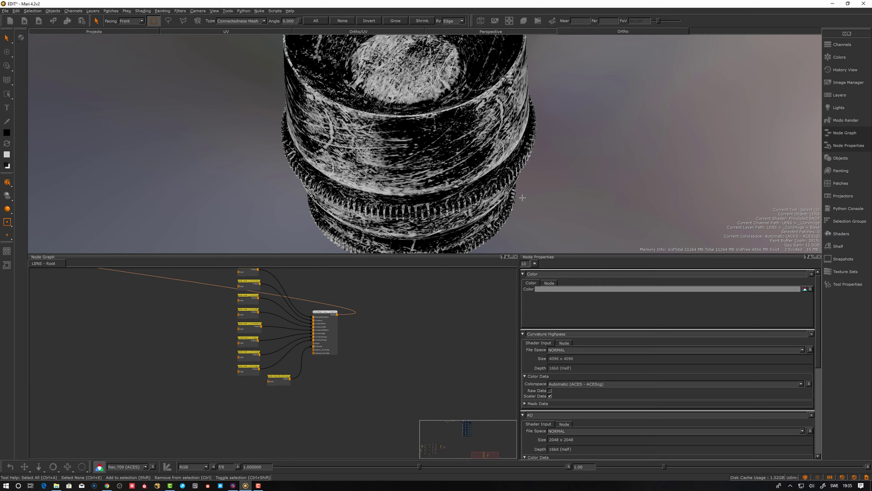
alt+drag(522, 198, 511, 151)
alt+right_drag(512, 151, 427, 155)
alt+drag(428, 155, 425, 171)
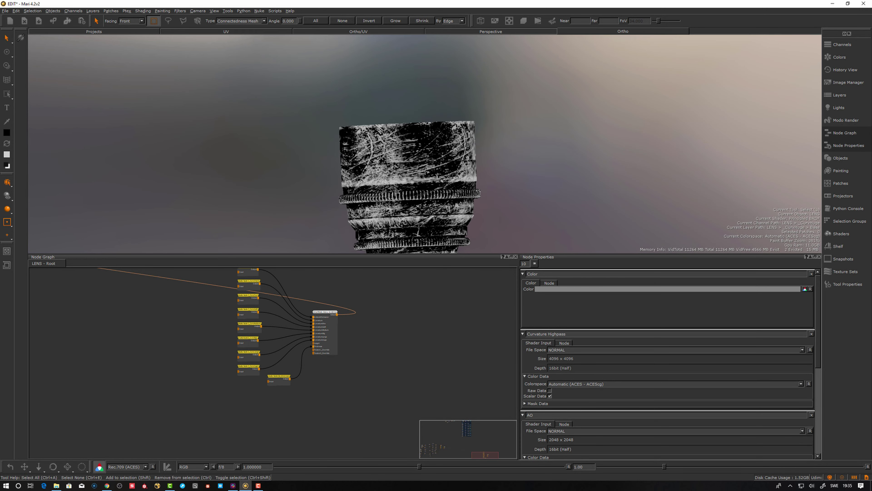
alt+right_drag(425, 171, 488, 177)
alt+drag(487, 177, 434, 196)
alt+middle_drag(434, 197, 506, 153)
alt+right_drag(507, 153, 405, 206)
alt+drag(405, 206, 429, 217)
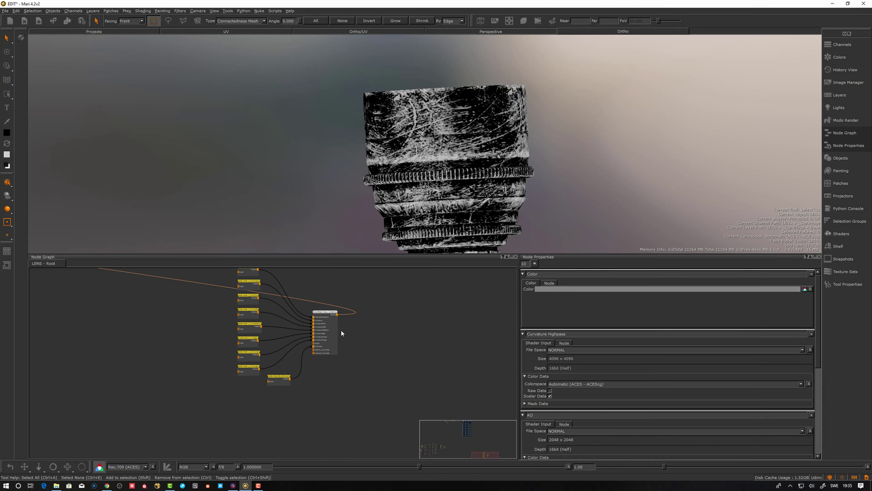
Step: Open the Heavy Scratches mask's Global Adjustment properties and compare the mask with Invert on and off
drag(327, 316, 346, 288)
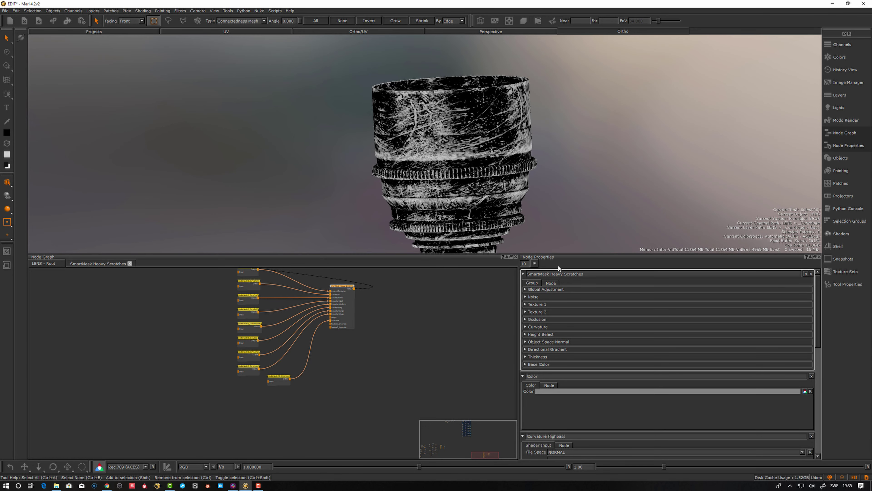
click(525, 289)
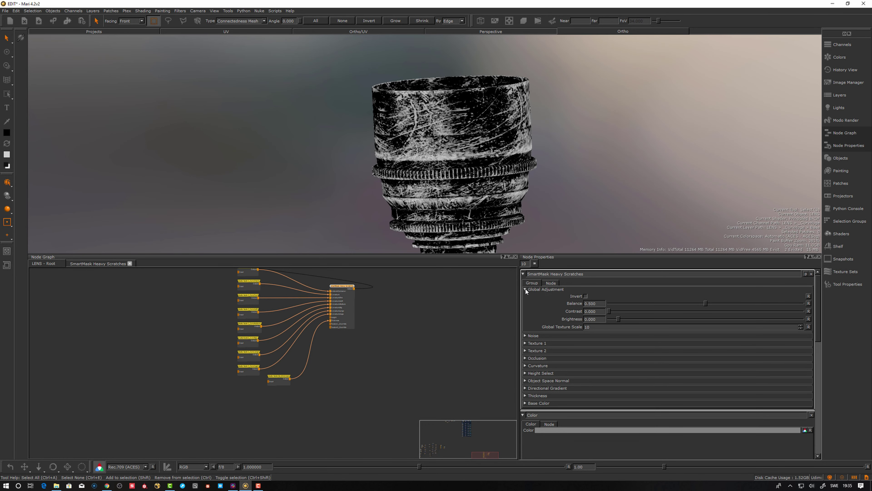
click(585, 296)
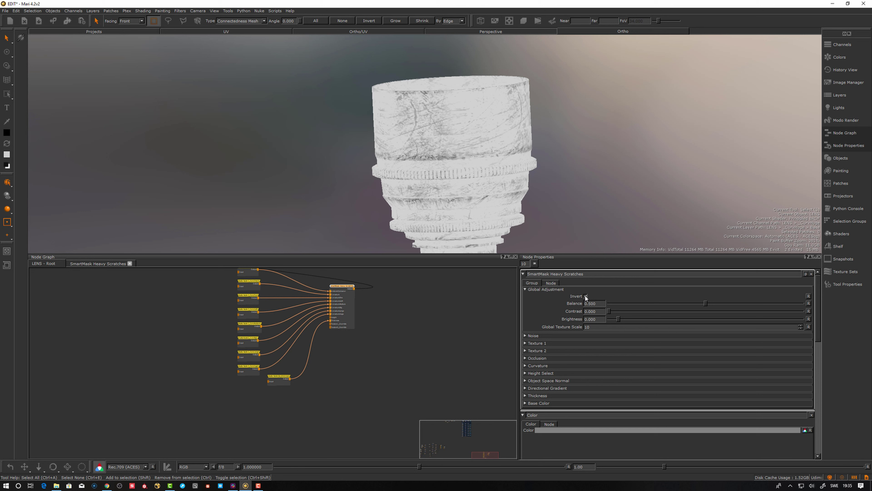
click(585, 296)
click(585, 296)
click(585, 296)
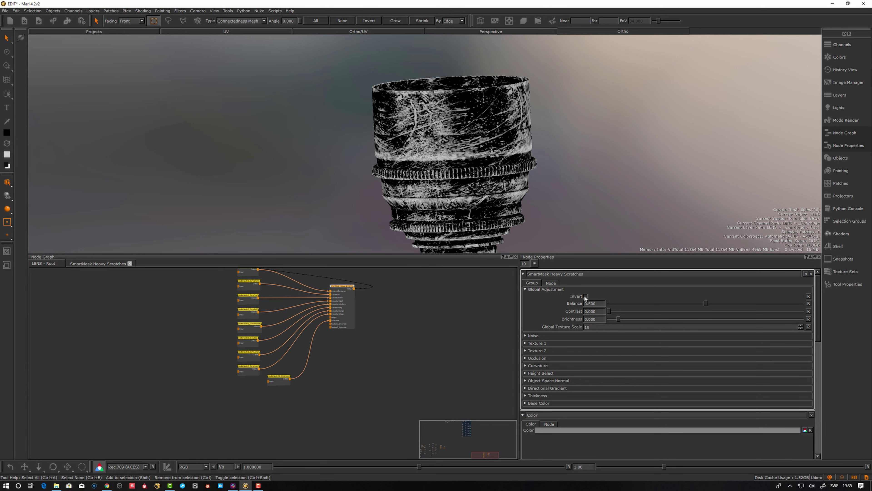
click(585, 295)
click(585, 295)
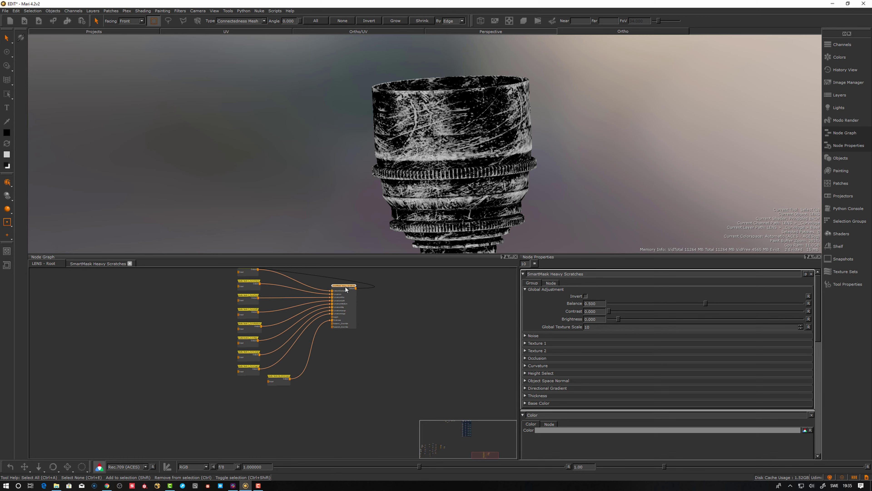
Step: Set the Heavy Scratches mask's Global Texture Scale to 264 and check the result on the lens
drag(345, 287, 346, 285)
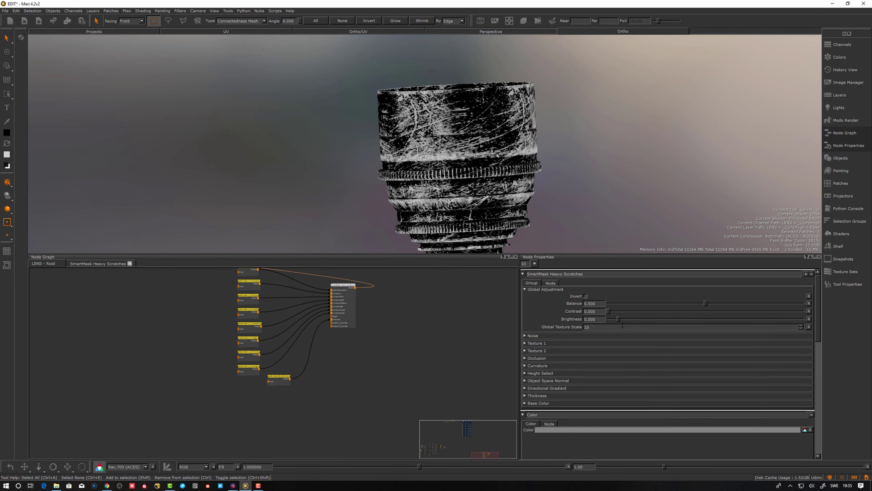
alt+right_drag(506, 192, 553, 192)
drag(556, 327, 636, 234)
alt+drag(609, 137, 487, 206)
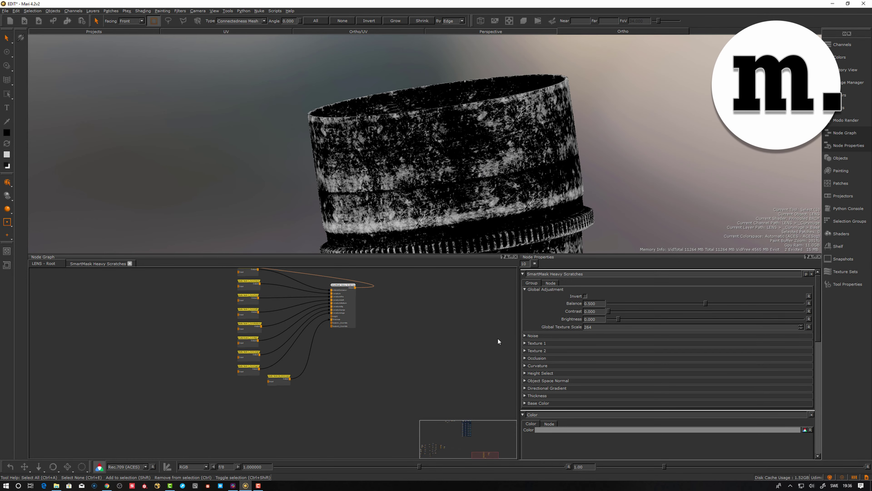
Step: Compare the mask with Noise off and on, keep it active, and set Opacity to 0.486 and Intensity 0 Value to 0.489
click(533, 336)
click(585, 342)
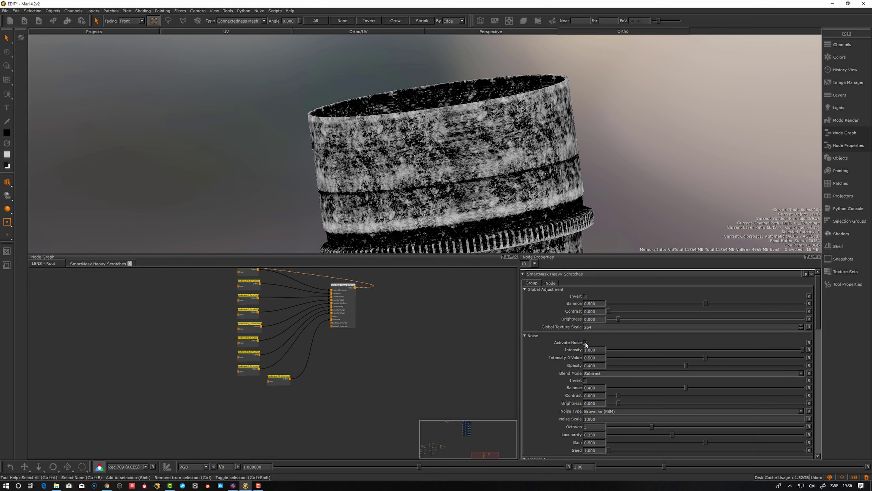
click(586, 342)
click(586, 343)
click(585, 342)
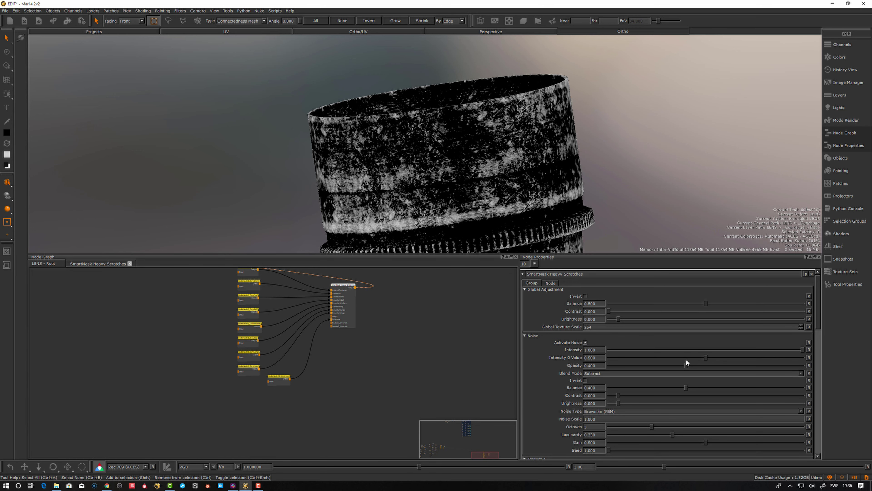
mouse_move(687, 366)
mouse_down()
mouse_move(635, 360)
mouse_move(803, 378)
mouse_move(699, 366)
mouse_up()
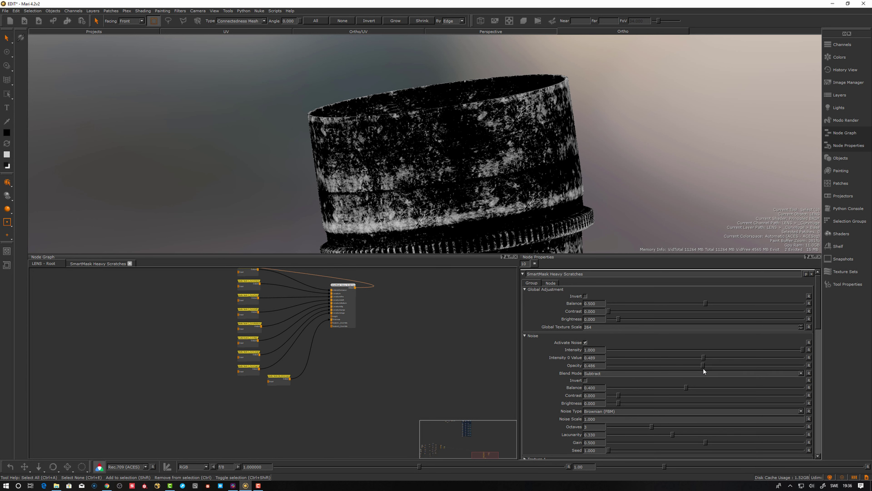
click(524, 336)
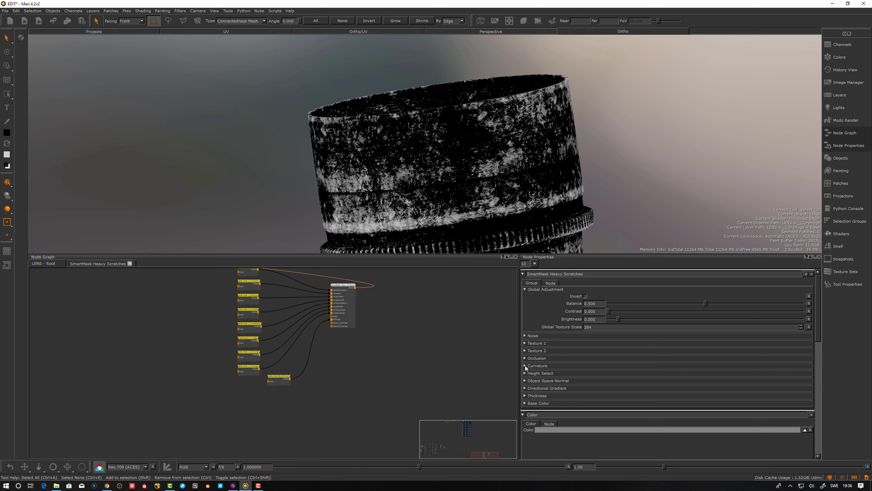
Step: Compare the Heavy Scratches mask with its Occlusion effect switched off and on, keeping it active
click(525, 358)
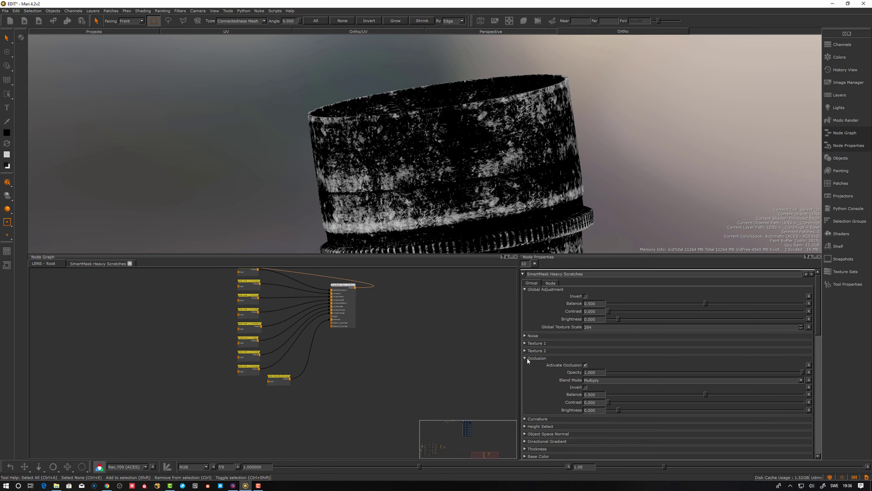
click(585, 365)
click(585, 365)
click(585, 364)
click(585, 364)
click(585, 364)
click(525, 358)
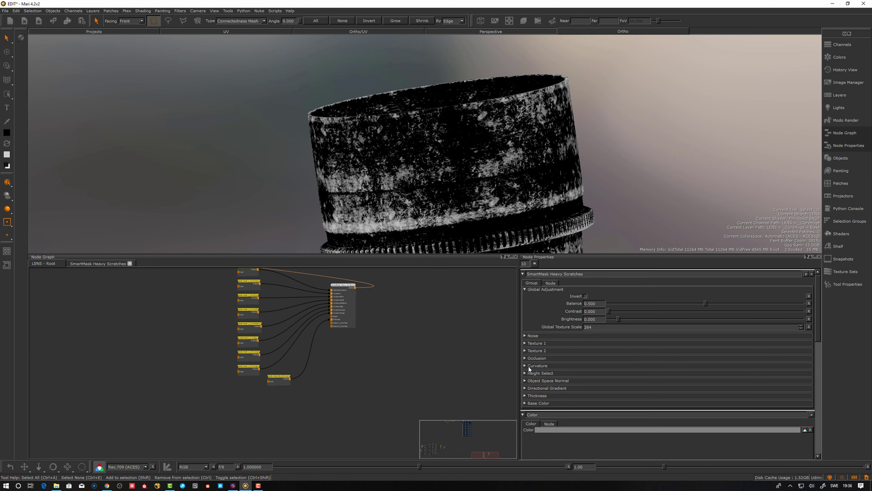
click(535, 358)
click(586, 365)
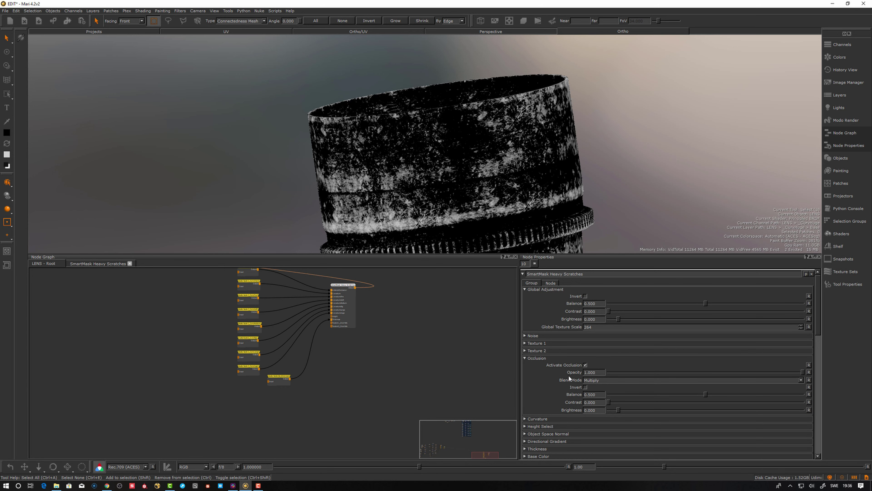
click(524, 358)
Step: Compare the Heavy Scratches mask with its Curvature effect switched off and on, keeping it active
click(530, 365)
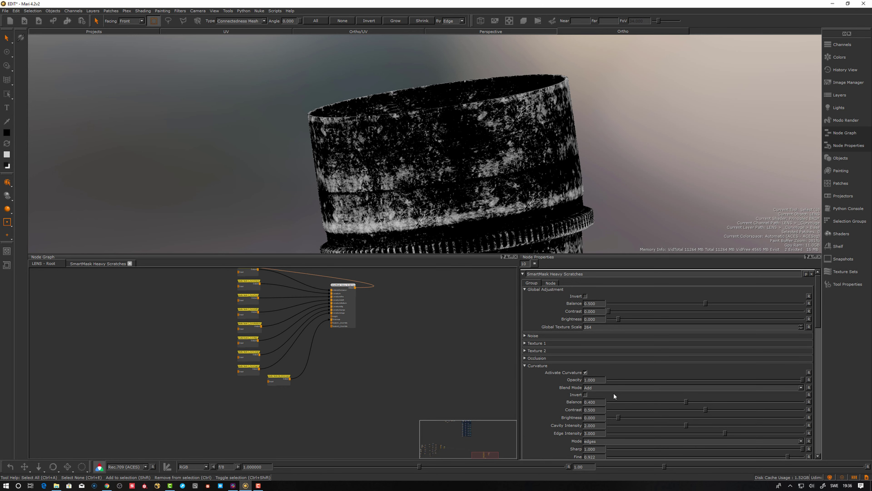
click(586, 372)
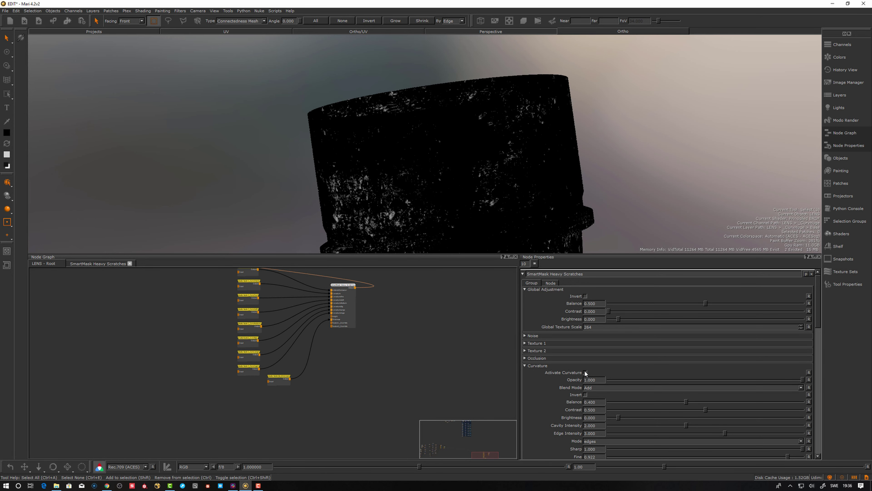
click(585, 372)
click(585, 372)
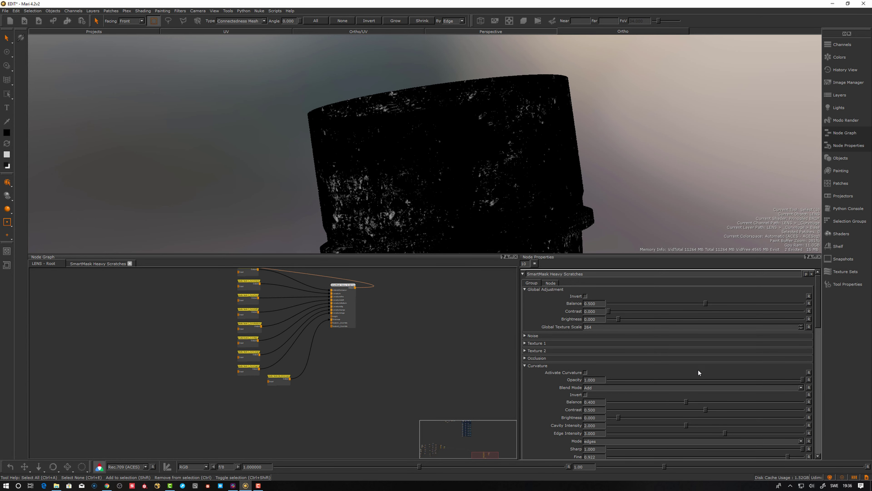
click(585, 372)
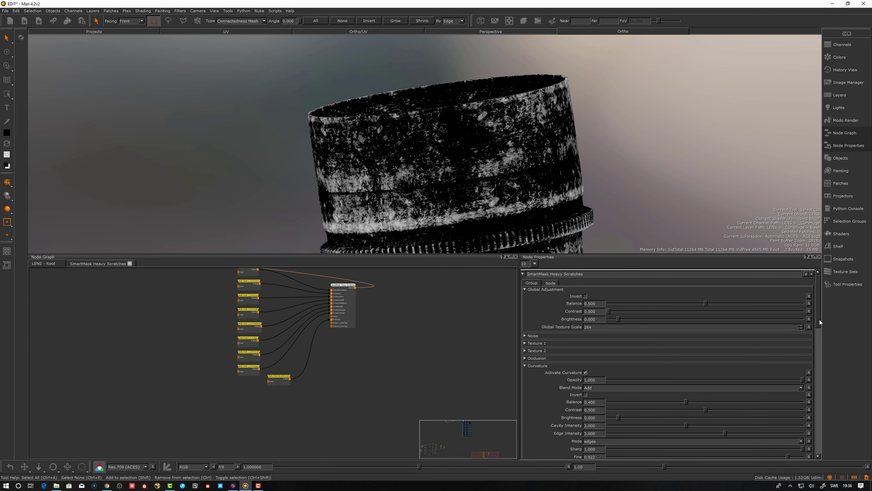
Step: Set the mask's Curvature to Sharp 0.096, Fine 0.854, Soft 0.168 and Big 0.023, and open its Thickness settings
drag(820, 320, 821, 356)
alt+drag(483, 135, 513, 198)
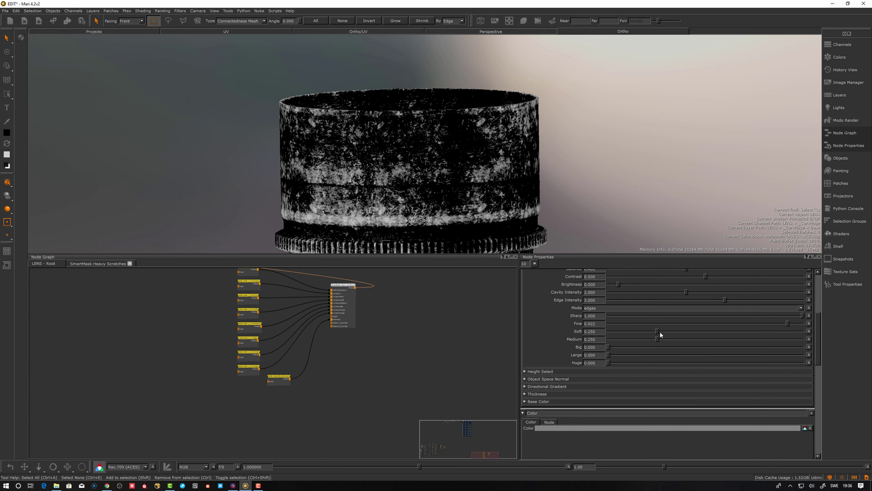
mouse_move(605, 331)
mouse_down()
mouse_move(671, 333)
mouse_move(622, 332)
mouse_up()
drag(786, 322, 627, 313)
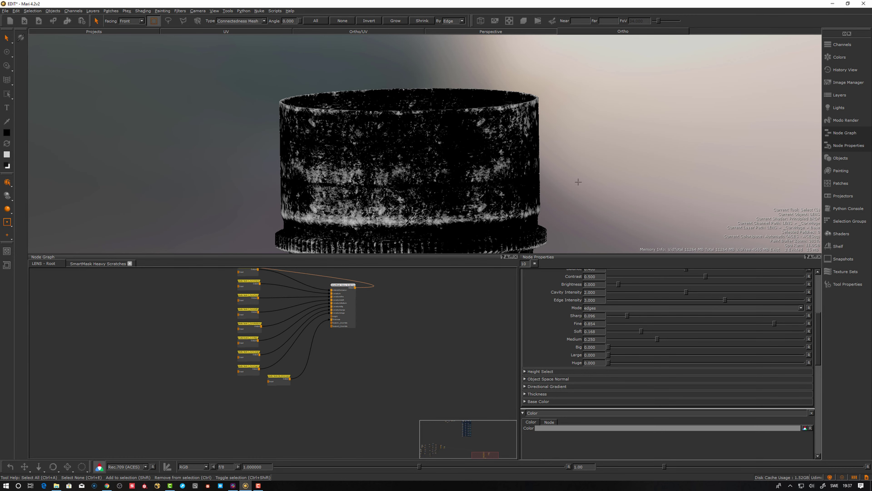
alt+drag(574, 185, 501, 195)
drag(610, 348, 615, 331)
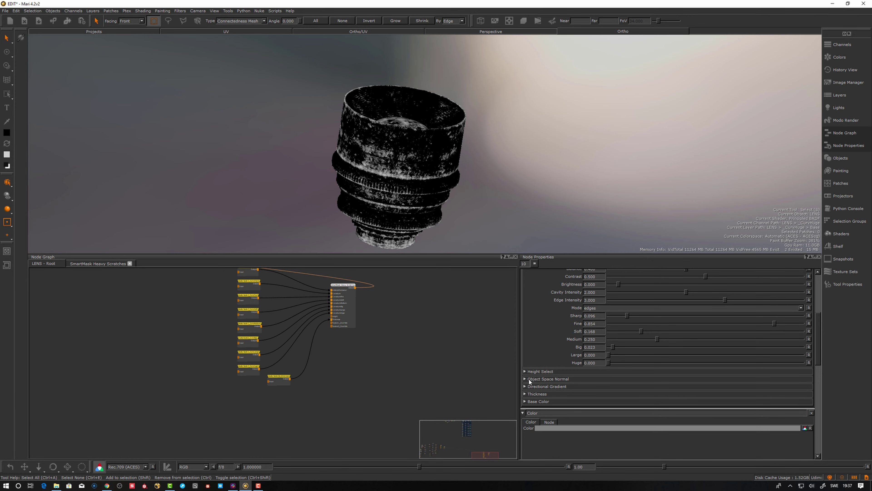
click(527, 394)
alt+drag(386, 234, 485, 210)
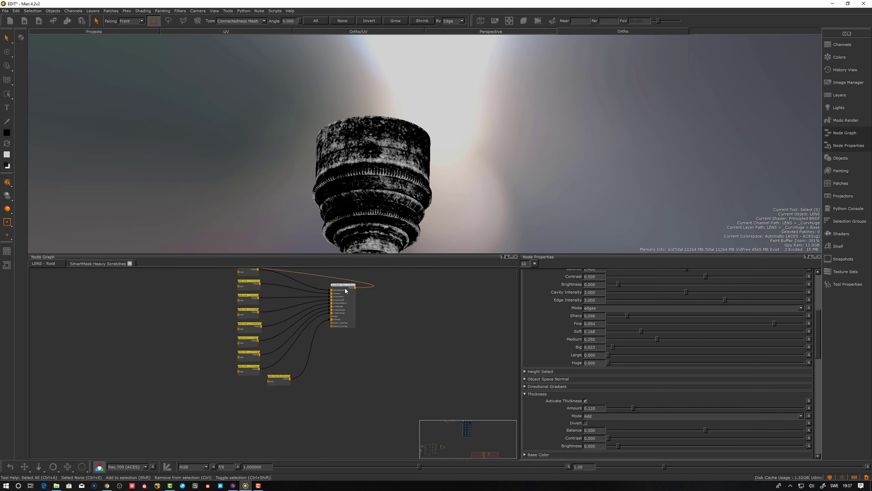
Step: Add a 4096 x 4096, 8bit Bake Point after the SmartMask Heavy Scratches node, with Scalar Data enabled
drag(345, 290, 352, 312)
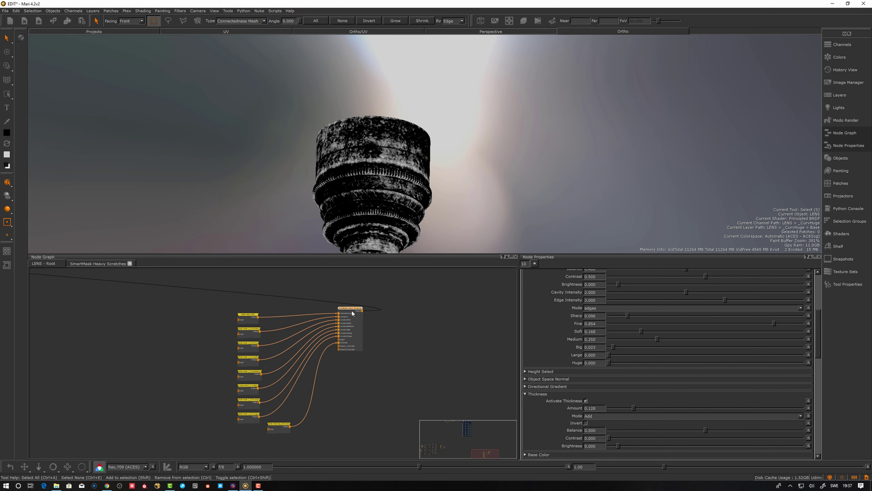
scroll(344, 311, down, 3)
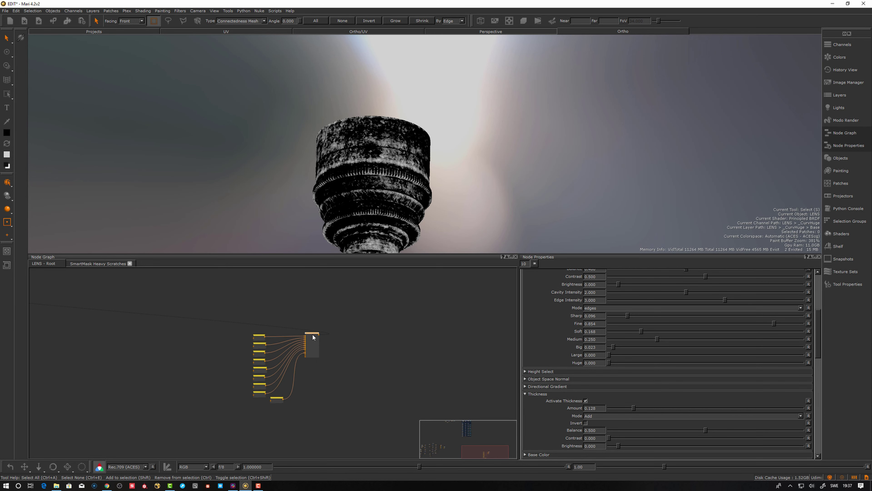
key(Tab)
text(bake)
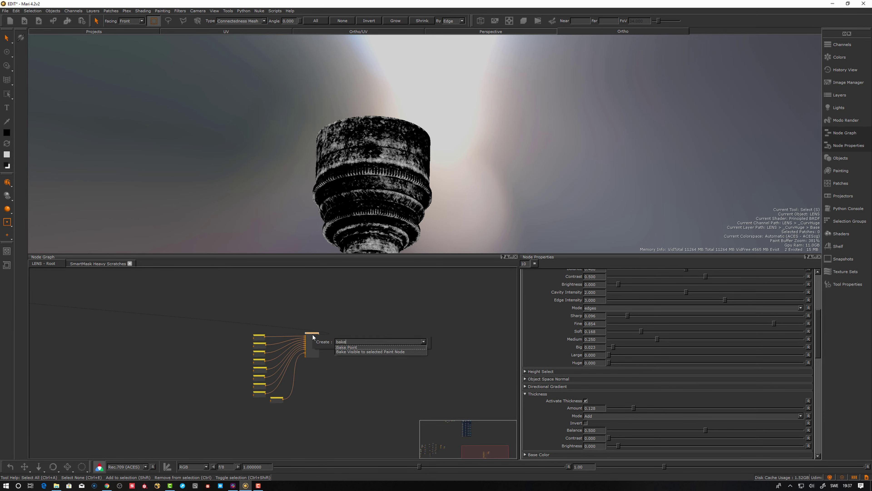
key(Return)
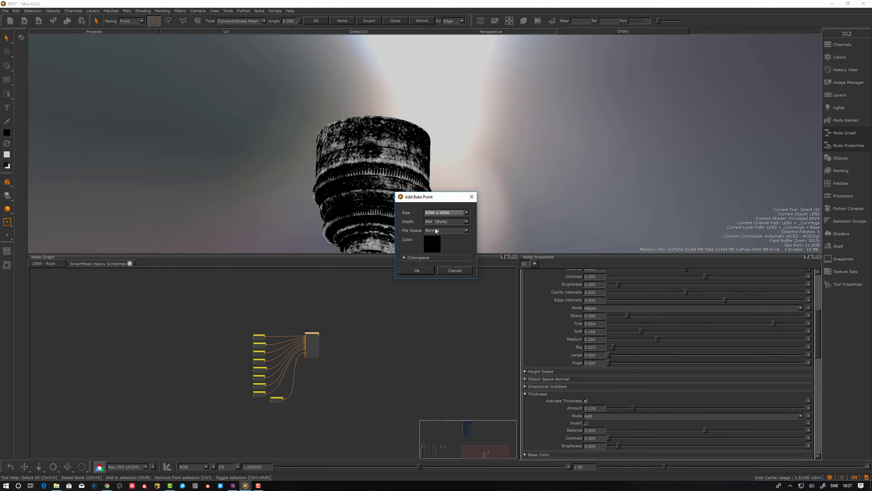
click(404, 257)
click(434, 283)
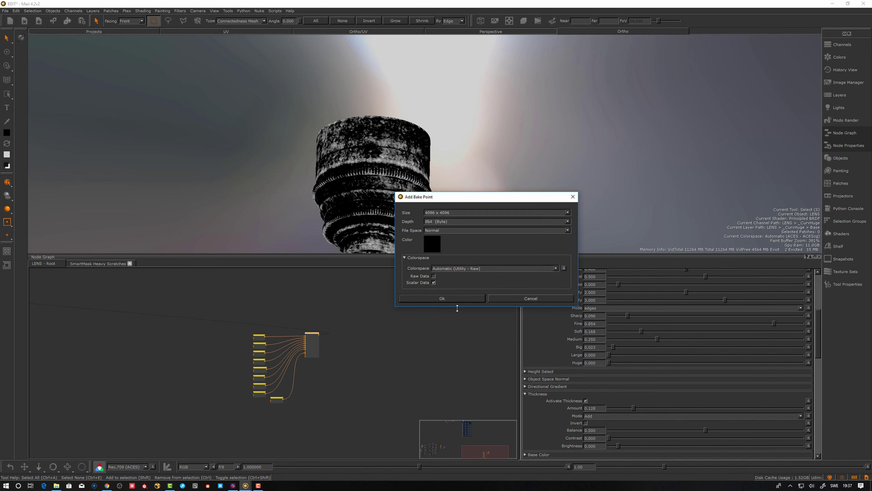
click(455, 297)
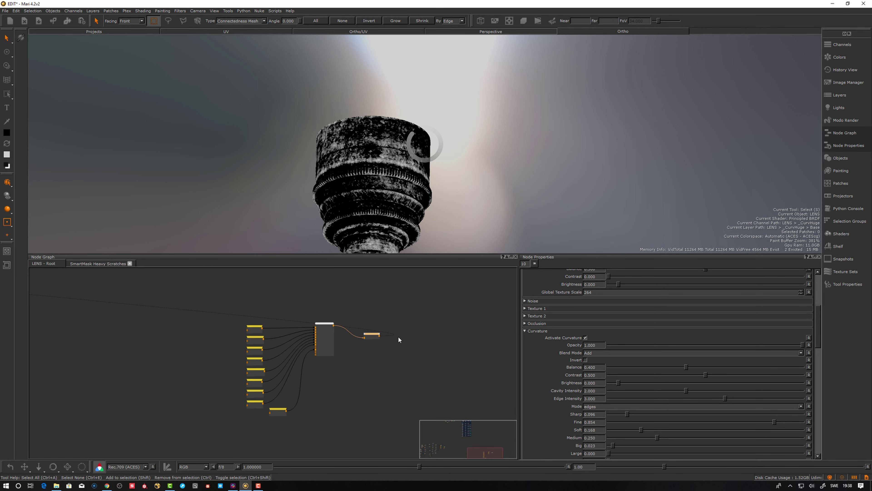
Step: Bake the Heavy Scratches mask into the new Bake Point and align that node with the mask's output
drag(819, 311, 819, 276)
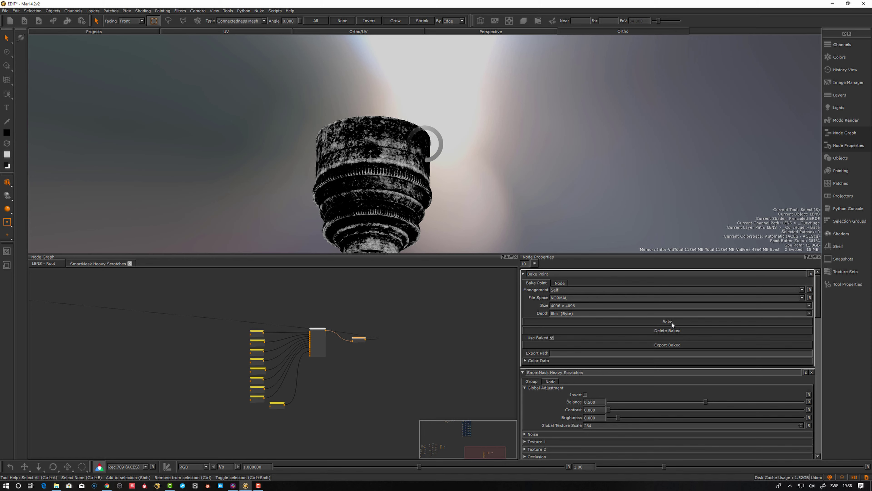
drag(358, 338, 358, 327)
scroll(400, 312, down, 3)
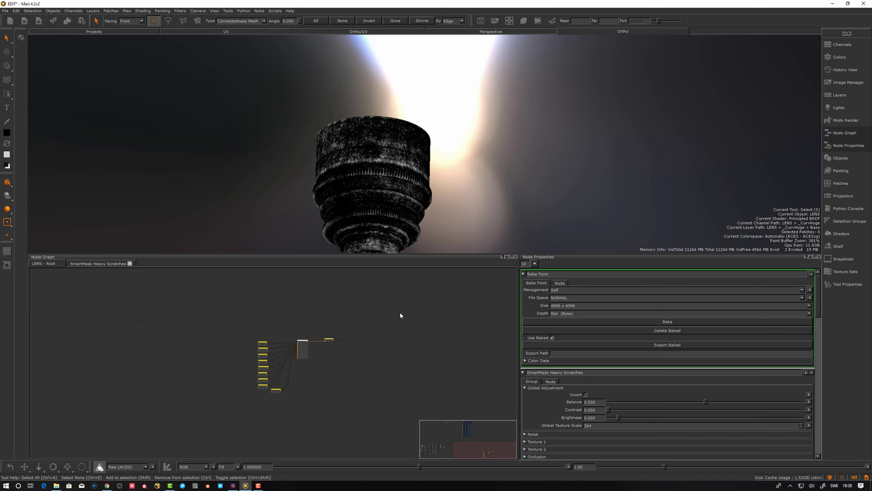
Step: Move the Heavy Scratches mask, its input nodes and the Bake Point beneath the main material network
drag(430, 304, 166, 427)
scroll(262, 384, down, 3)
middle_drag(264, 383, 355, 370)
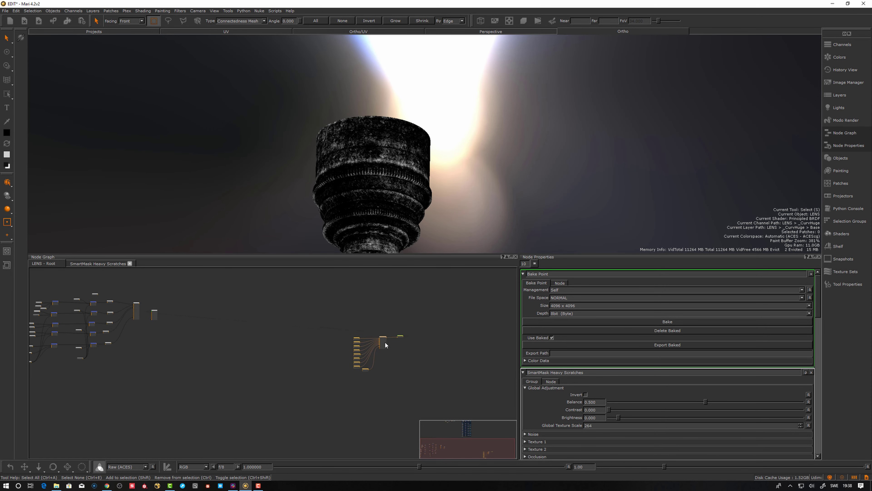
drag(385, 343, 154, 385)
scroll(172, 390, up, 3)
Step: Enable Invert in the Heavy Scratches mask's Global Adjustment and rebake its Bake Point
click(156, 380)
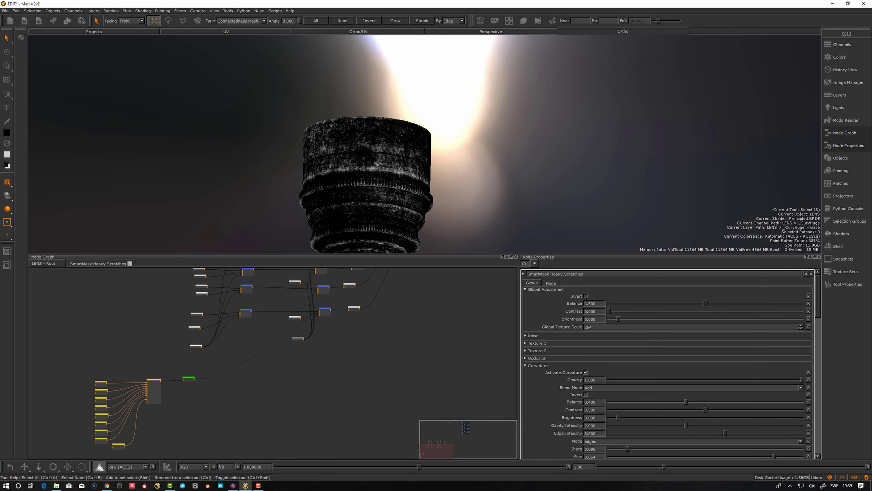
click(586, 296)
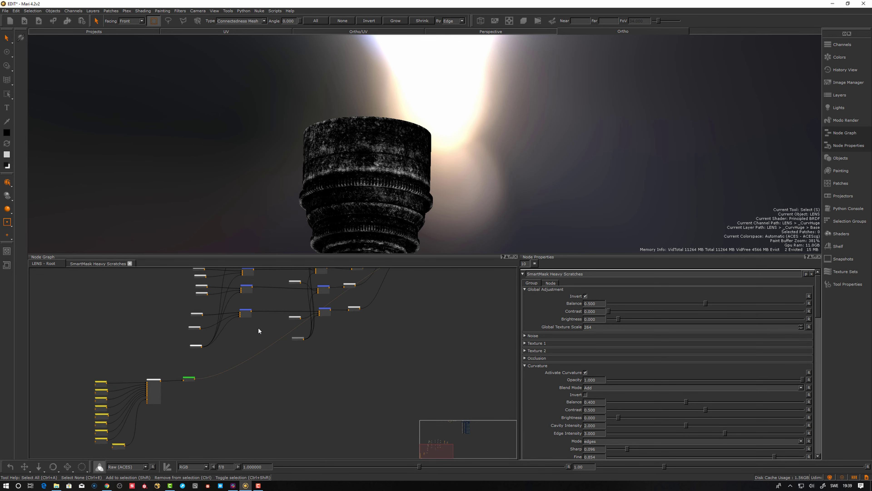
mouse_move(389, 191)
alt+mouse_down()
mouse_move(420, 203)
mouse_move(373, 196)
alt+mouse_up()
scroll(374, 196, up, 4)
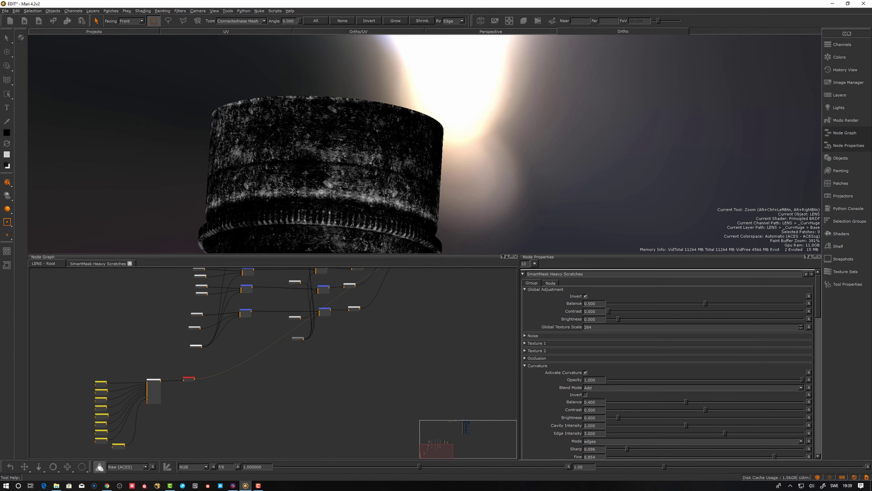
click(189, 379)
alt+drag(339, 198, 278, 249)
Step: Combine the existing black-and-white lens mask with the baked scratches through a Merge node set to Multiply
click(194, 346)
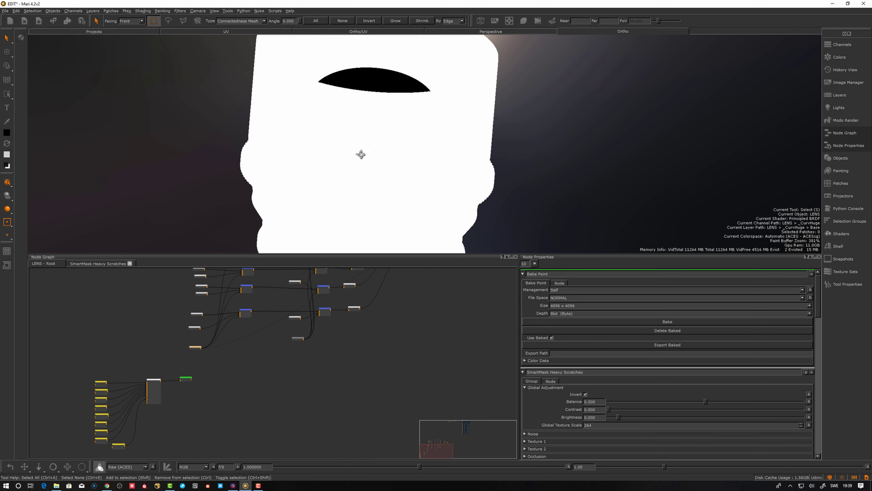
alt+drag(361, 154, 341, 189)
alt+middle_drag(374, 189, 382, 135)
alt+right_drag(382, 135, 329, 172)
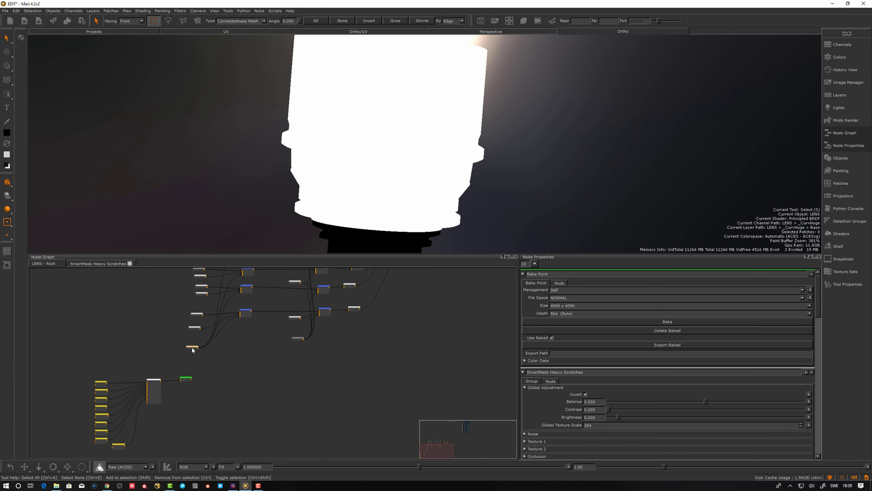
drag(193, 347, 220, 349)
scroll(210, 377, up, 3)
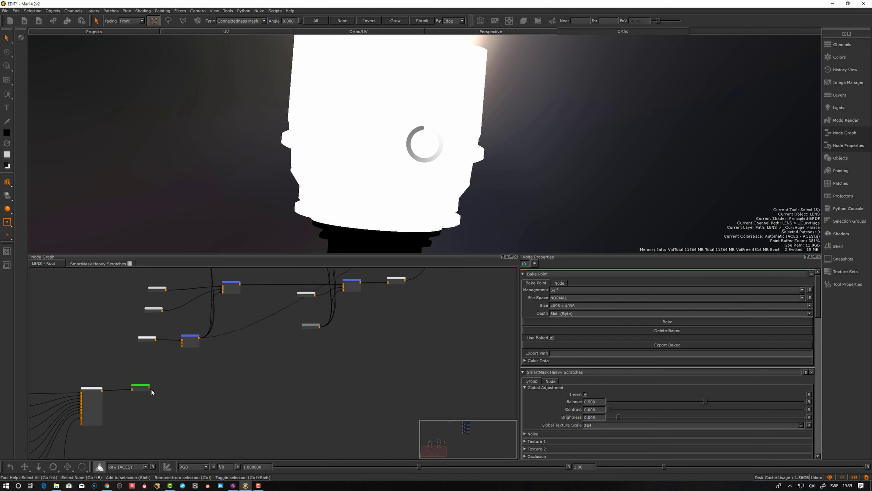
drag(150, 390, 184, 344)
click(189, 342)
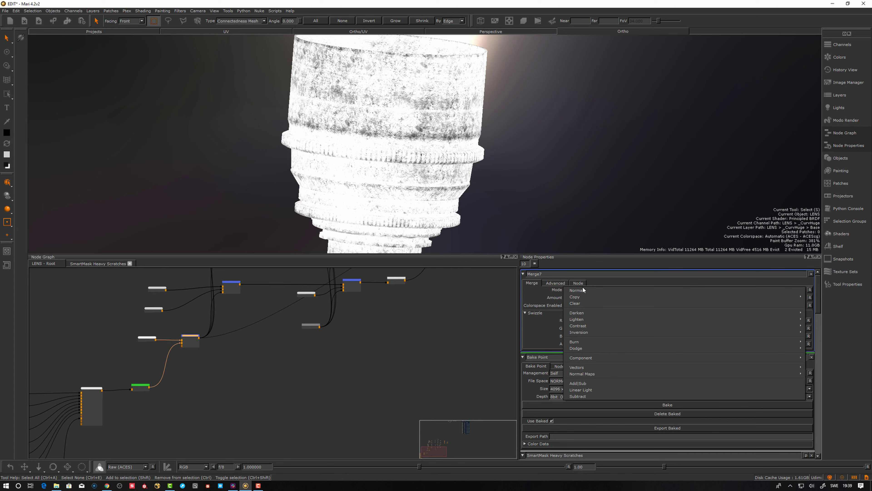
mouse_move(715, 312)
click(815, 319)
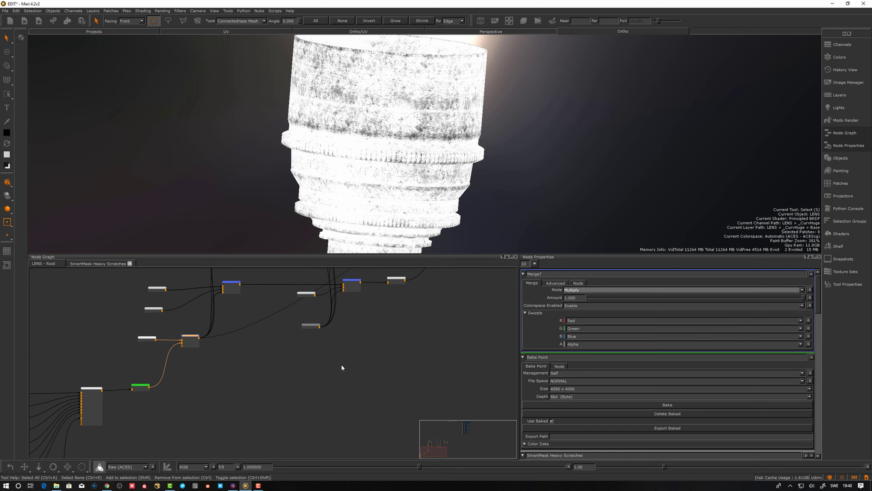
Step: Insert an Invert node after the Multiply merge and place it close beside the merge
click(194, 339)
key(Tab)
text(inv)
key(Down)
key(Return)
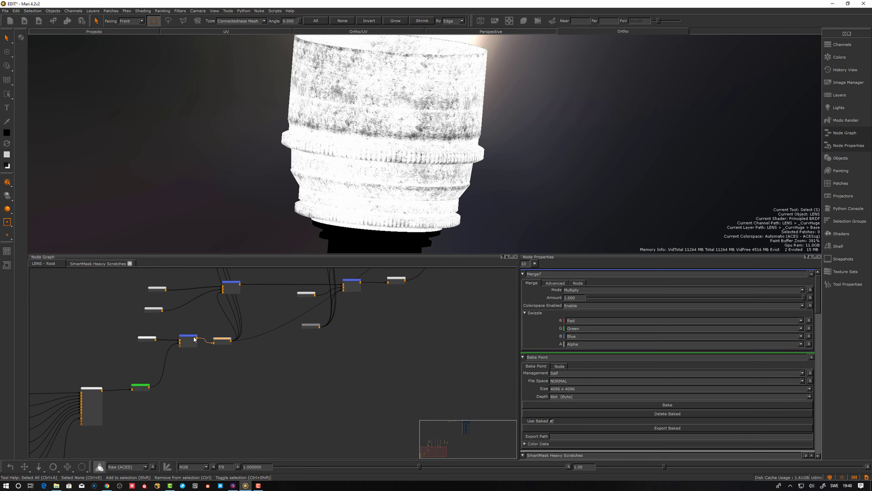
drag(222, 340, 215, 341)
drag(239, 373, 117, 336)
click(171, 372)
Step: Display the shaded lens with its full material and examine the scratches from several angles and distances
scroll(240, 361, down, 1)
middle_drag(446, 319, 389, 437)
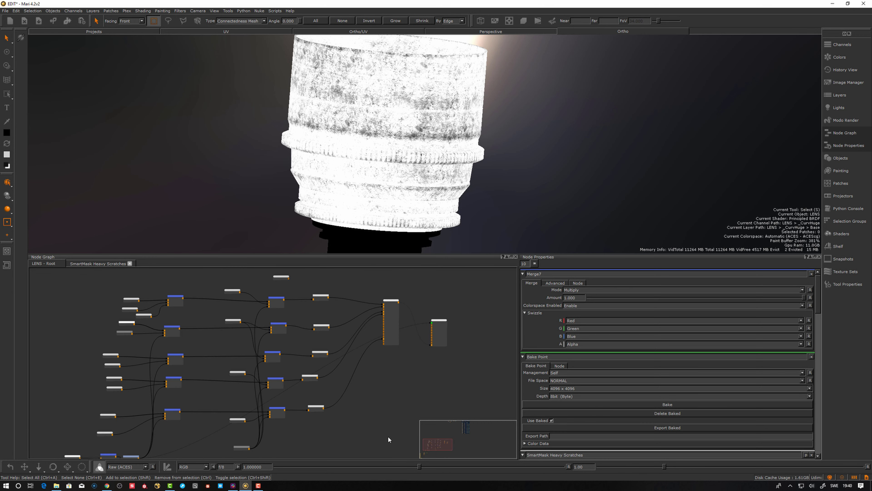
drag(396, 303, 397, 303)
key(1)
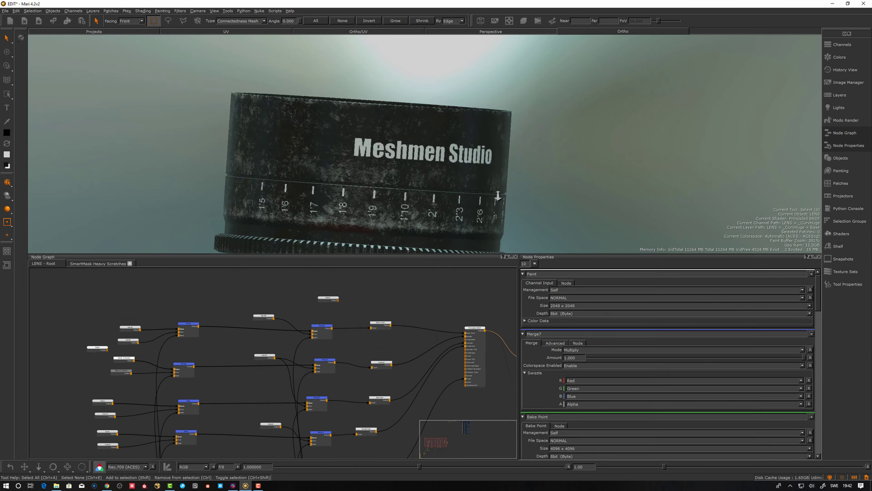
alt+drag(395, 165, 481, 171)
alt+right_drag(481, 171, 408, 323)
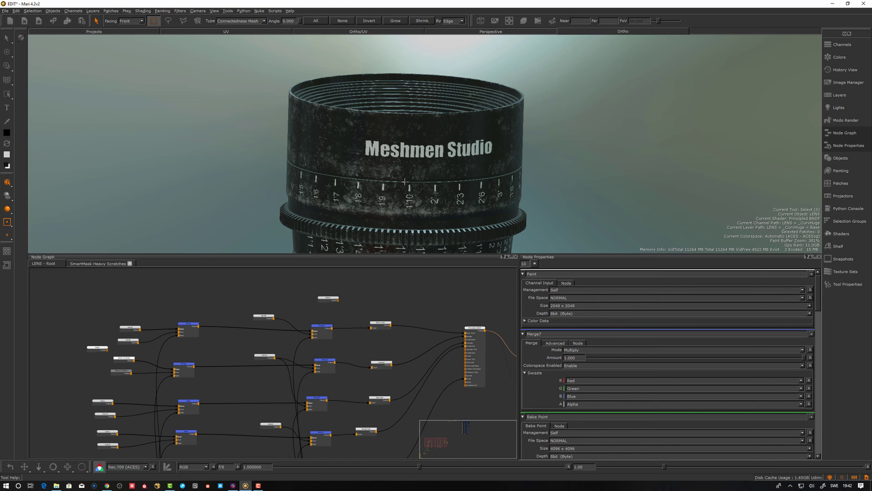
alt+drag(409, 323, 407, 296)
alt+middle_drag(497, 198, 529, 135)
alt+right_drag(529, 135, 447, 216)
alt+drag(446, 216, 426, 252)
Step: Disable the Bake Point between the Heavy Scratches mask and the Multiply merge
middle_drag(217, 446, 243, 328)
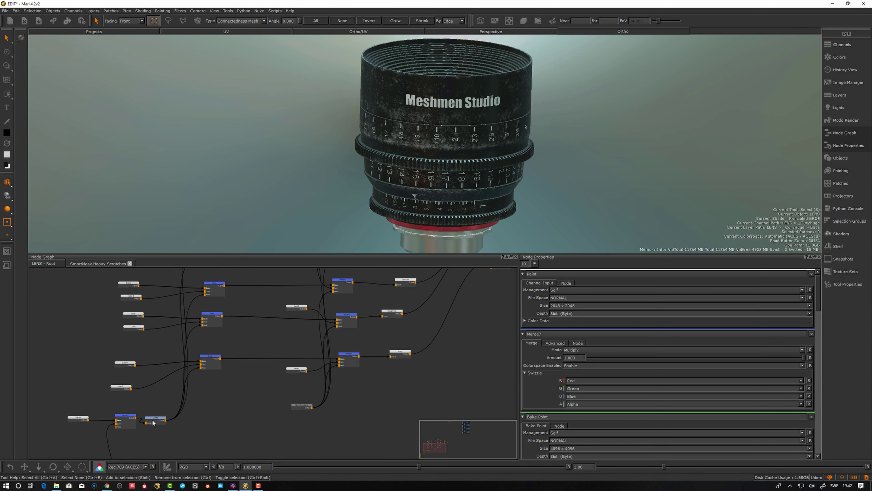
middle_drag(153, 423, 267, 378)
drag(176, 383, 179, 388)
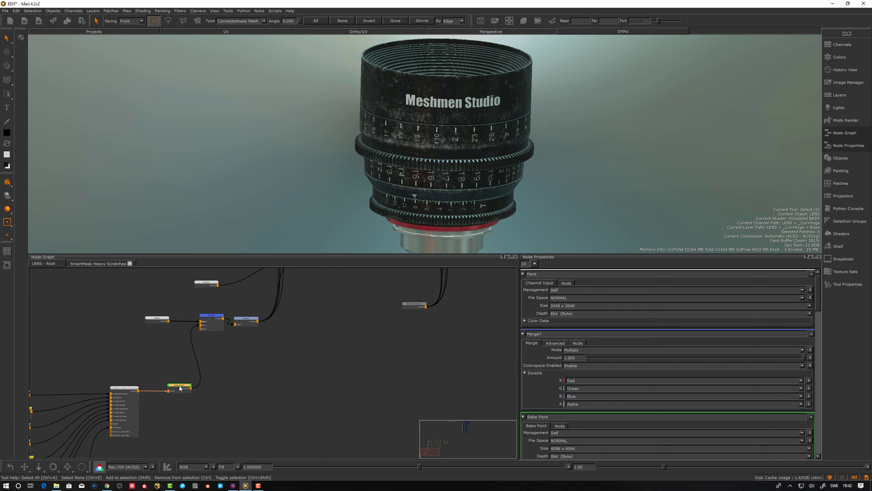
key(ctrl+d)
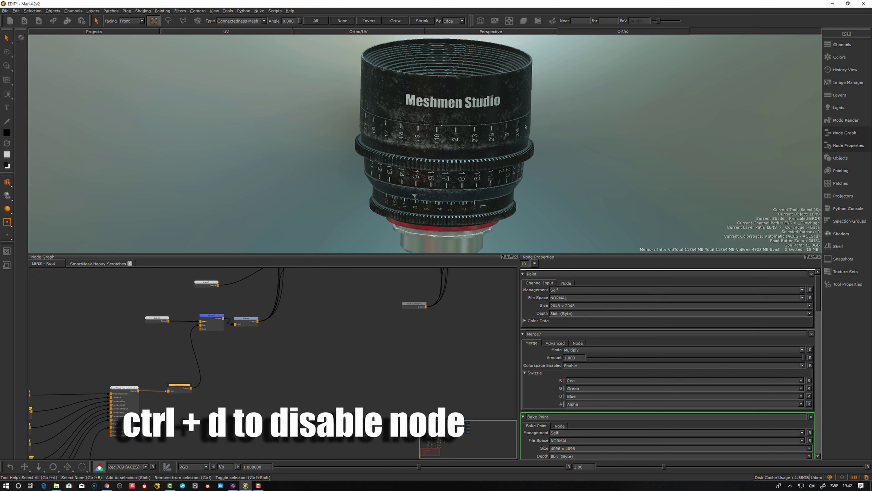
Step: Set the Heavy Scratches mask's global Balance to 0.491, Contrast to 0.120 and Brightness to -0.197, and show its Noise settings
click(117, 384)
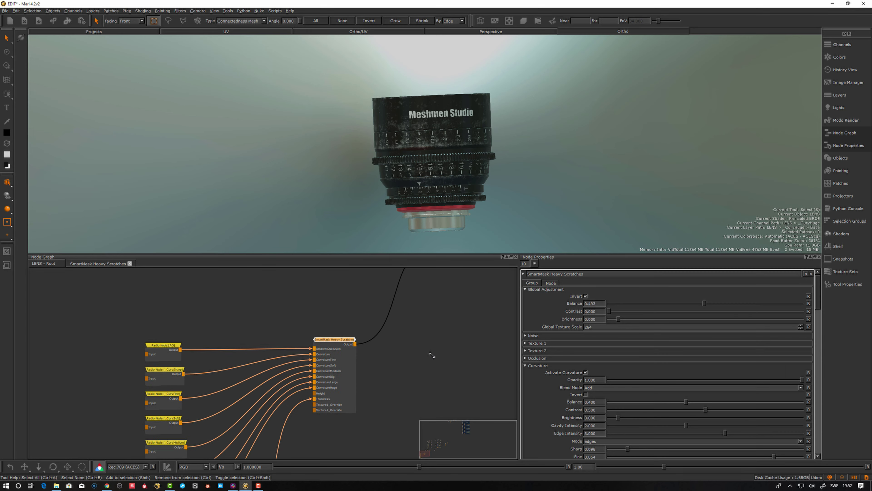
alt+right_drag(494, 138, 617, 169)
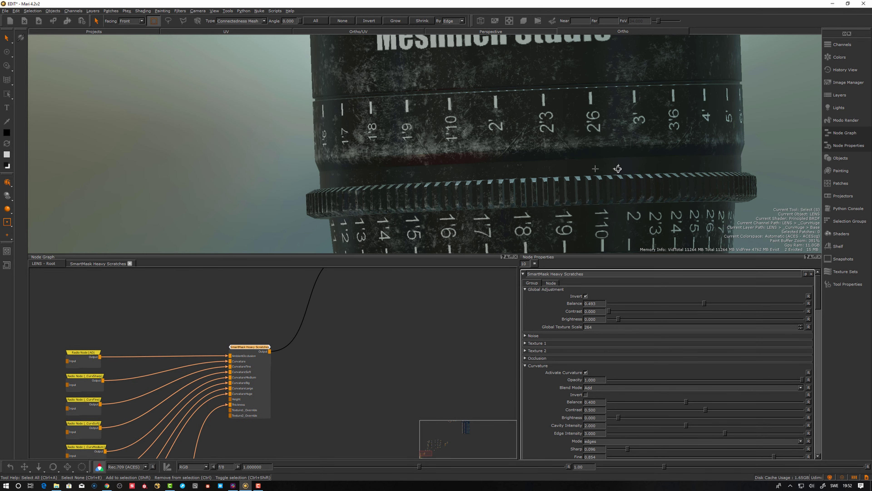
alt+drag(618, 169, 642, 172)
alt+right_drag(642, 171, 560, 179)
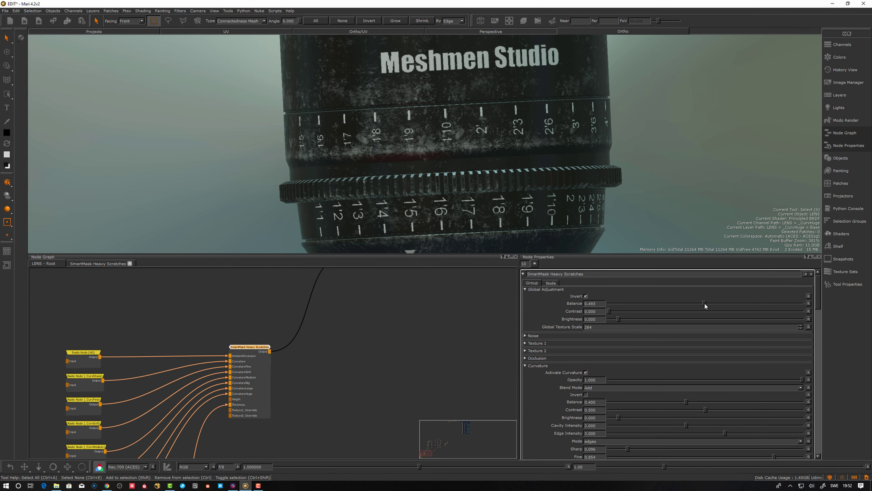
mouse_move(705, 303)
mouse_down()
mouse_move(684, 303)
mouse_move(711, 304)
mouse_move(705, 310)
mouse_up()
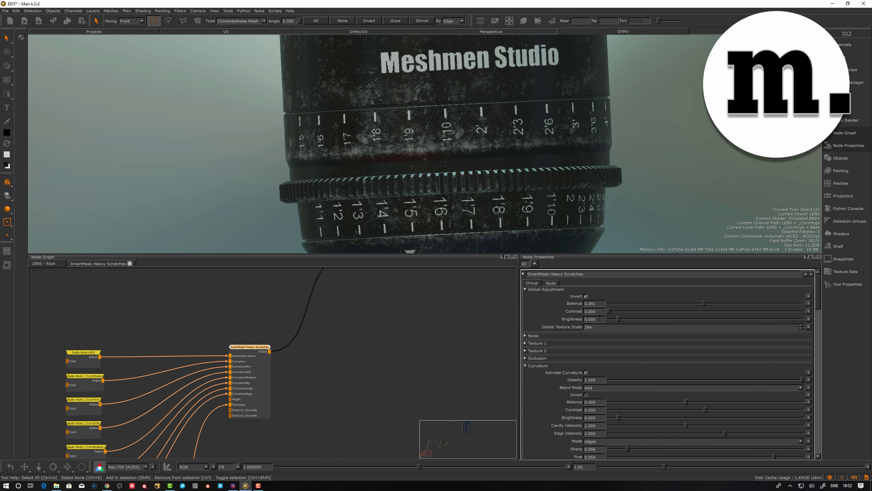
drag(609, 311, 688, 323)
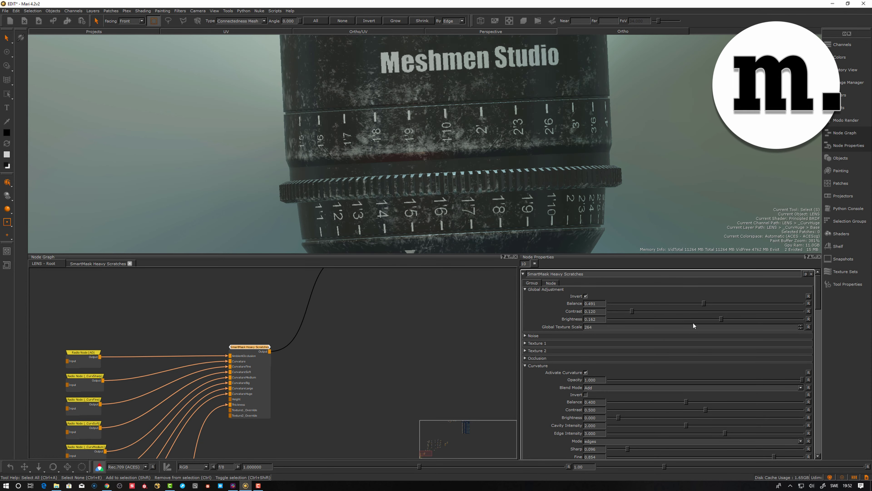
click(525, 335)
alt+right_drag(529, 173, 534, 189)
alt+drag(533, 189, 501, 235)
Step: Set the standalone Color node feeding the lowest merge of the lens material to black
alt+right_drag(424, 339, 320, 381)
middle_drag(279, 406, 165, 459)
middle_drag(477, 331, 335, 404)
middle_drag(199, 420, 392, 380)
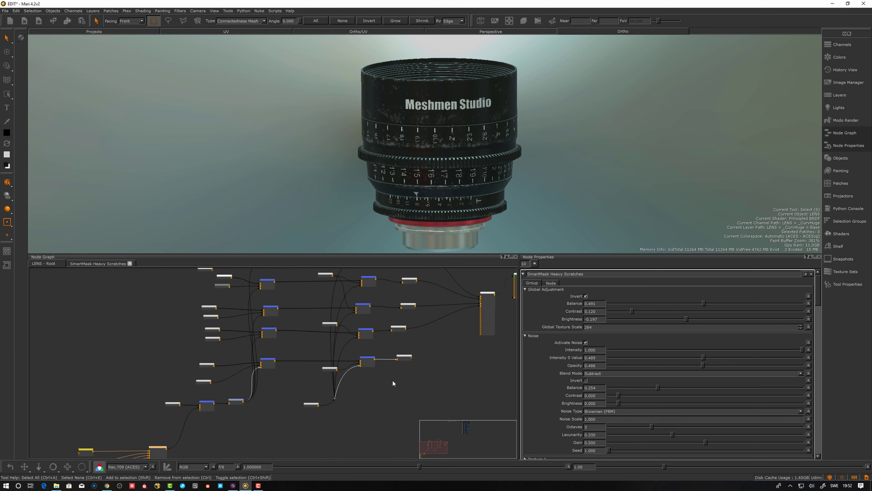
alt+right_drag(393, 379, 426, 375)
middle_drag(362, 425, 343, 366)
drag(316, 369, 308, 367)
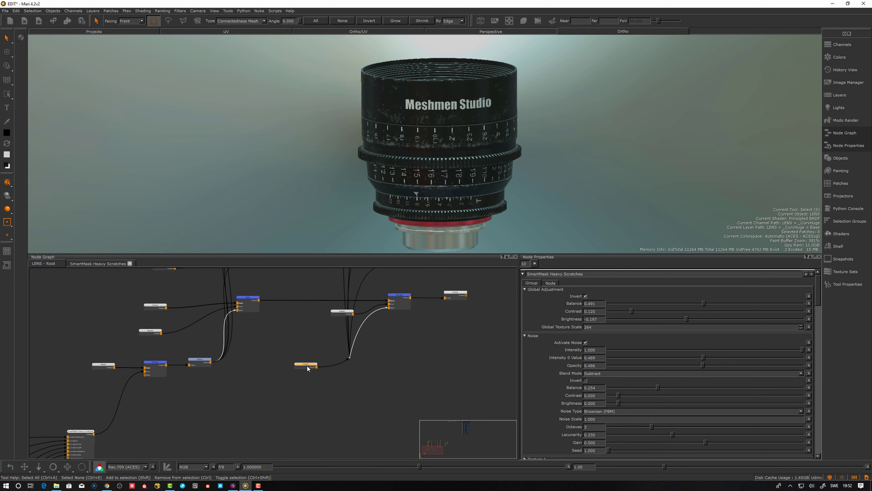
alt+drag(482, 172, 493, 210)
click(590, 288)
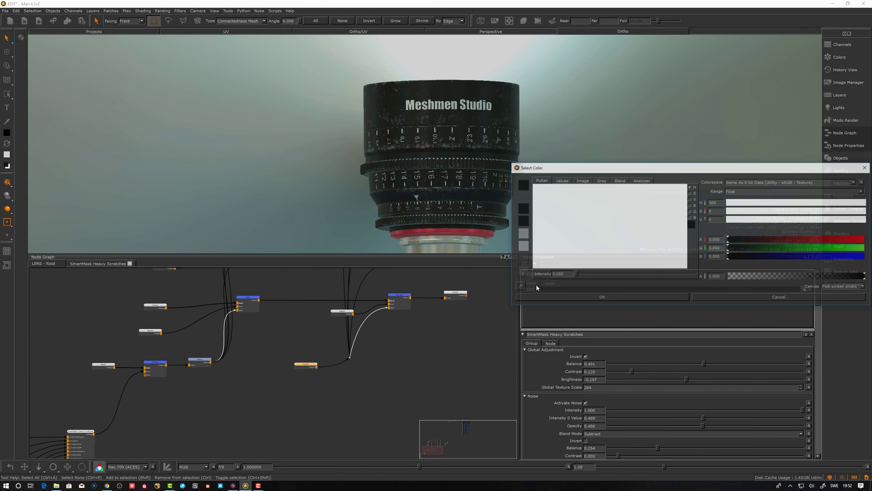
drag(543, 258, 497, 298)
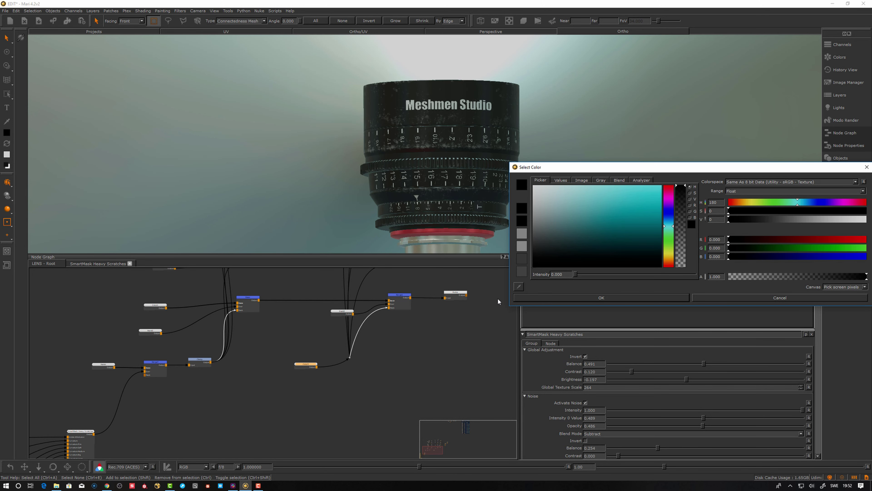
click(618, 297)
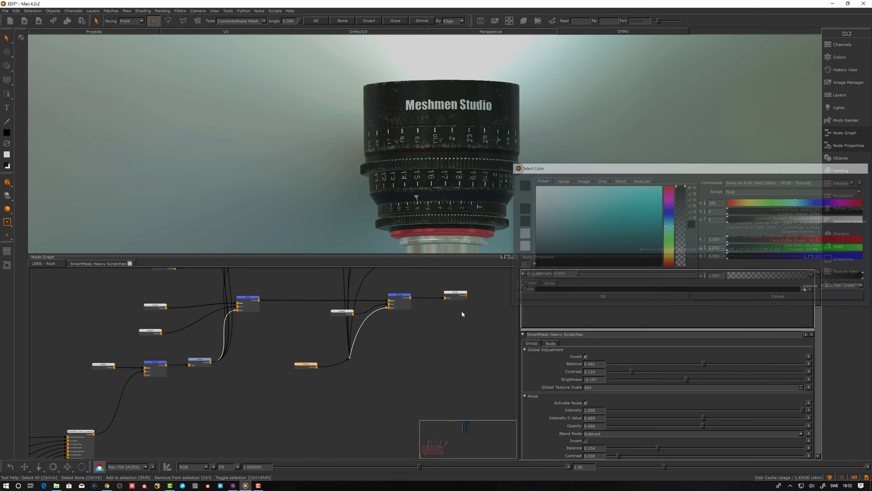
Step: Import the Dust Stained smart mask preset from the Smart Masks library into the node graph
alt+drag(568, 172, 525, 206)
middle_drag(453, 375, 264, 417)
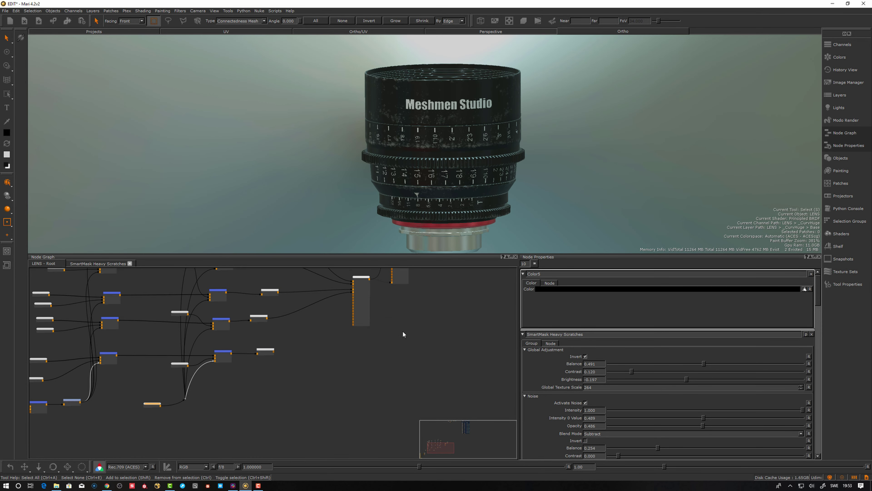
right_click(386, 294)
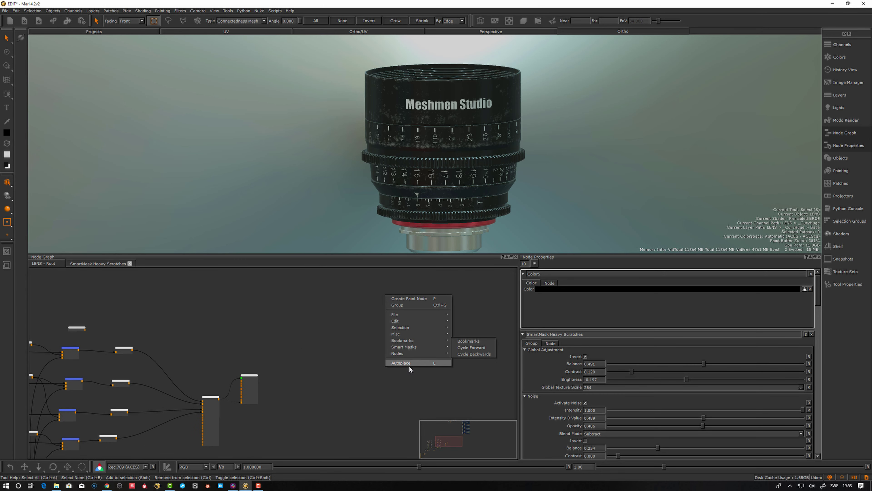
mouse_move(412, 347)
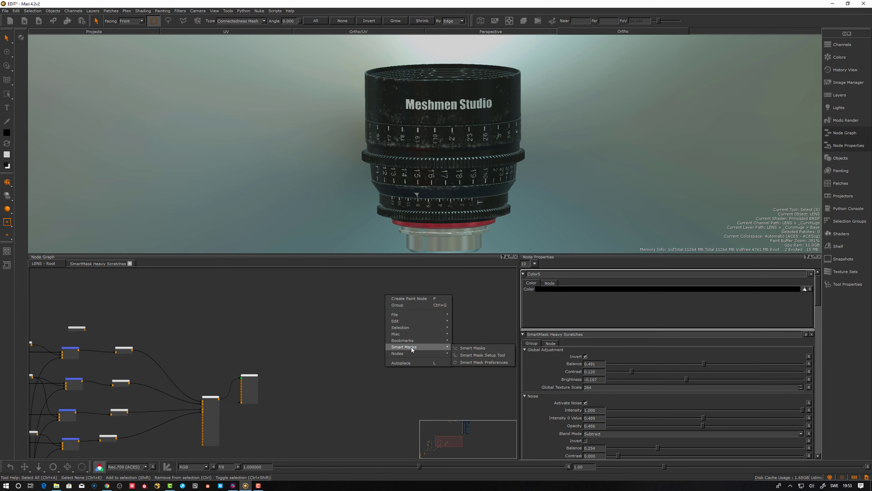
click(482, 349)
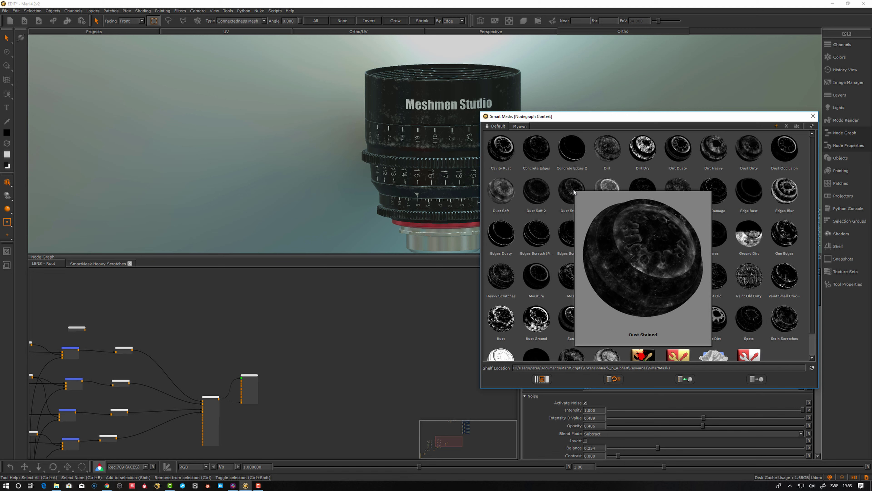
click(572, 191)
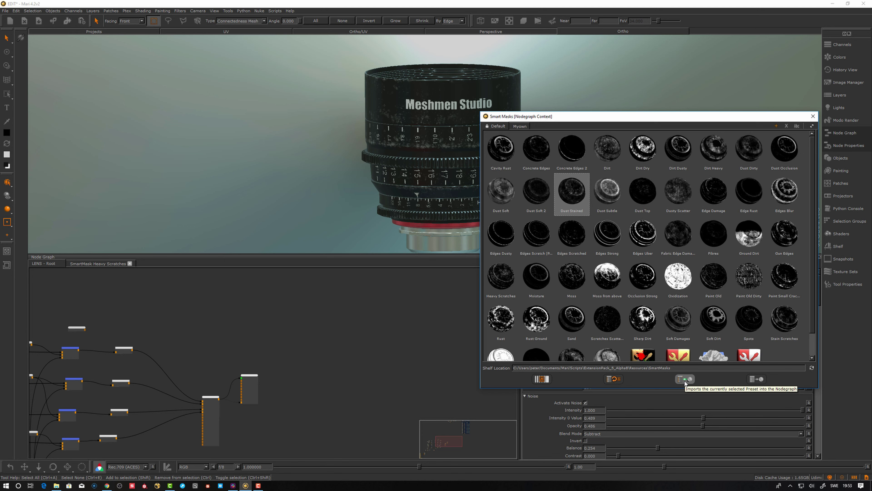
click(685, 380)
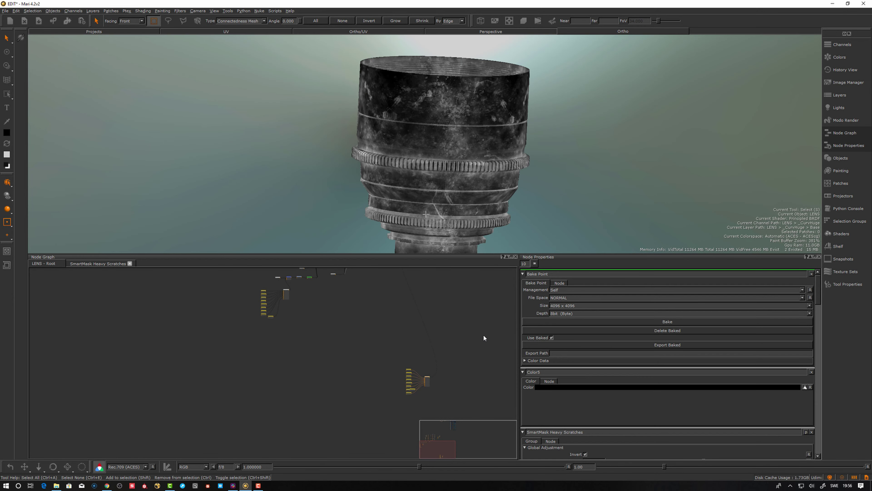
Step: Set the Dust Stained mask's global Balance to 0.745 and Brightness to 0.014
drag(428, 383, 432, 386)
double_click(431, 381)
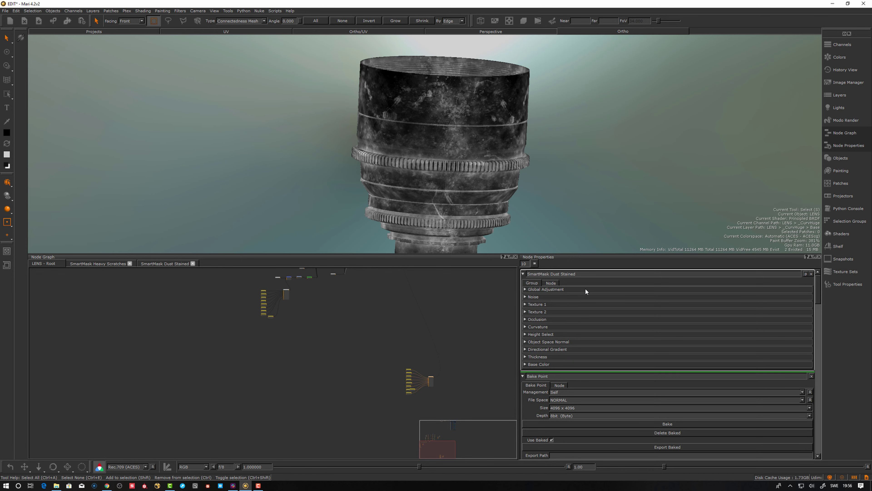
click(530, 290)
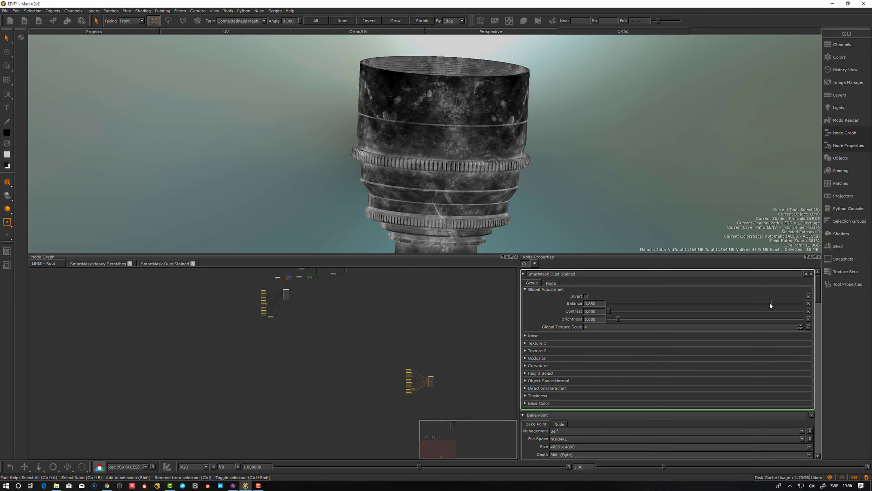
drag(770, 304, 750, 304)
mouse_move(704, 320)
mouse_down()
mouse_move(697, 322)
mouse_move(705, 322)
mouse_up()
scroll(638, 179, up, 5)
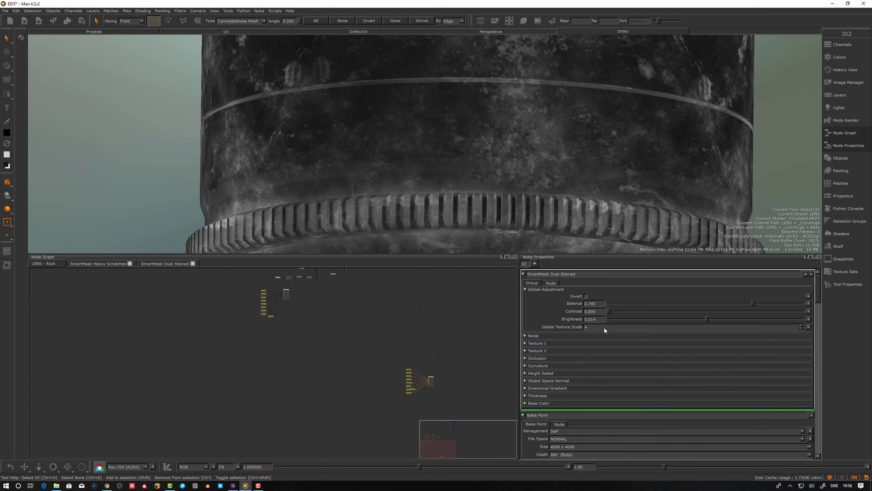
Step: Set the Dust Stained mask's Noise Intensity 0 Value to 0.531 and Noise Balance to 0.310
click(606, 335)
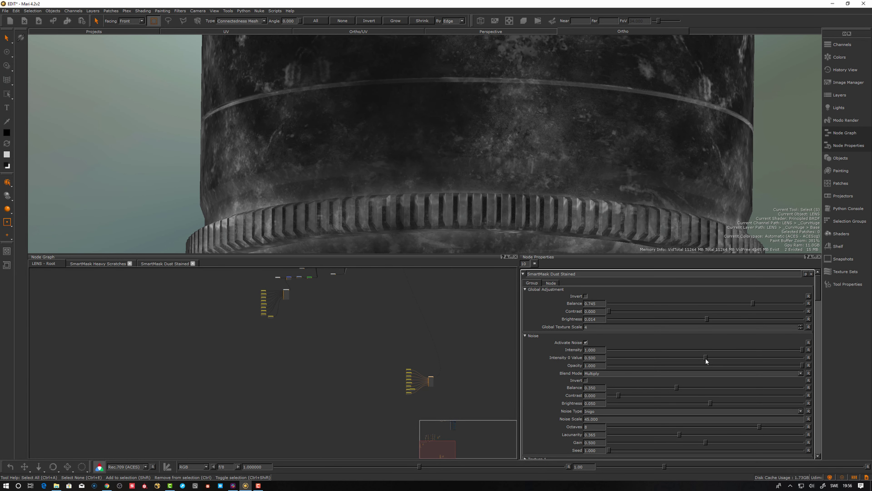
drag(705, 357, 712, 357)
drag(678, 389, 669, 390)
alt+drag(563, 148, 522, 202)
key(a)
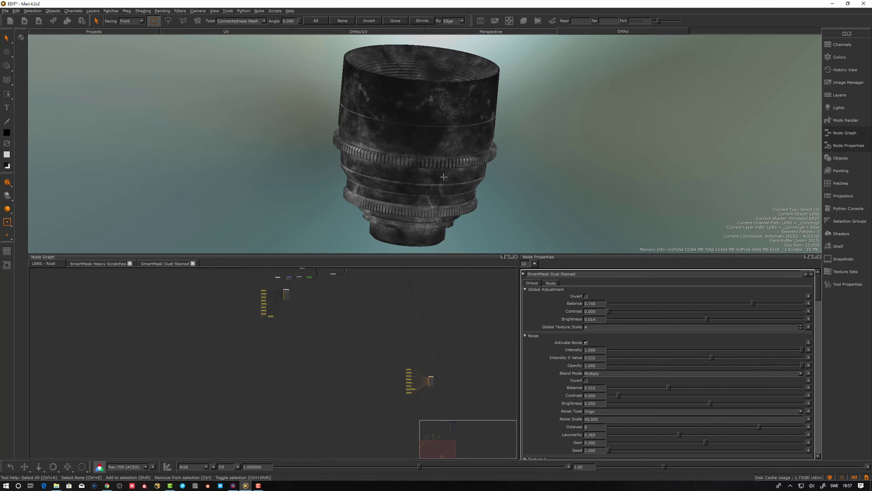
alt+drag(457, 206, 446, 171)
alt+right_drag(446, 172, 445, 188)
click(533, 337)
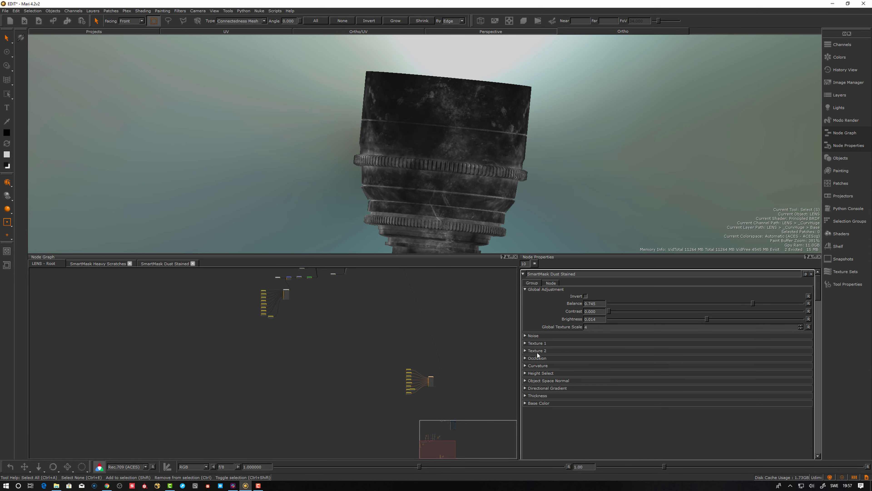
Step: Compare the Dust Stained mask with Texture 1 on and off, and set the Texture 1 Intensity to 0.375
click(535, 344)
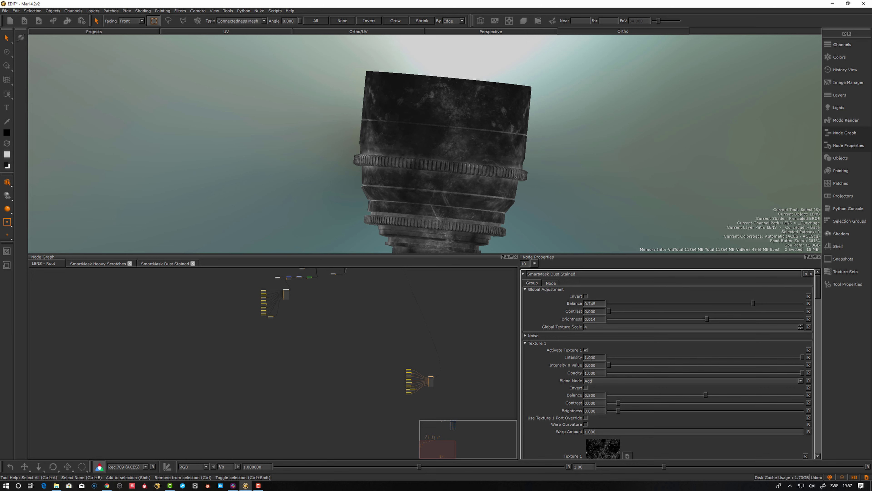
click(586, 351)
click(586, 351)
click(586, 351)
click(586, 350)
drag(792, 358, 703, 359)
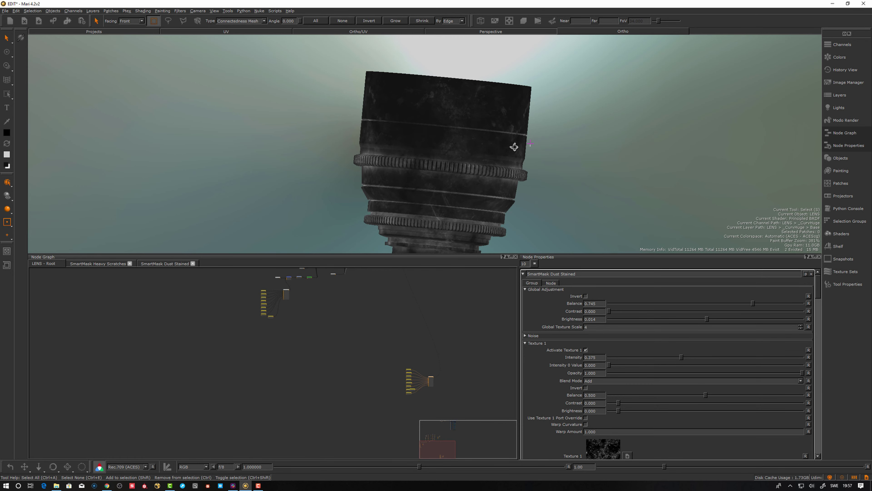
alt+drag(514, 147, 474, 172)
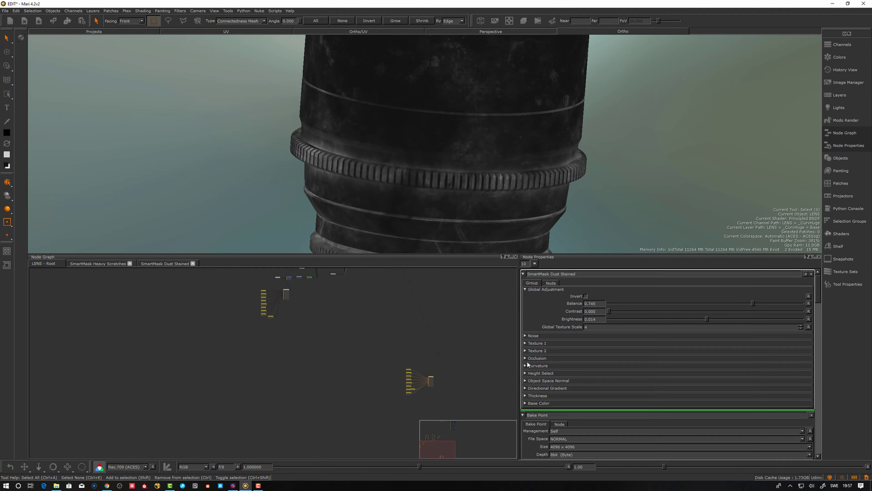
Step: Compare the Dust Stained mask with Occlusion on and off, and set the Occlusion Contrast to 0.232 and Balance to 0.530
click(526, 359)
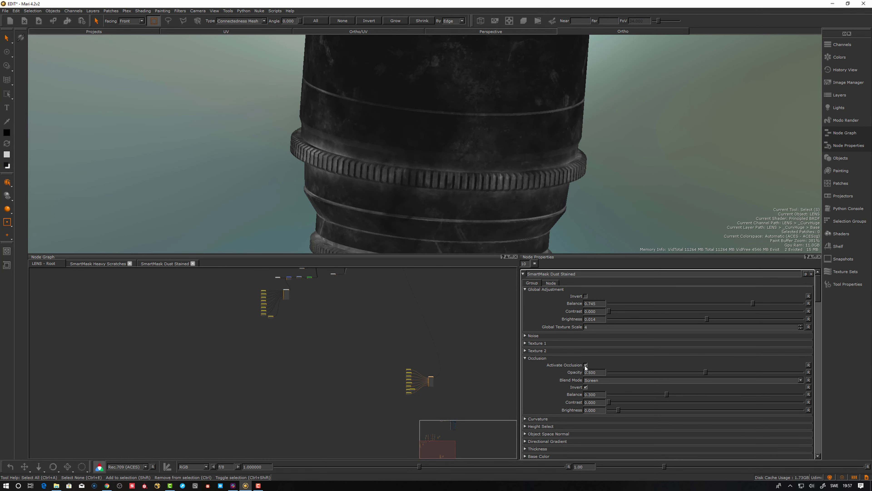
click(586, 365)
click(586, 365)
drag(610, 401, 655, 407)
drag(667, 395, 711, 403)
alt+drag(676, 208, 618, 193)
alt+right_drag(618, 192, 584, 185)
alt+drag(584, 186, 594, 200)
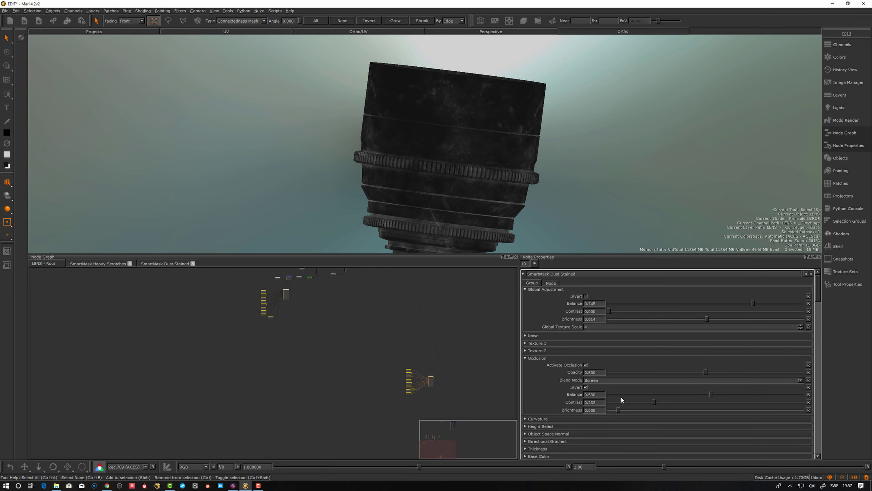
Step: Activate the Dust Stained mask's Directional Gradient and try different opacities, keeping Opacity at 1.000
click(530, 419)
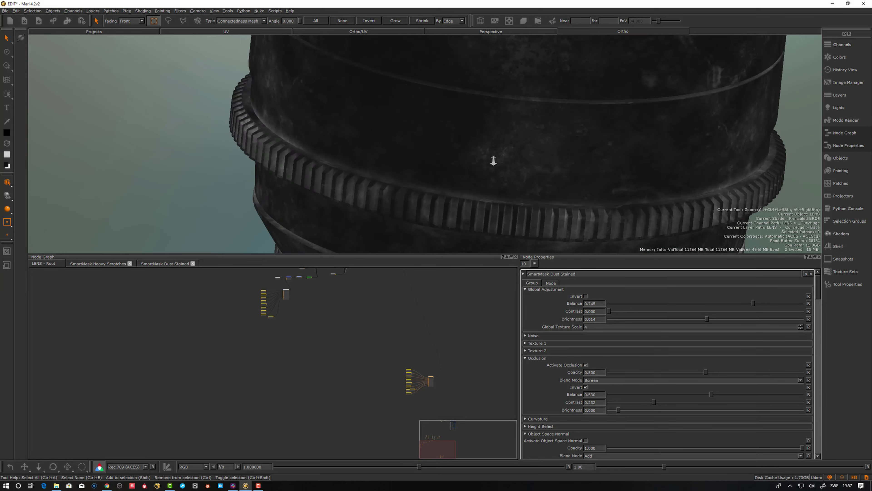
alt+right_drag(492, 161, 426, 148)
alt+drag(426, 148, 553, 215)
alt+right_drag(553, 214, 590, 224)
alt+drag(591, 220, 595, 206)
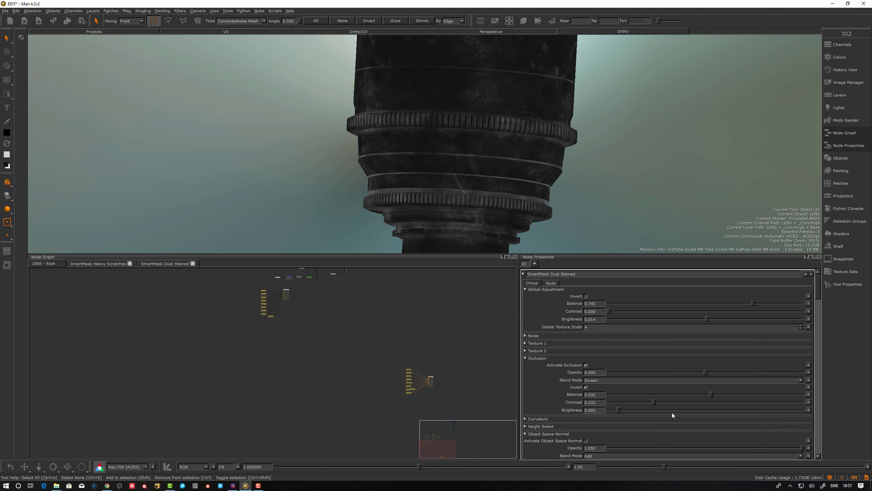
drag(821, 286, 821, 309)
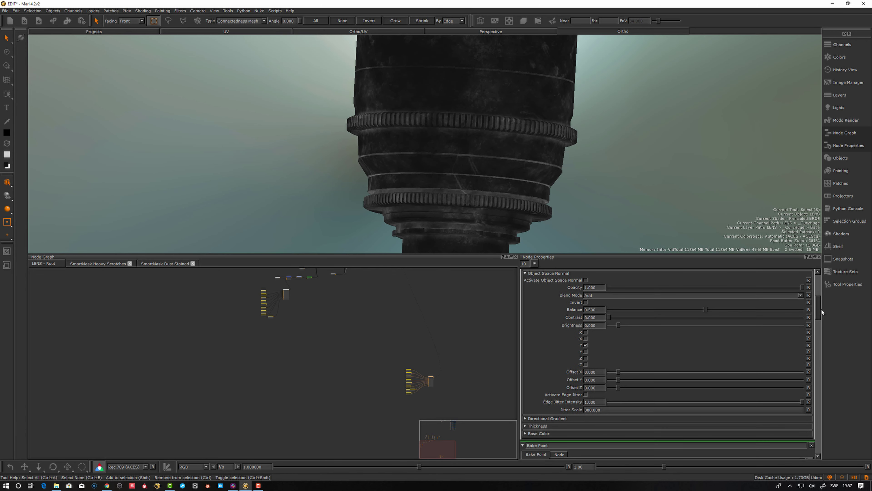
click(534, 419)
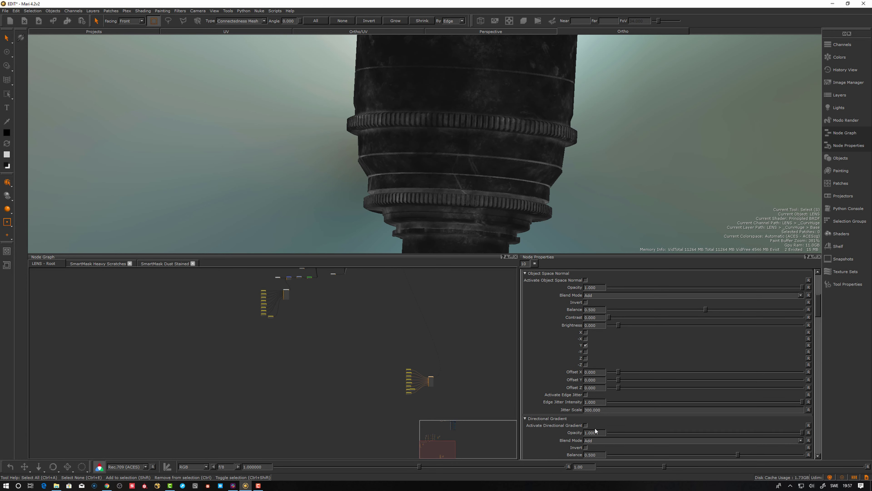
click(585, 425)
drag(803, 432, 608, 432)
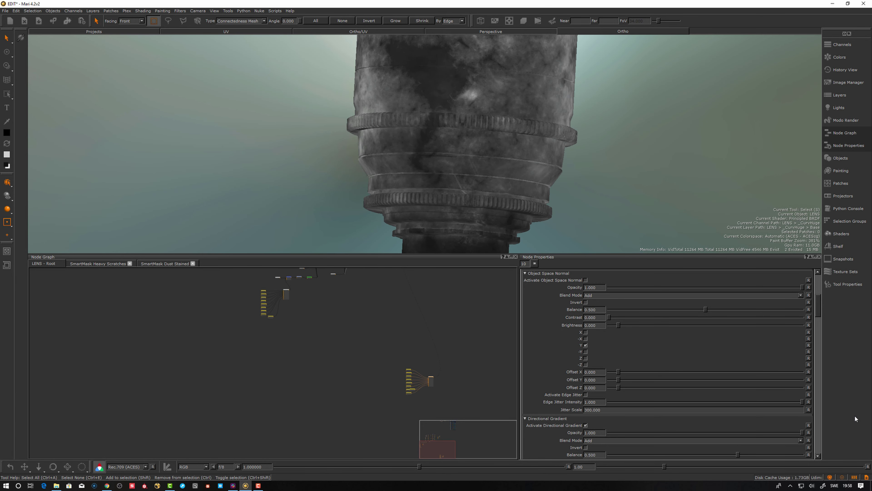
Step: Set the Directional Gradient's blend mode to Screen
click(608, 440)
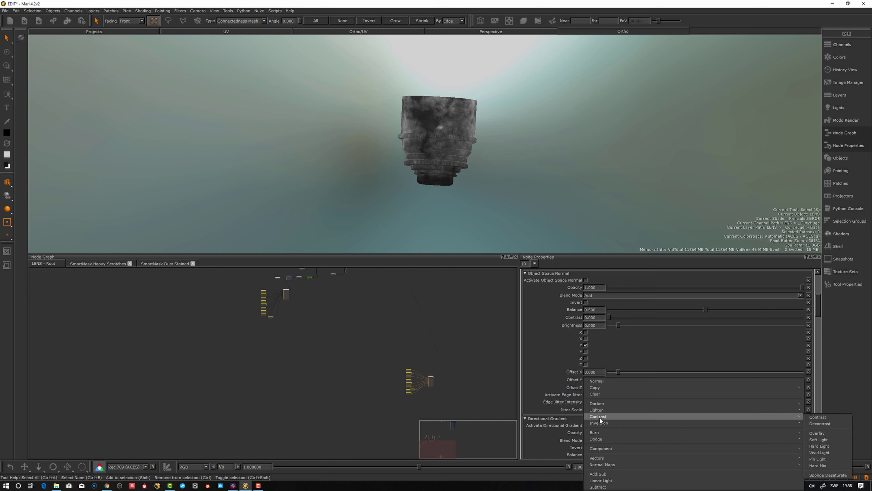
mouse_move(599, 405)
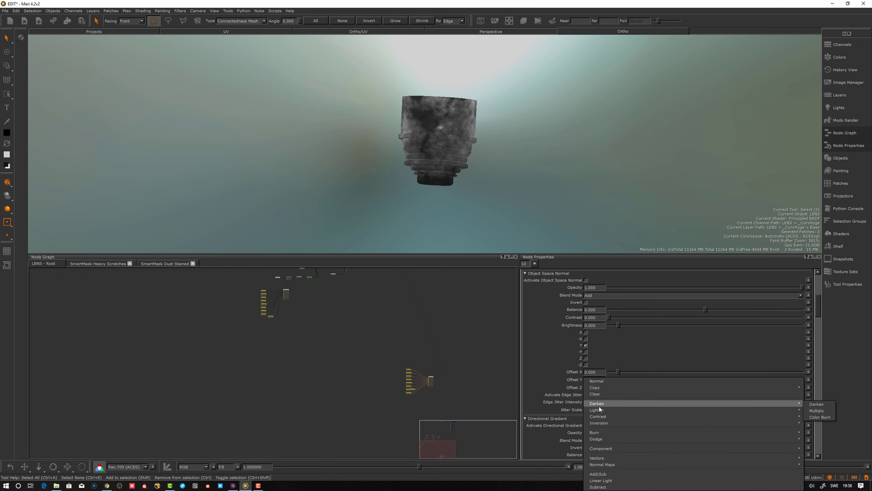
click(820, 410)
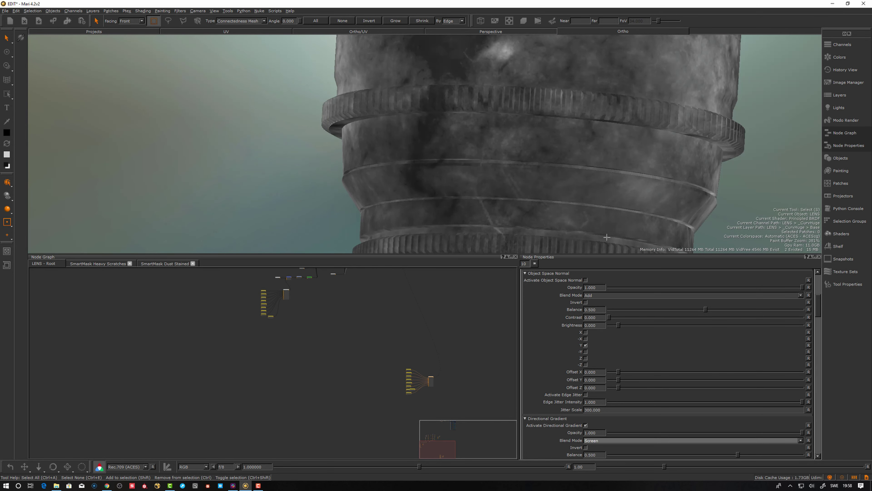
Step: Deactivate the Directional Gradient on the Dust Stained smart mask
mouse_move(589, 214)
alt+right_down()
mouse_move(618, 212)
mouse_move(583, 229)
alt+right_up()
click(586, 425)
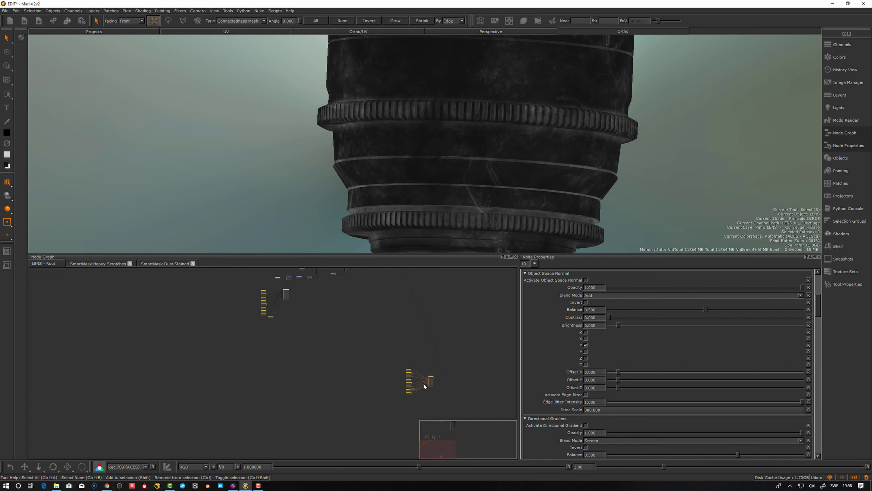
drag(430, 382, 433, 381)
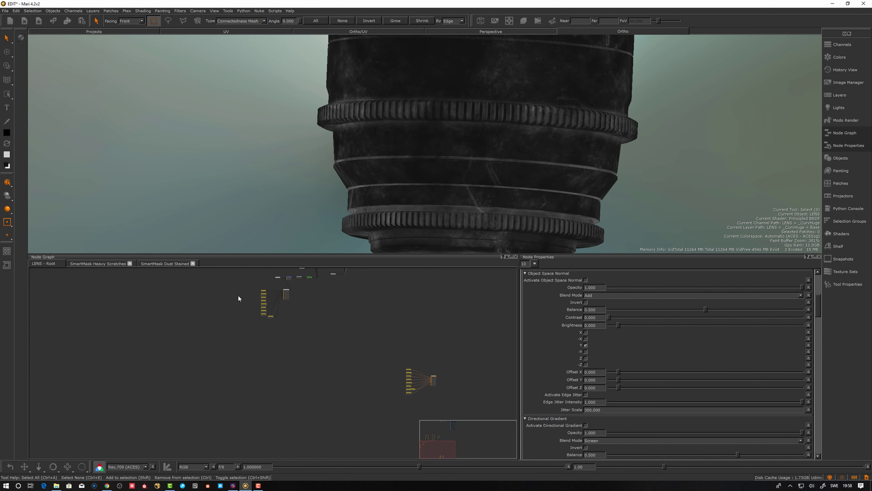
Step: Examine the inside of the Dust Stained group, from its radio transmitter inputs through the backdrops up to Texture 1 and Noise
click(154, 264)
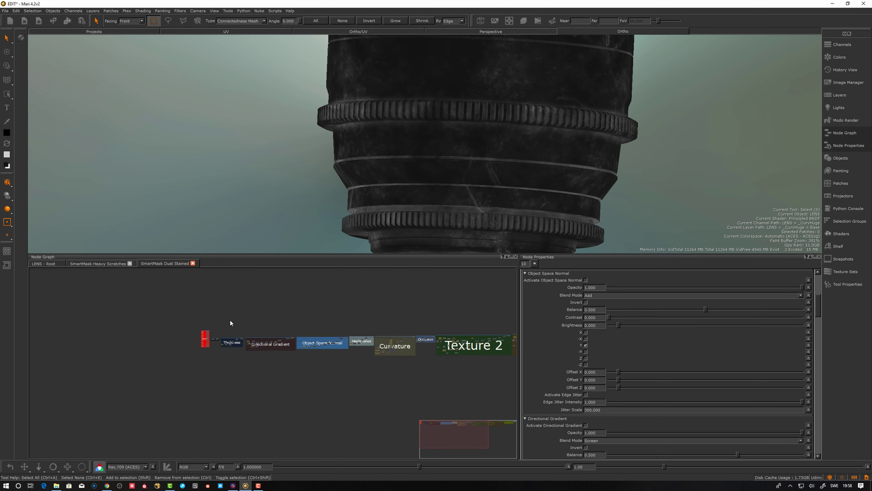
scroll(236, 327, up, 2)
scroll(295, 340, up, 5)
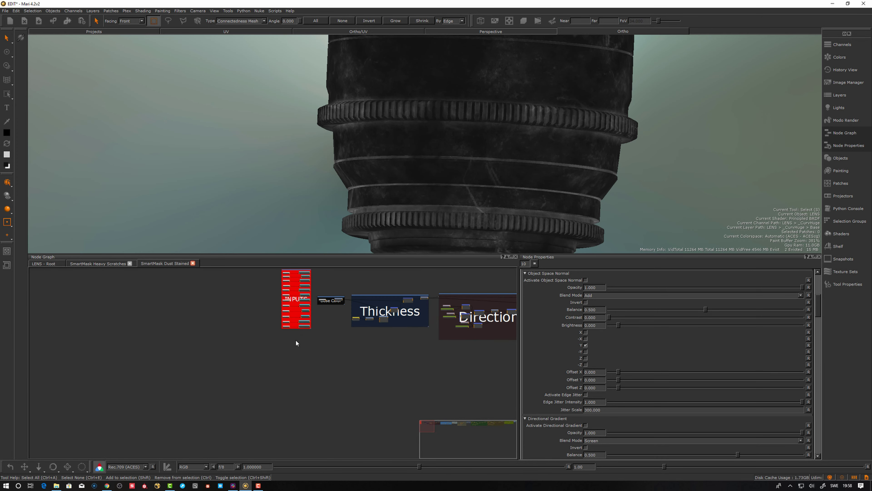
middle_drag(284, 302, 263, 363)
scroll(213, 336, up, 7)
middle_drag(212, 326, 216, 398)
scroll(235, 318, up, 8)
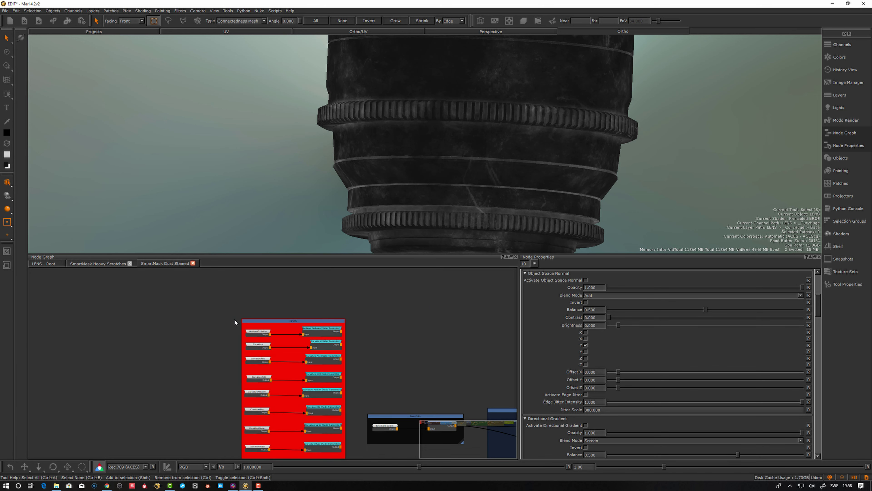
scroll(253, 332, down, 4)
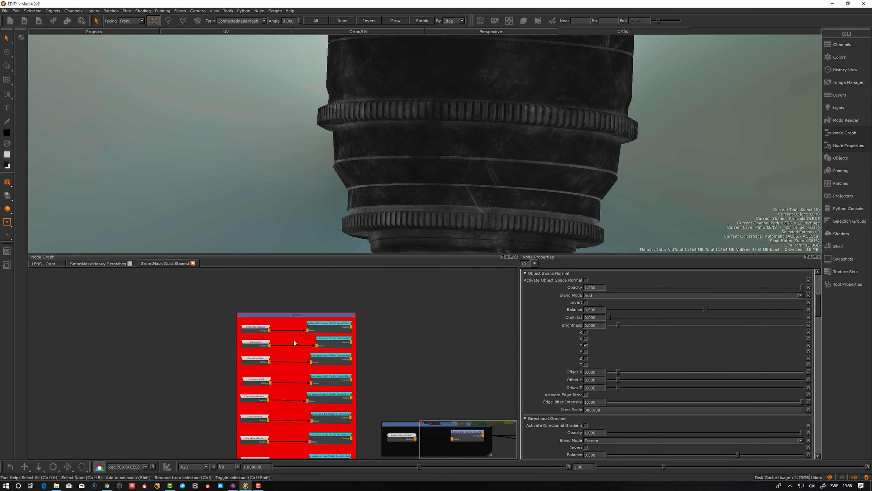
scroll(406, 340, down, 3)
scroll(278, 335, up, 5)
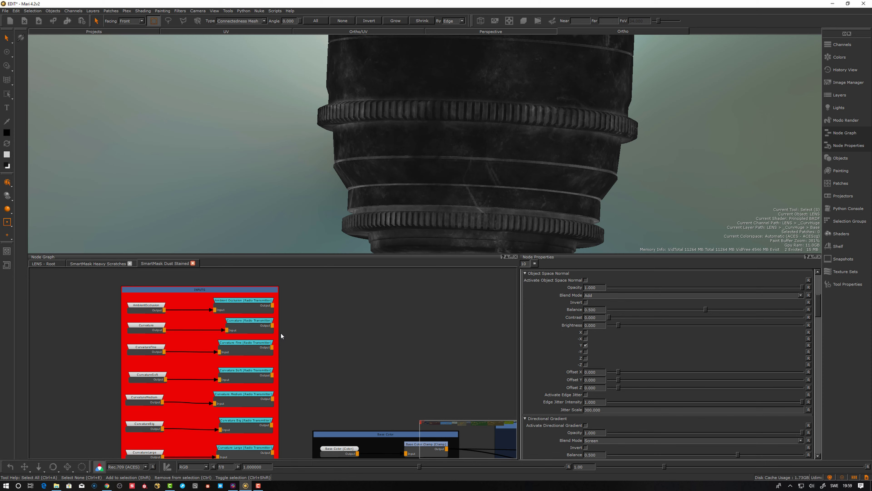
scroll(247, 315, down, 8)
middle_drag(376, 394, 226, 388)
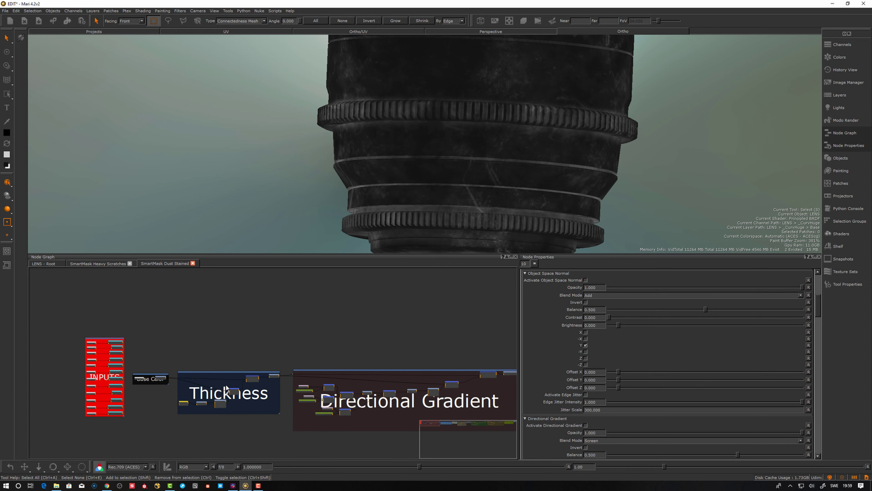
middle_drag(454, 352, 166, 345)
scroll(308, 332, down, 3)
scroll(319, 330, down, 3)
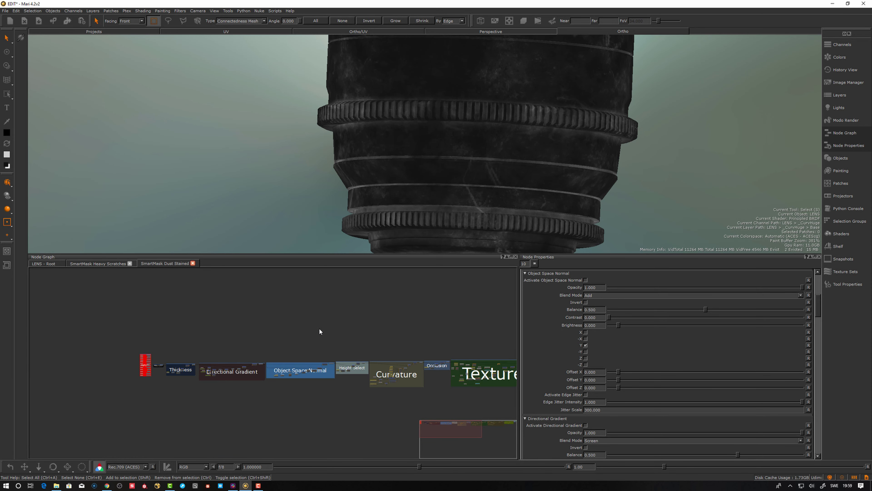
middle_drag(319, 329, 119, 334)
scroll(263, 339, up, 1)
middle_drag(206, 327, 352, 321)
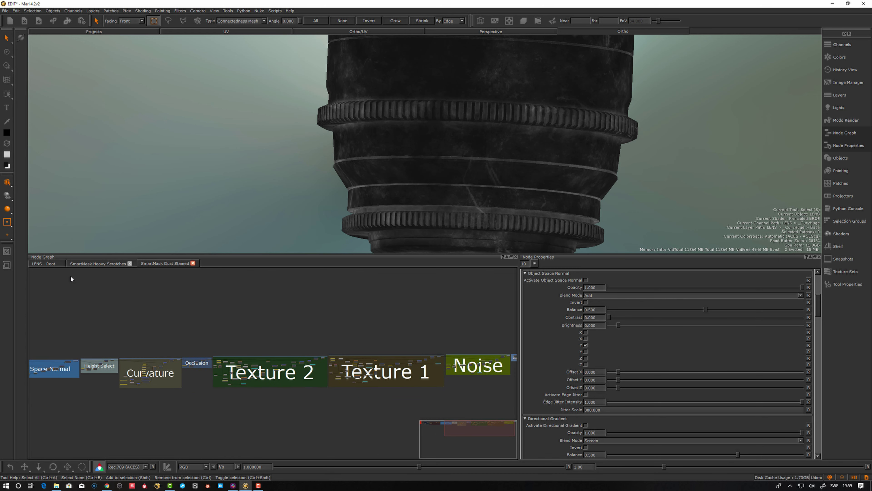
Step: In the LENS root graph, add a 4096 x 4096, 8bit (Byte) scalar Bake Point after the Dust Stained mask and bake it
click(47, 264)
middle_drag(358, 359, 225, 343)
scroll(365, 351, up, 5)
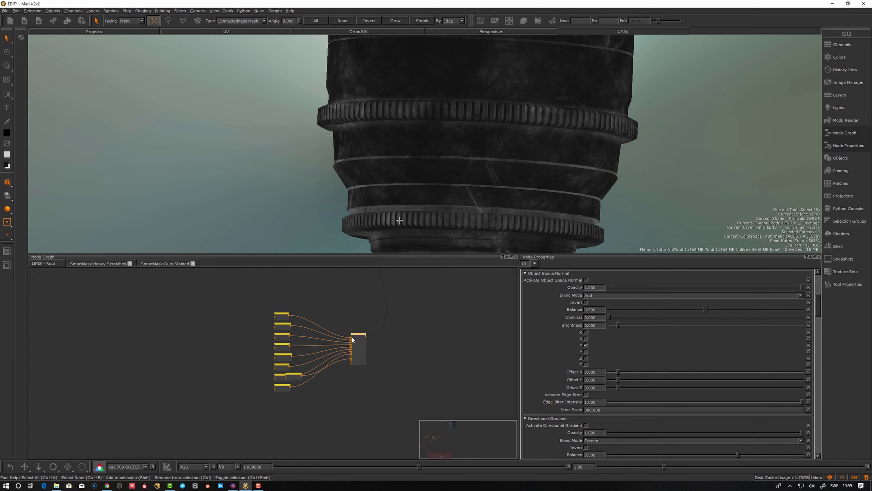
drag(355, 339, 359, 338)
key(Tab)
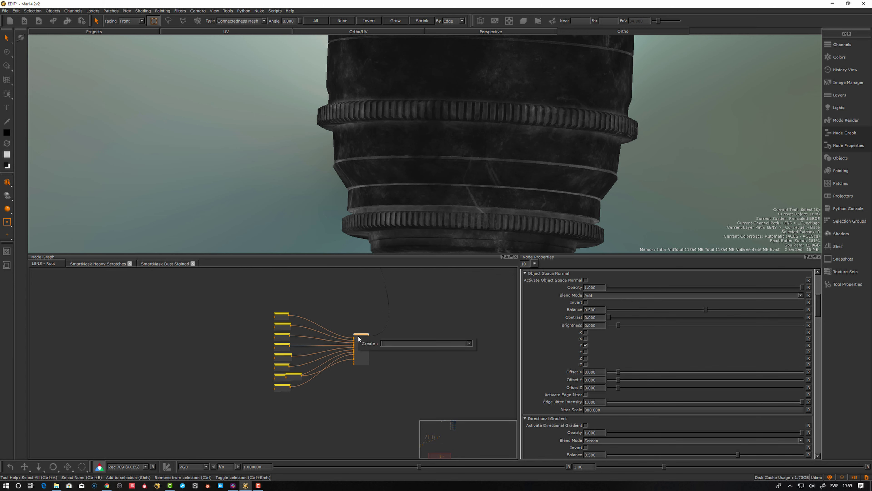
text(bake)
key(Down)
key(Return)
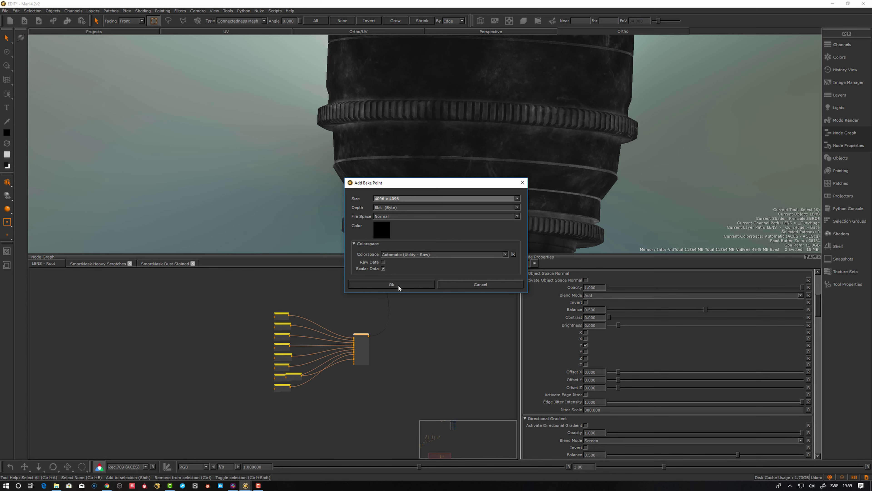
click(417, 286)
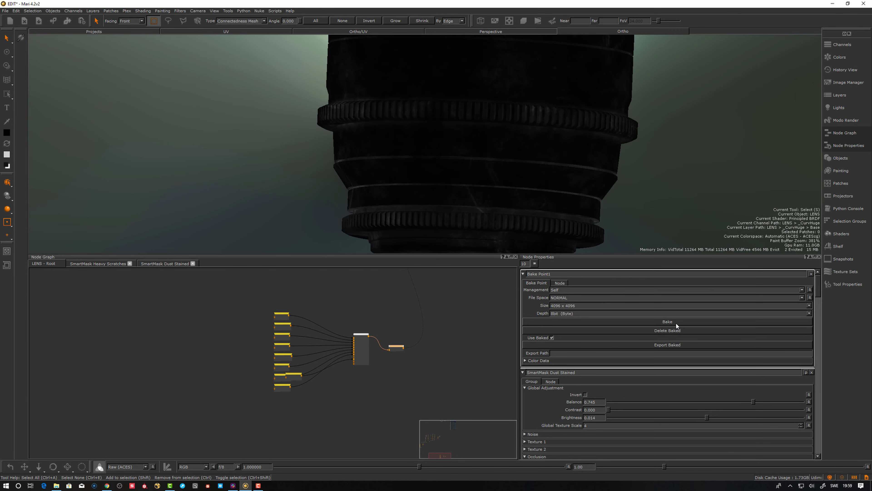
Step: Move the Dust Stained mask, its input nodes and the bake point beside the Heavy Scratches network
drag(373, 333, 329, 304)
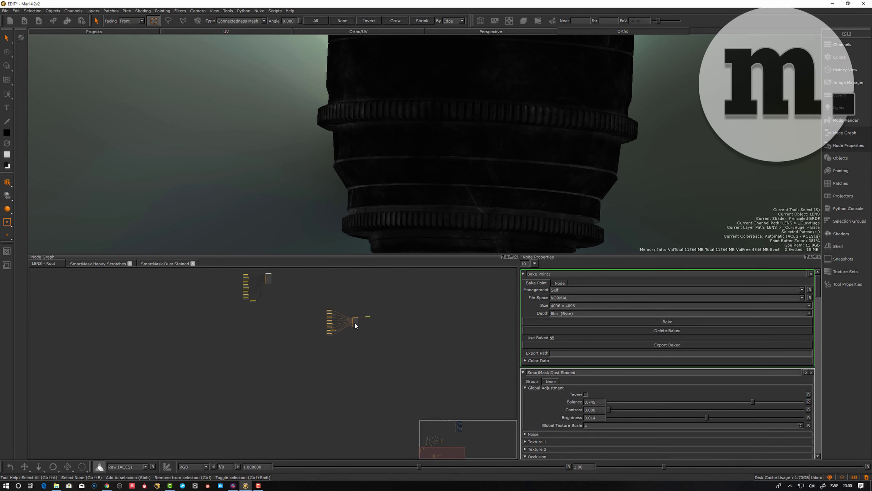
middle_drag(327, 331, 340, 395)
scroll(350, 347, up, 5)
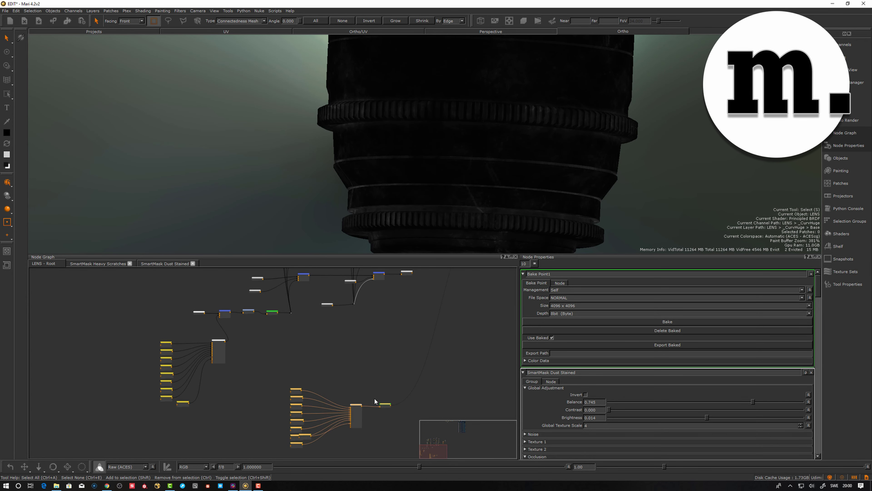
drag(386, 406, 351, 336)
middle_drag(358, 315, 368, 326)
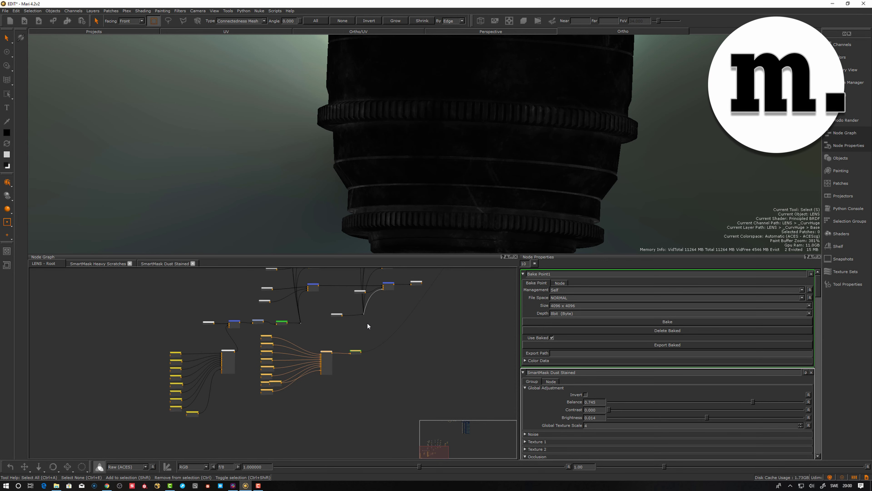
scroll(367, 326, up, 3)
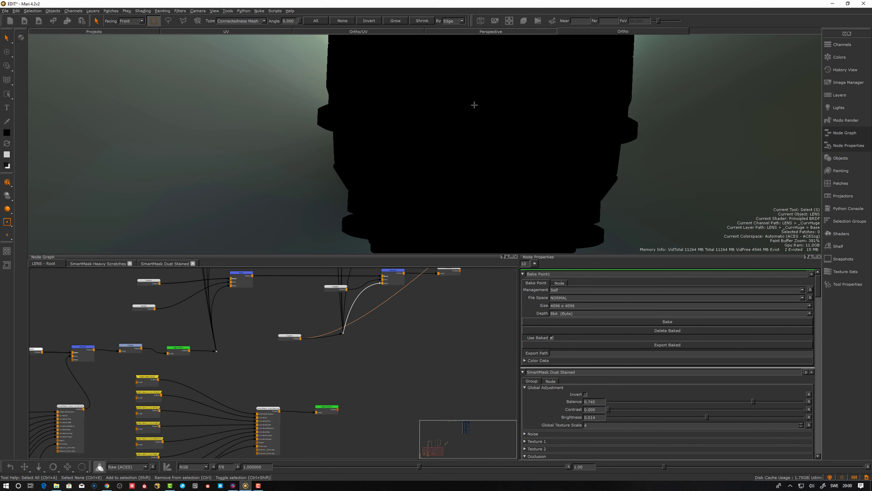
Step: Connect the Dust Stained bake point's output to the dot that feeds the masks of the second column of Merge nodes
click(336, 411)
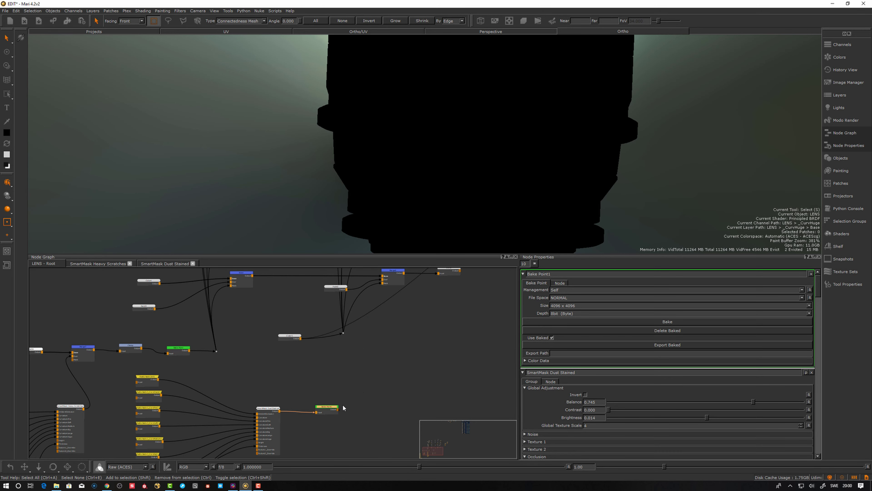
mouse_move(330, 344)
mouse_down()
mouse_move(342, 335)
mouse_move(344, 342)
mouse_up()
key(alt+r)
middle_drag(429, 342, 393, 430)
middle_drag(381, 309, 361, 434)
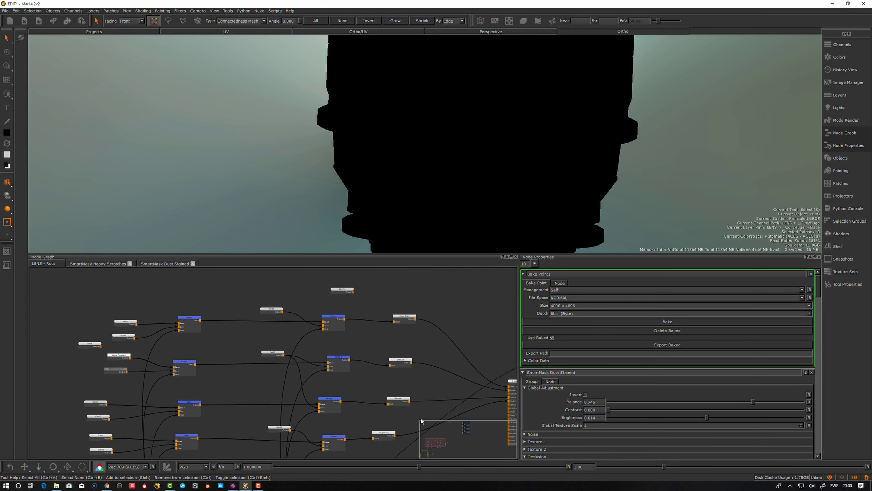
Step: View the topmost Merge node of the second column and inspect its result on the lens
scroll(344, 314, up, 1)
click(347, 314)
key(1)
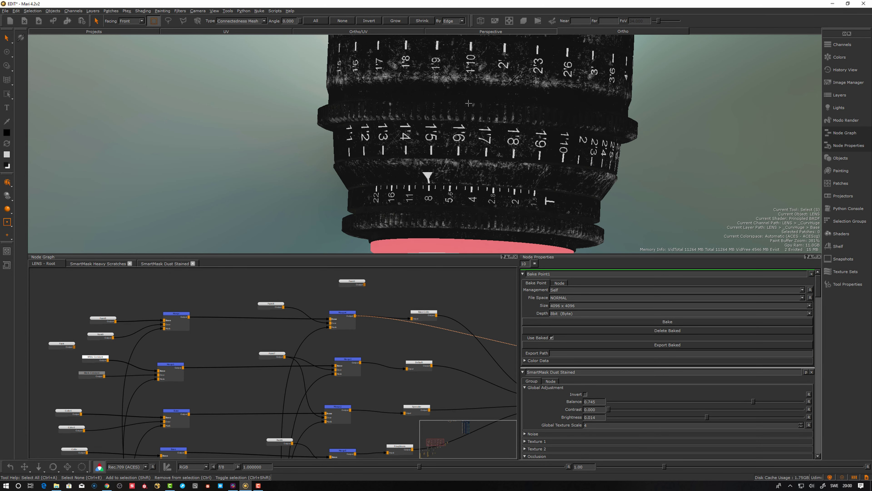
alt+drag(469, 103, 483, 90)
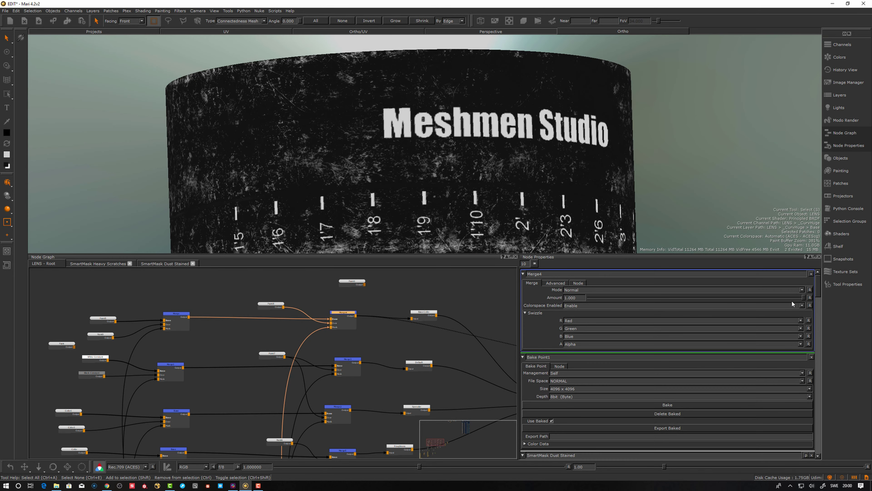
middle_drag(339, 450, 389, 321)
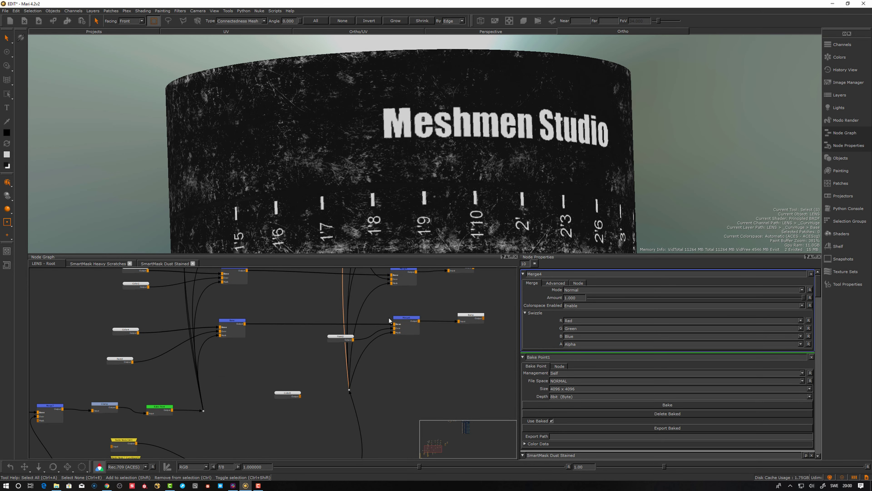
Step: View the Dust Stained bake point on its own and inspect the baked mask around the lens
middle_drag(379, 389, 386, 365)
click(357, 329)
key(v)
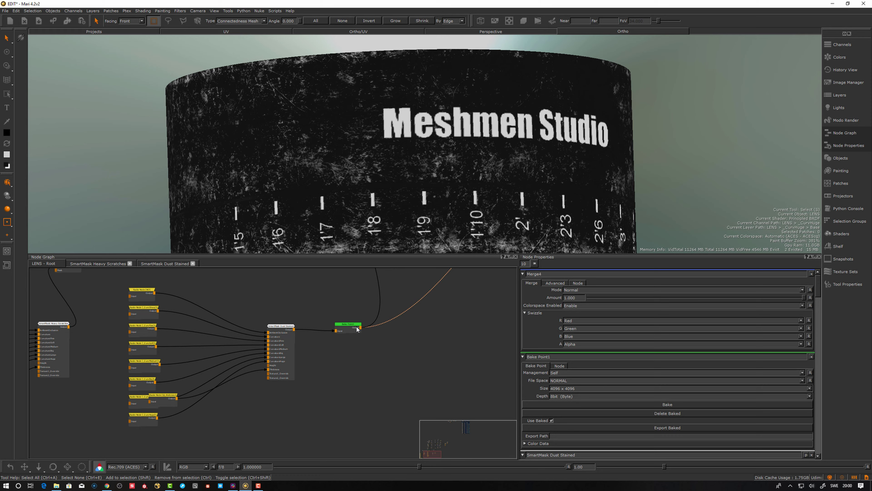
alt+right_drag(489, 155, 371, 165)
alt+drag(371, 165, 375, 179)
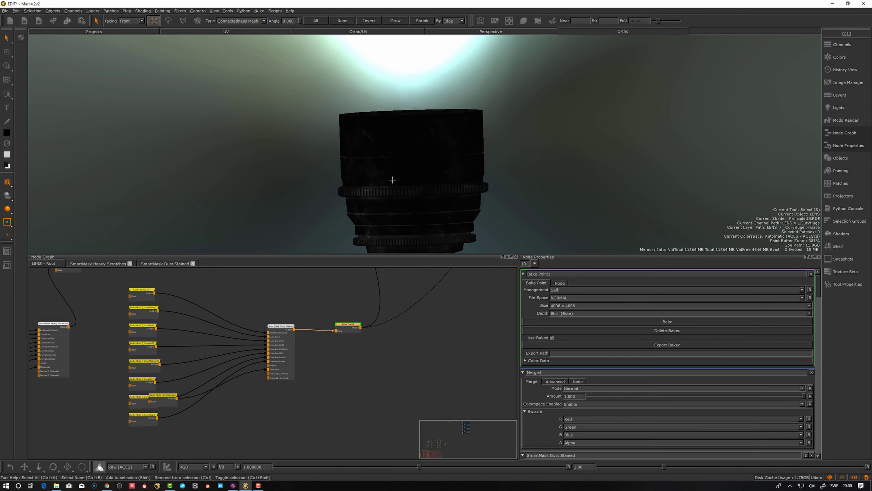
alt+right_drag(391, 179, 468, 199)
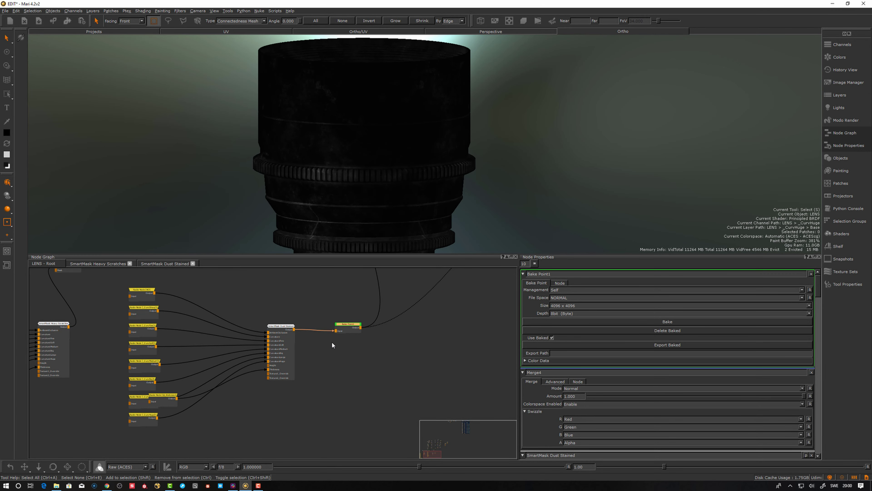
Step: View the Dust Stained mask, set its Global Adjustment Balance to 0.963, and rebake the bake point
click(277, 331)
key(v)
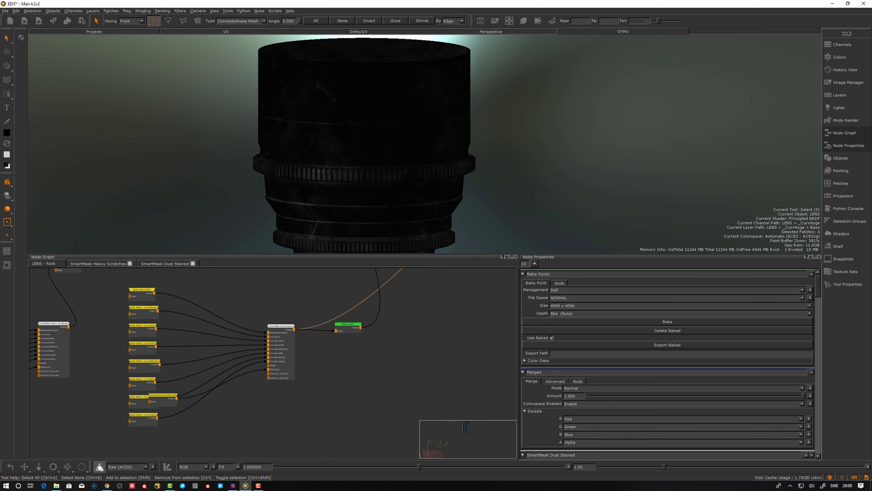
alt+right_drag(420, 155, 423, 188)
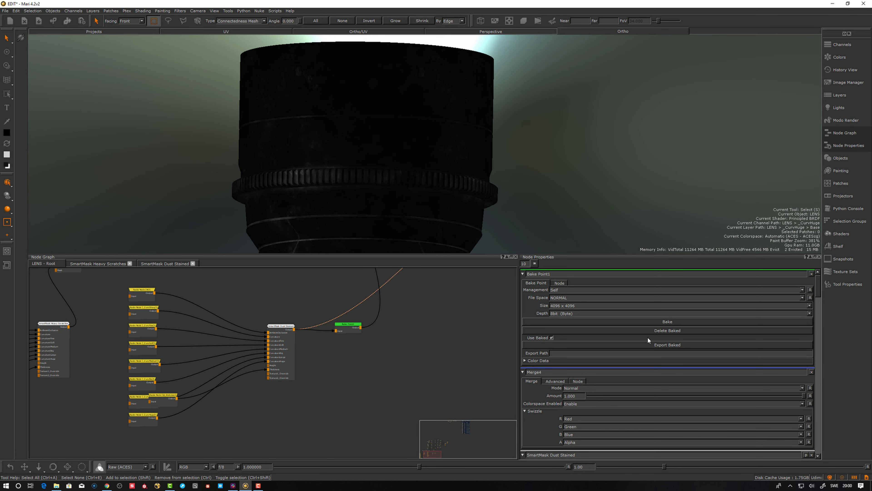
click(283, 331)
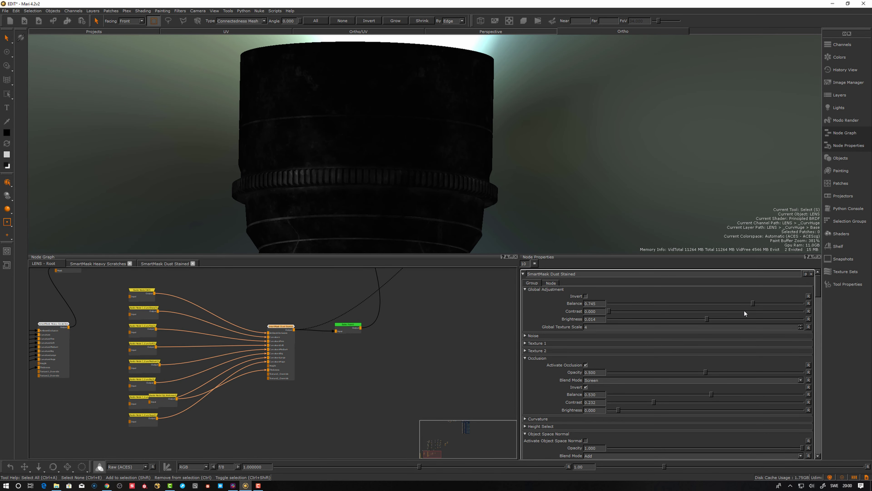
mouse_move(817, 291)
mouse_down()
mouse_move(817, 336)
mouse_move(816, 290)
mouse_up()
drag(753, 303, 795, 317)
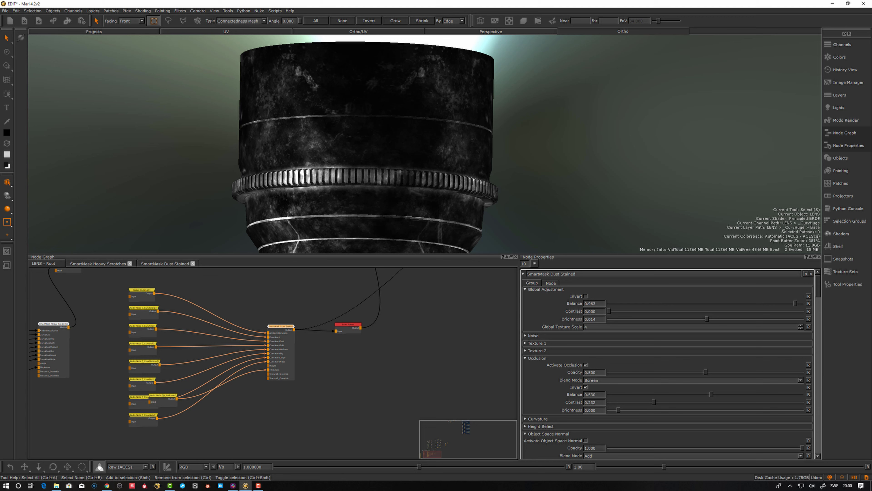
alt+drag(495, 225, 470, 233)
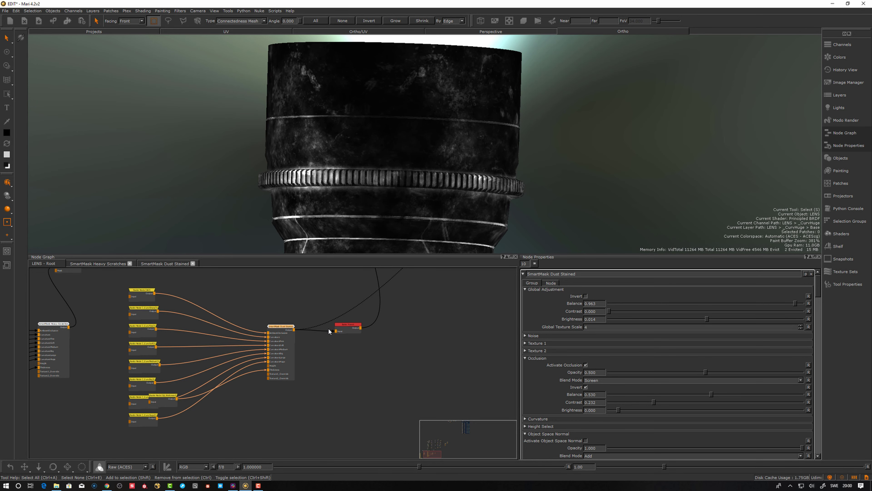
drag(329, 331, 346, 323)
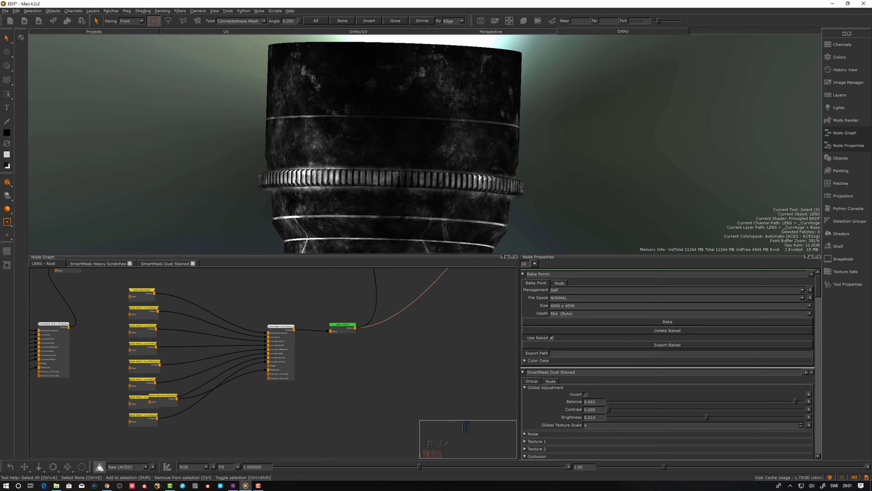
alt+drag(398, 184, 408, 191)
Step: View the topmost second-column Merge node again and examine the rebaked dust around the lens markings and ribbed ring
scroll(442, 316, down, 3)
middle_drag(442, 316, 407, 366)
scroll(405, 366, up, 3)
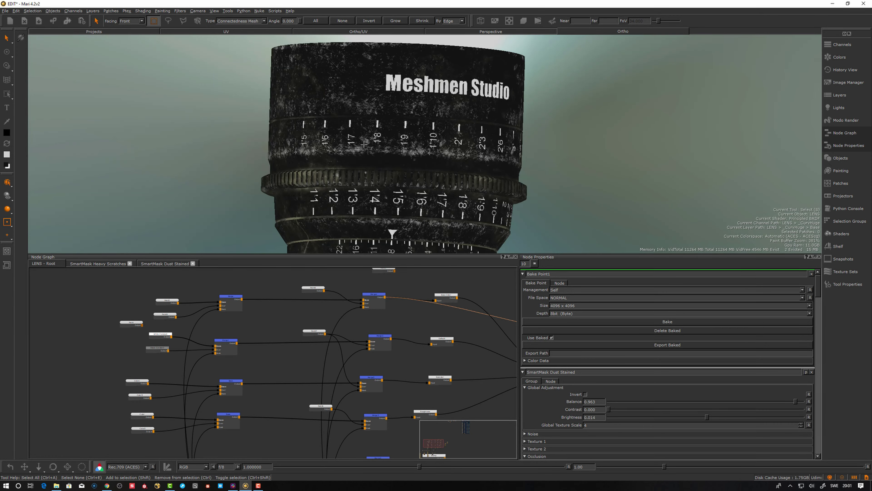
alt+drag(389, 238, 393, 185)
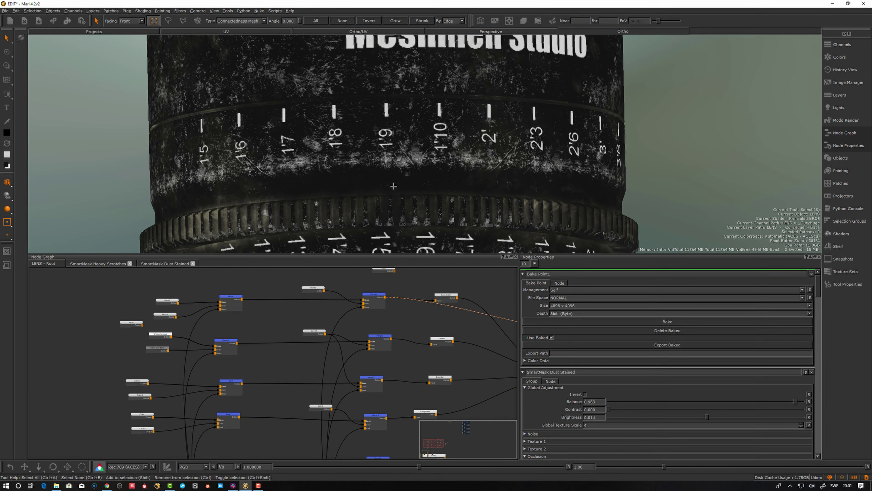
alt+right_drag(394, 185, 432, 189)
alt+drag(432, 189, 389, 188)
alt+middle_drag(550, 189, 392, 174)
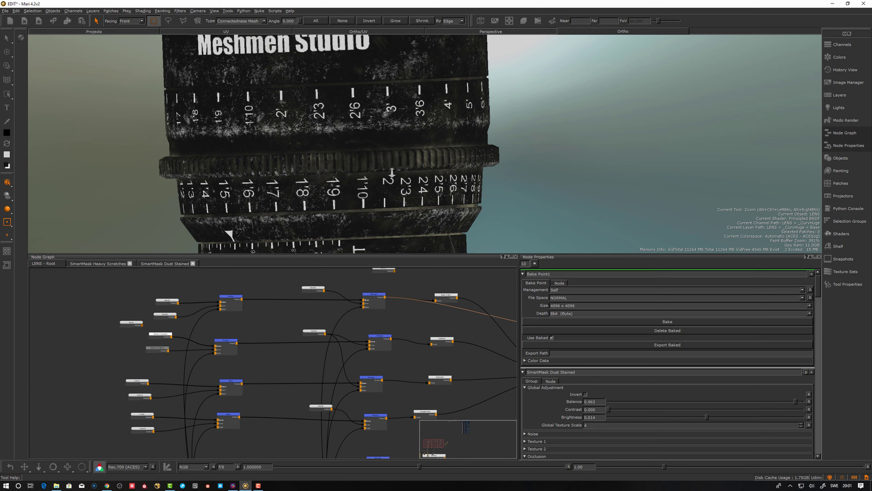
Step: View the Principled BRDF shader node to show the complete lens material
alt+right_drag(391, 173, 357, 173)
alt+drag(357, 173, 364, 192)
alt+right_drag(365, 193, 412, 199)
middle_drag(481, 292, 327, 272)
drag(410, 353, 412, 350)
key(1)
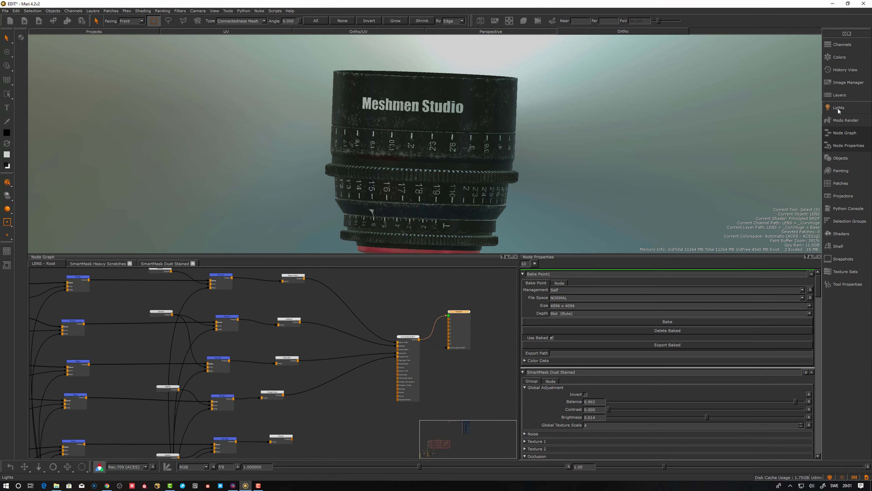
Step: Select the Environment light and adjust its settings to show the interior environment image sharply behind the lens
click(837, 109)
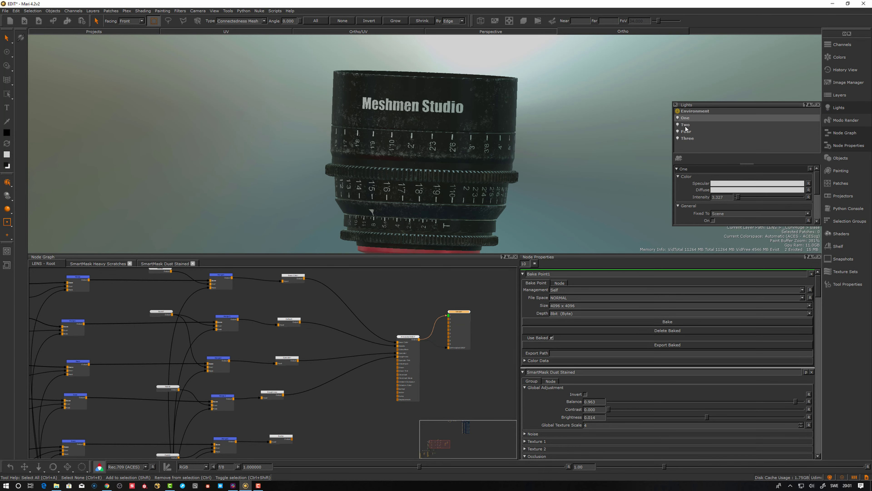
click(694, 110)
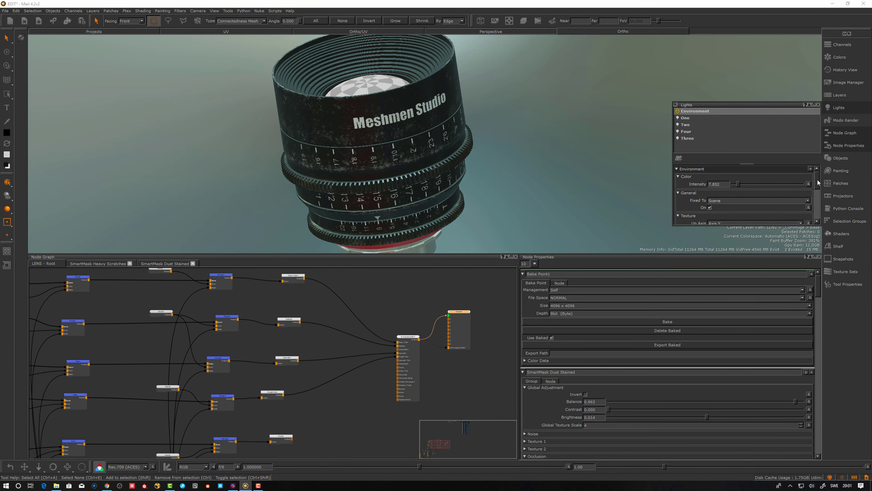
scroll(818, 183, down, 5)
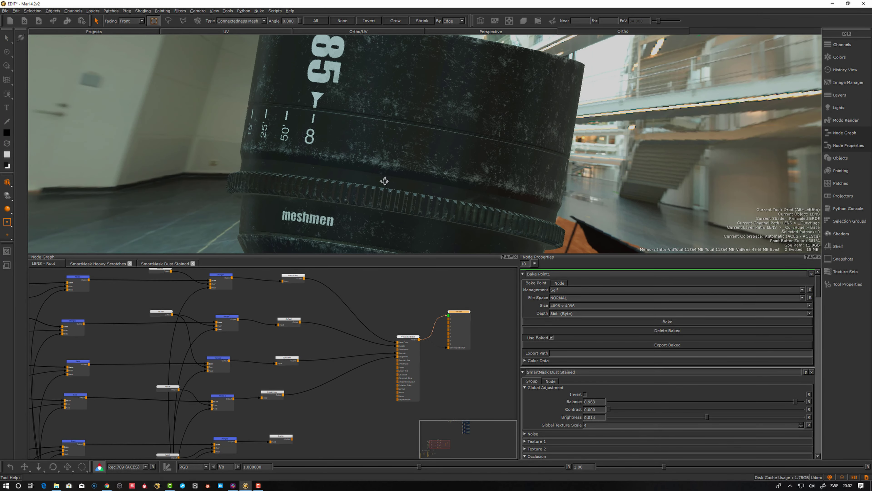
middle_drag(441, 309, 398, 331)
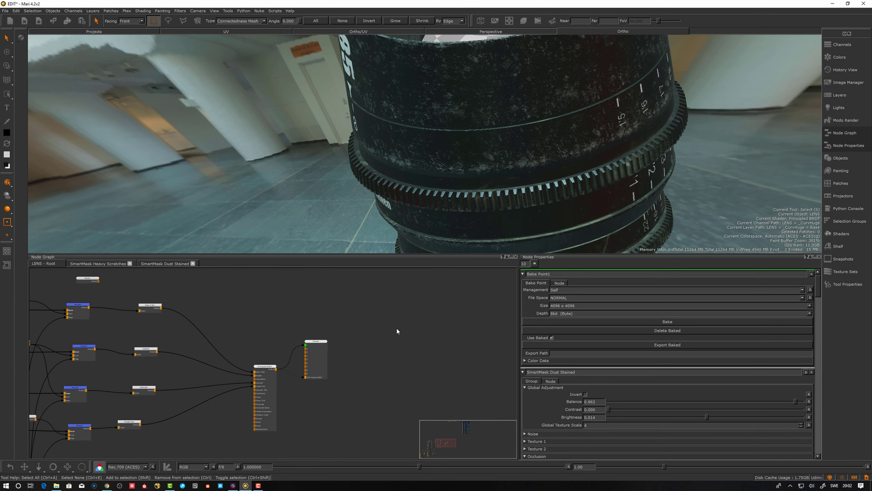
Step: Examine the shaded lens barrel, markings and ribbed rings from several angles against the environment
alt+drag(535, 144, 576, 152)
alt+right_drag(577, 151, 514, 173)
alt+drag(514, 173, 556, 187)
alt+middle_drag(446, 185, 556, 191)
alt+right_drag(443, 199, 471, 204)
alt+drag(471, 204, 528, 202)
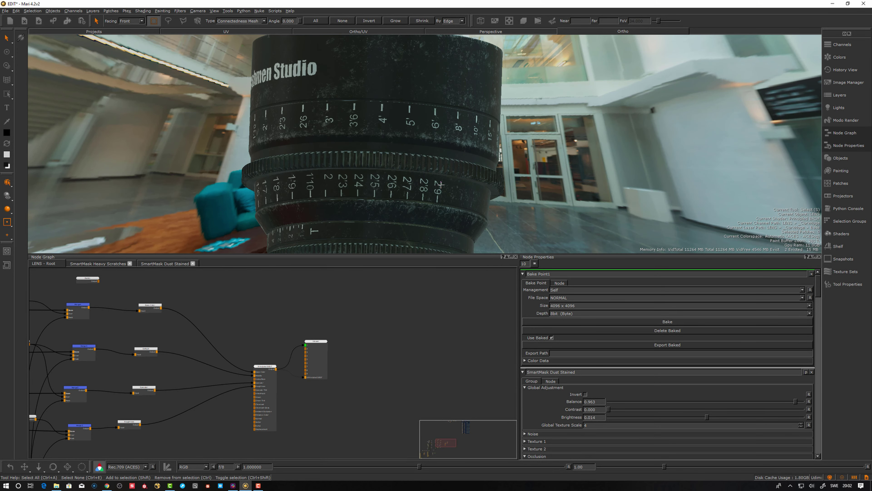
alt+middle_drag(365, 185, 401, 187)
alt+drag(401, 187, 429, 210)
alt+right_drag(429, 210, 385, 186)
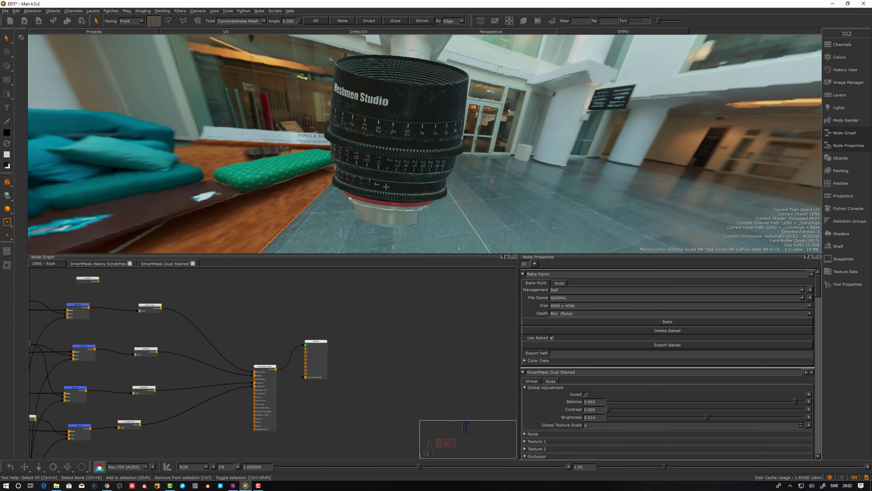
alt+drag(386, 187, 368, 187)
Step: Insert a Merge node directly after the Dust Stained bake point
middle_drag(370, 354, 531, 219)
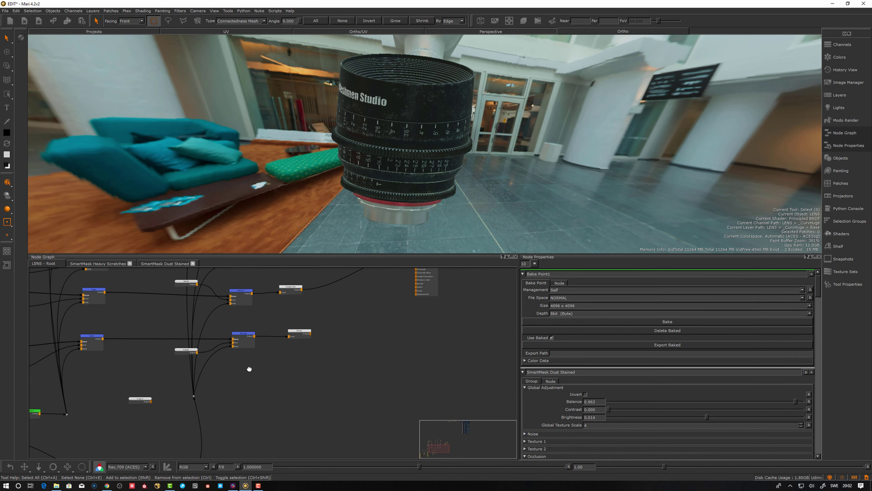
middle_drag(249, 369, 396, 279)
scroll(368, 371, up, 3)
drag(327, 393, 333, 390)
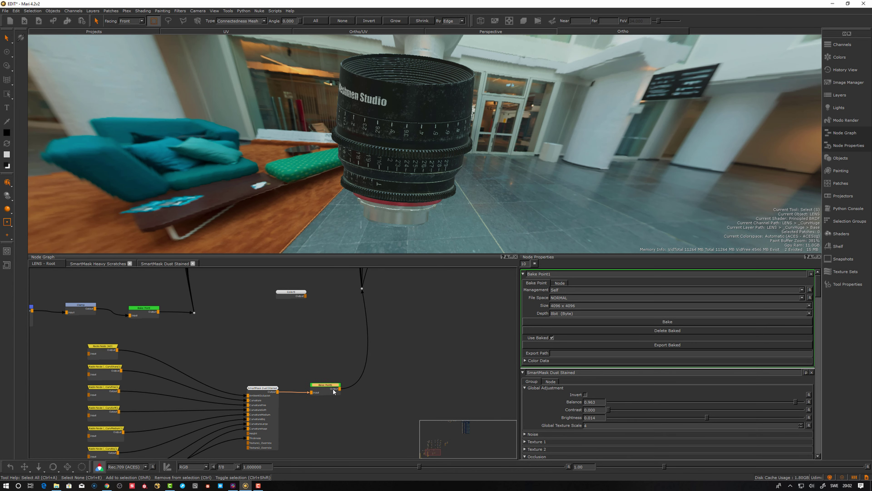
key(m)
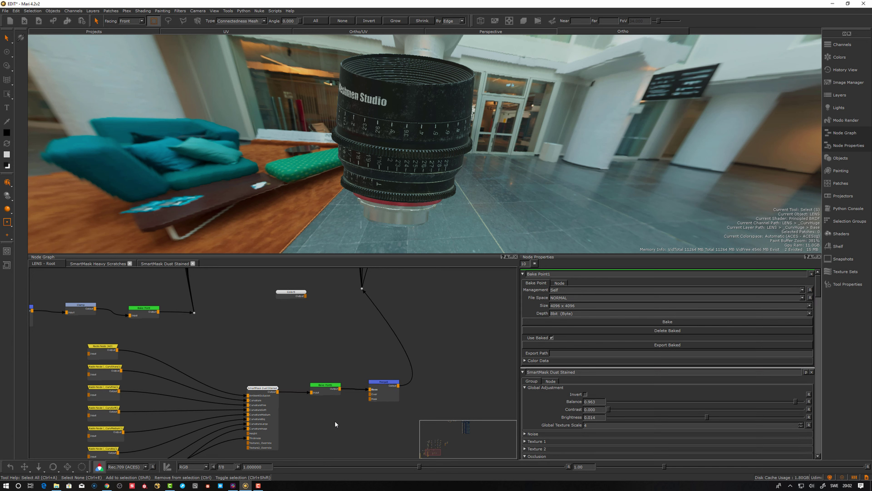
Step: Create a black 4096 x 4096, 8bit scalar Paint node and connect it to the new Merge node's Over input
key(p)
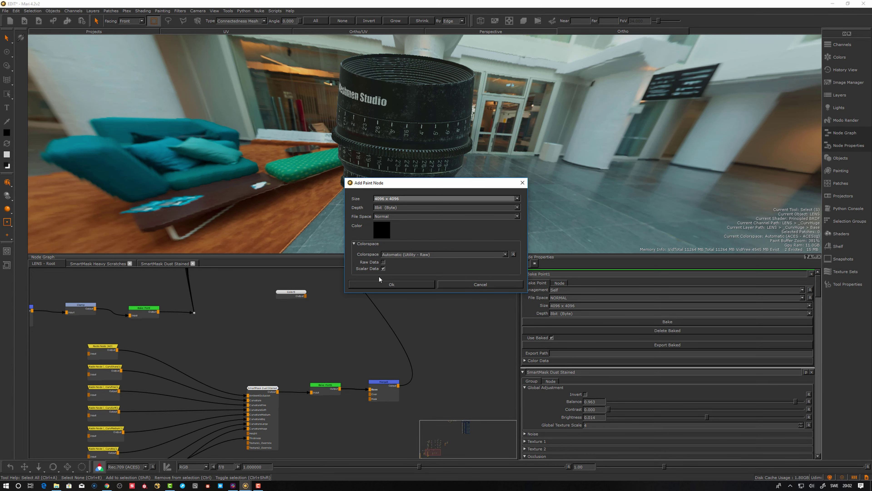
click(391, 285)
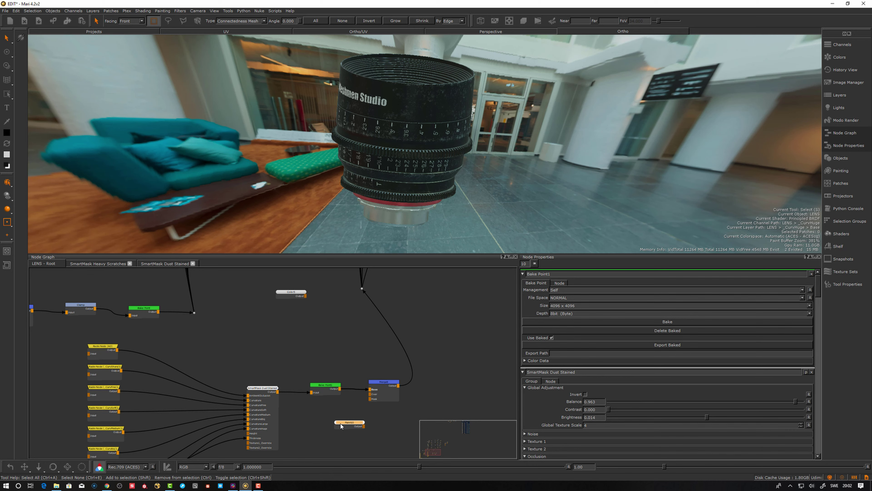
drag(341, 426, 313, 419)
drag(361, 405, 369, 393)
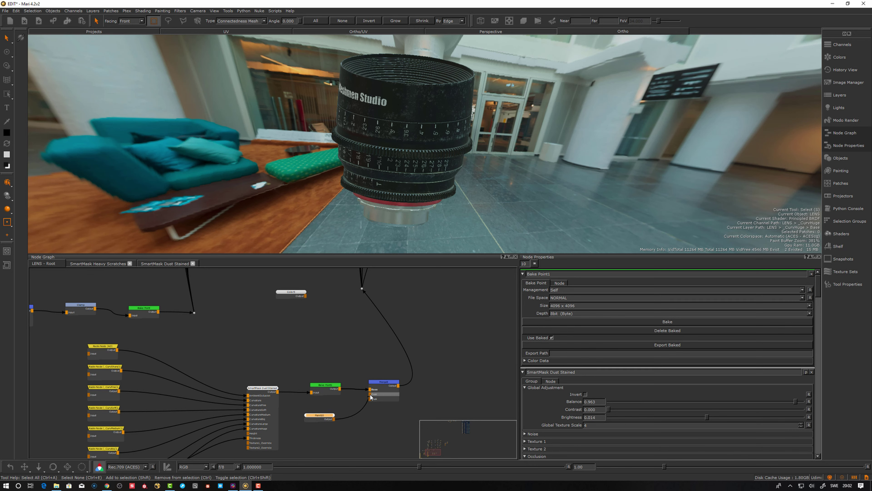
Step: Set the blend mode of the Merge node after the Dust Stained bake point to Screen
click(382, 381)
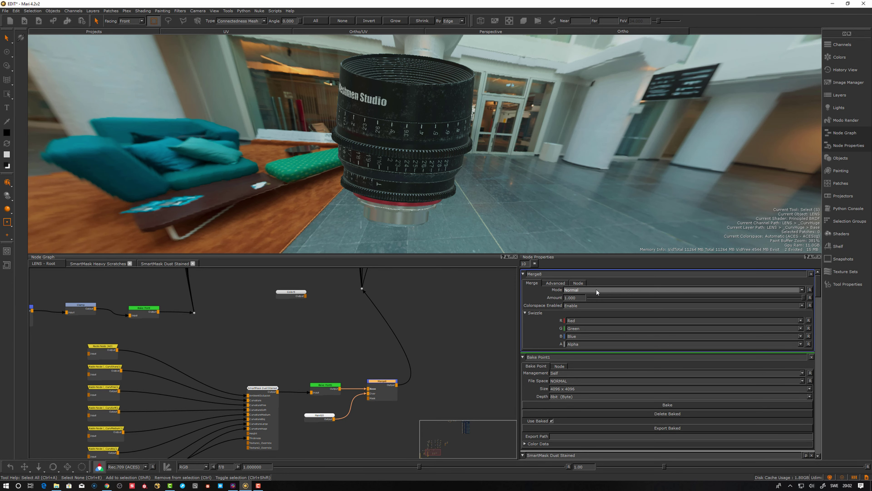
click(577, 289)
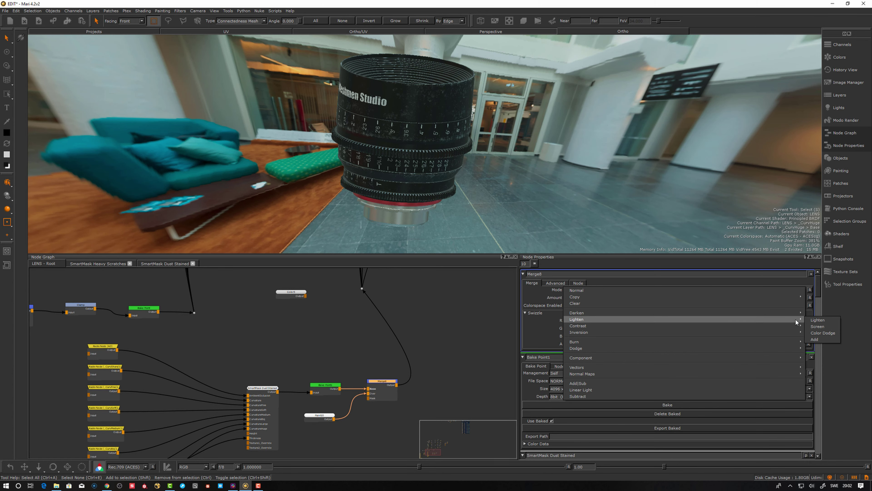
mouse_move(797, 326)
click(821, 326)
Step: Paint extra dust around the 3' marking on the upper barrel with a soft white brush, radius 166 and flow 0.560
scroll(571, 186, up, 5)
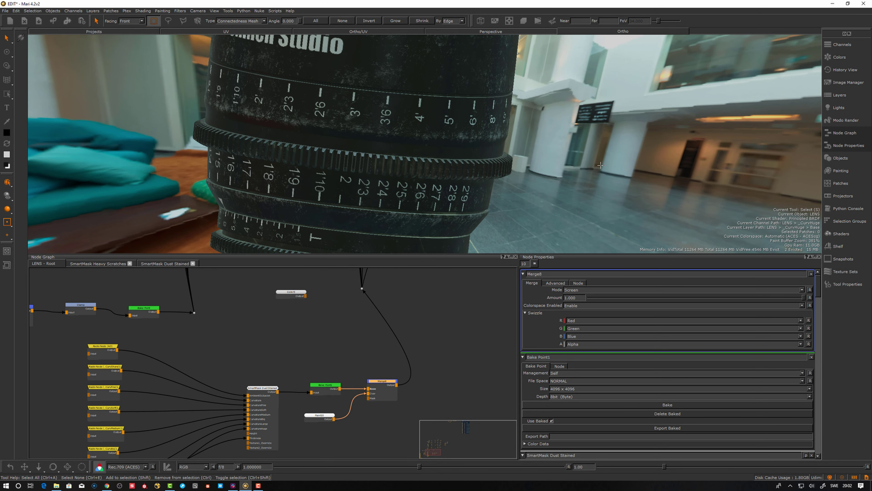
key(k)
middle_drag(407, 117, 535, 160)
key(p)
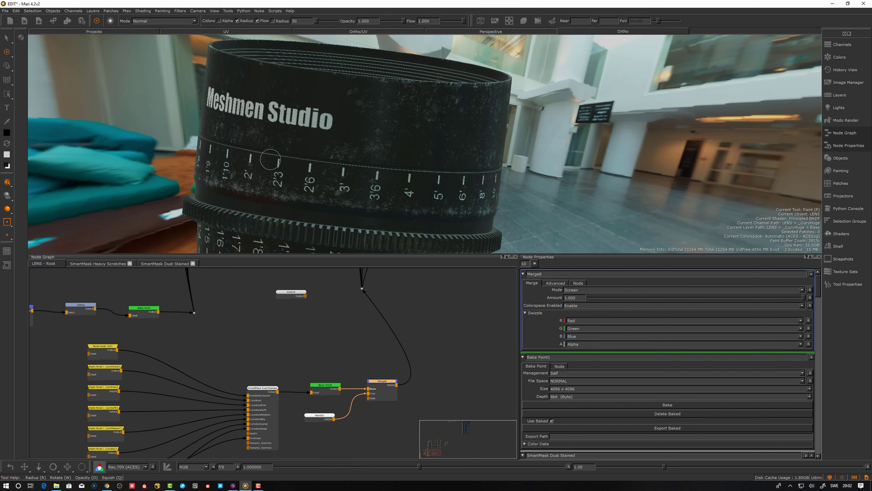
key(x)
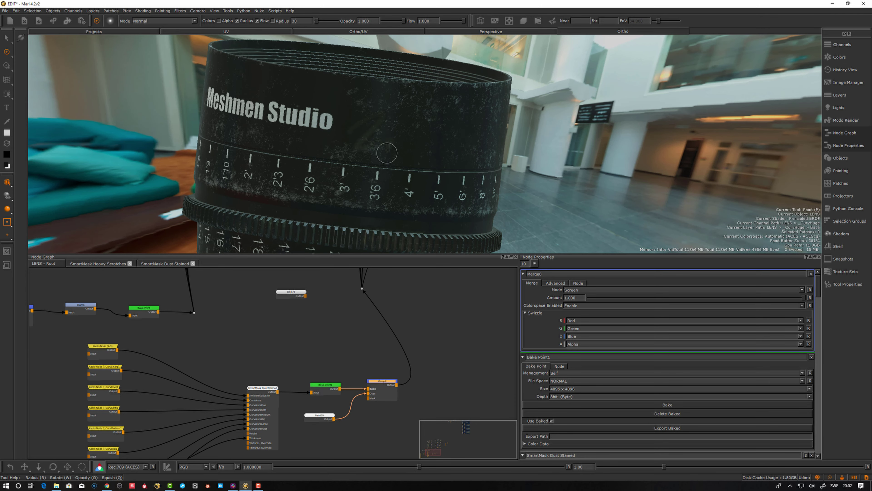
key(r)
mouse_move(367, 143)
mouse_down()
mouse_move(424, 148)
mouse_move(379, 152)
mouse_up()
key(shift+space)
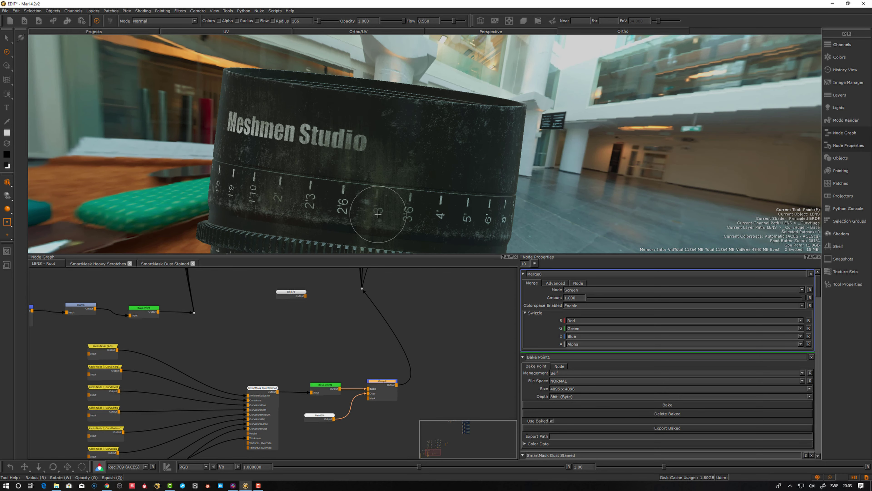
Step: Paint more dust around the 3'6 marking and onto the lower ring beside the T mark
alt+drag(552, 186, 475, 187)
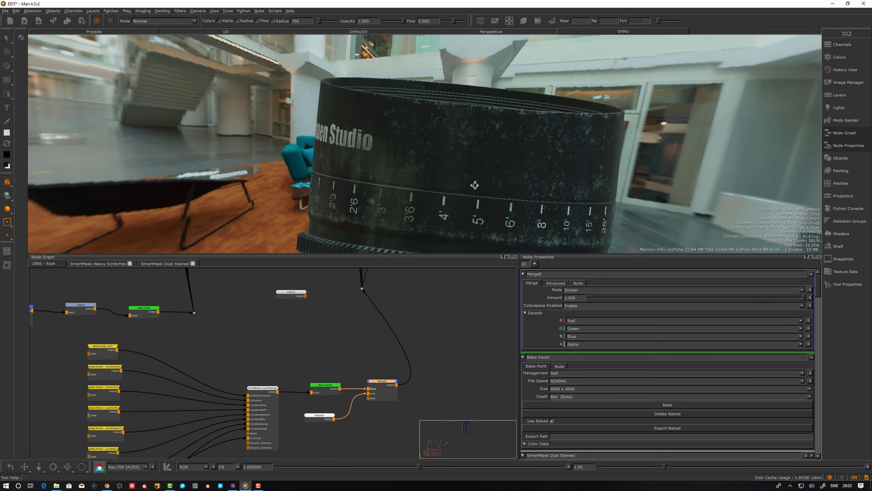
alt+middle_drag(455, 175, 442, 137)
mouse_move(448, 147)
alt+mouse_down()
mouse_move(471, 141)
mouse_move(463, 142)
alt+mouse_up()
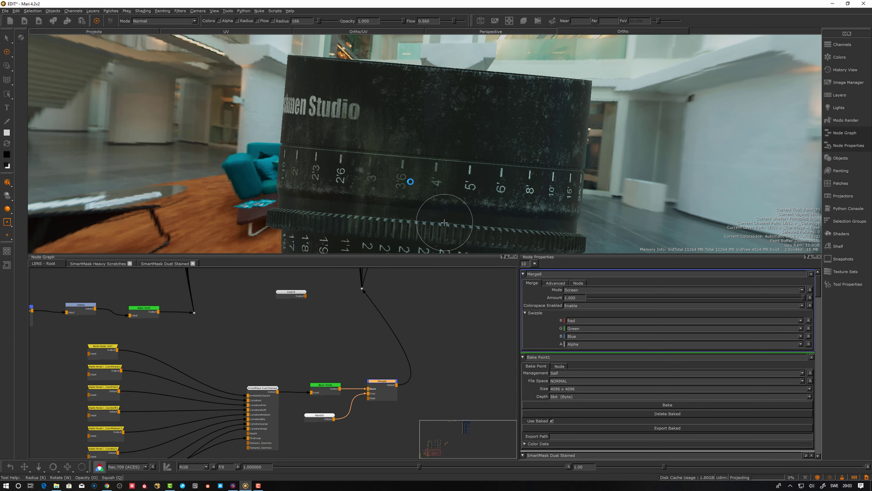
mouse_move(452, 228)
alt+mouse_down()
mouse_move(444, 142)
mouse_move(434, 139)
mouse_move(439, 165)
alt+mouse_up()
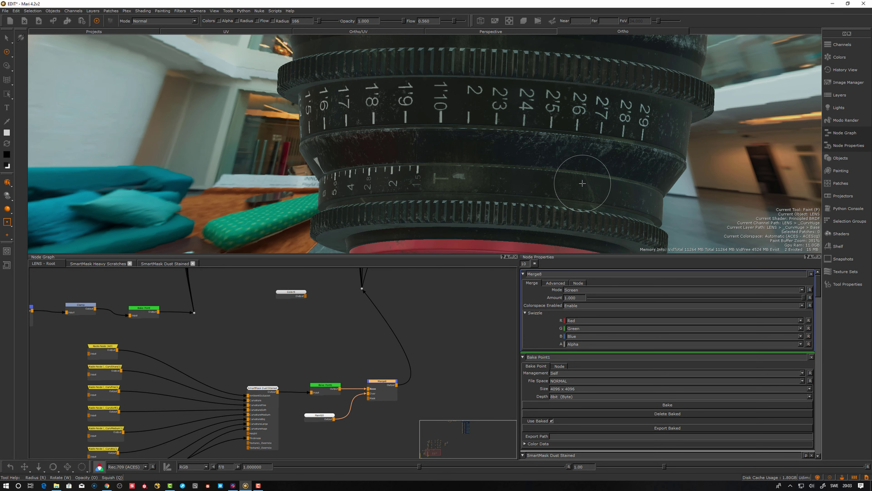
Step: Examine the hand-painted dust around the lens barrel and compare it with the unpainted side
alt+drag(431, 202, 470, 180)
alt+middle_drag(470, 180, 501, 178)
alt+right_drag(514, 174, 496, 178)
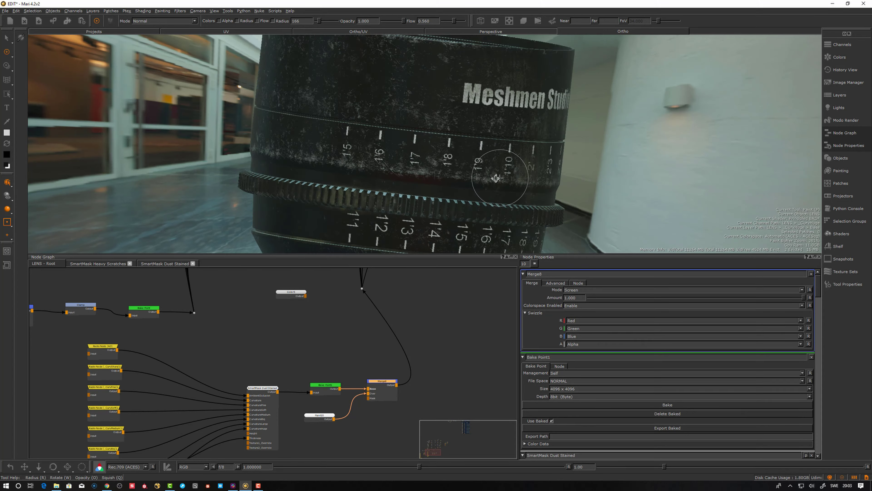
alt+drag(497, 178, 450, 171)
alt+right_drag(449, 171, 441, 171)
alt+middle_drag(441, 172, 420, 174)
alt+drag(420, 173, 397, 173)
alt+middle_drag(429, 167, 407, 180)
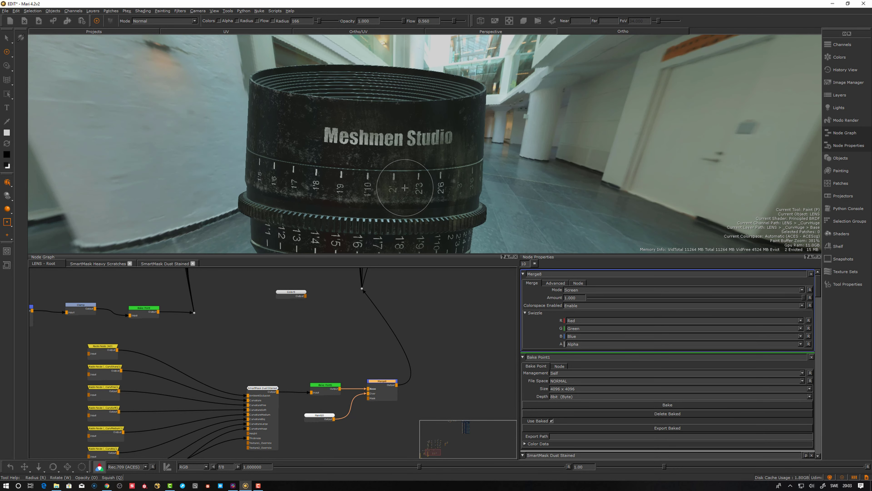
mouse_move(407, 179)
alt+mouse_down()
mouse_move(379, 205)
mouse_move(350, 179)
alt+mouse_up()
key(p)
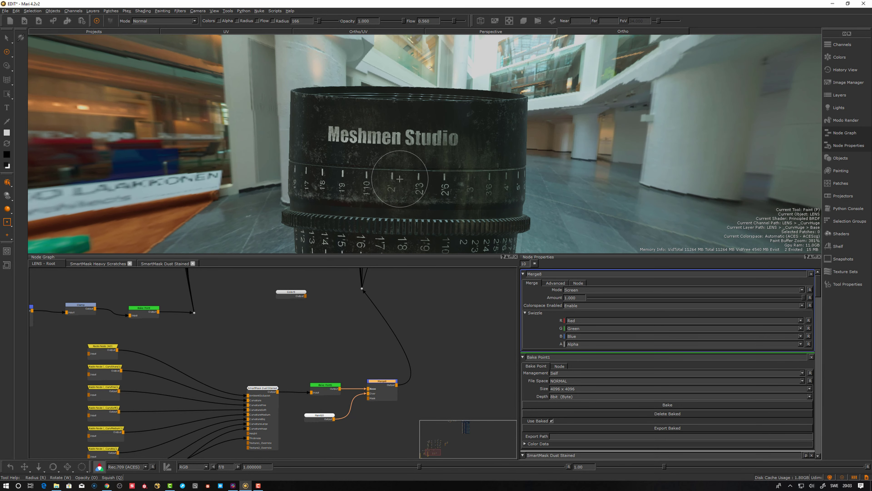
Step: Select the end node of the lowest Merge row and inspect the dusty lens from several angles
scroll(431, 305, down, 8)
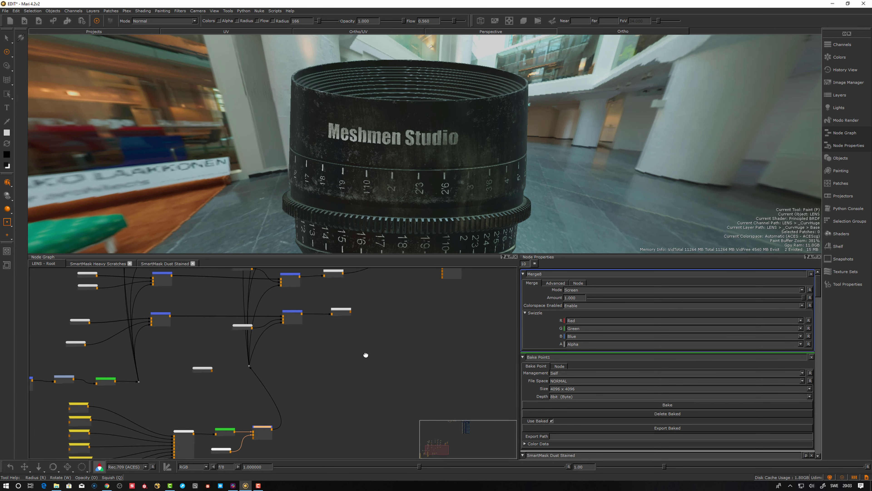
click(319, 324)
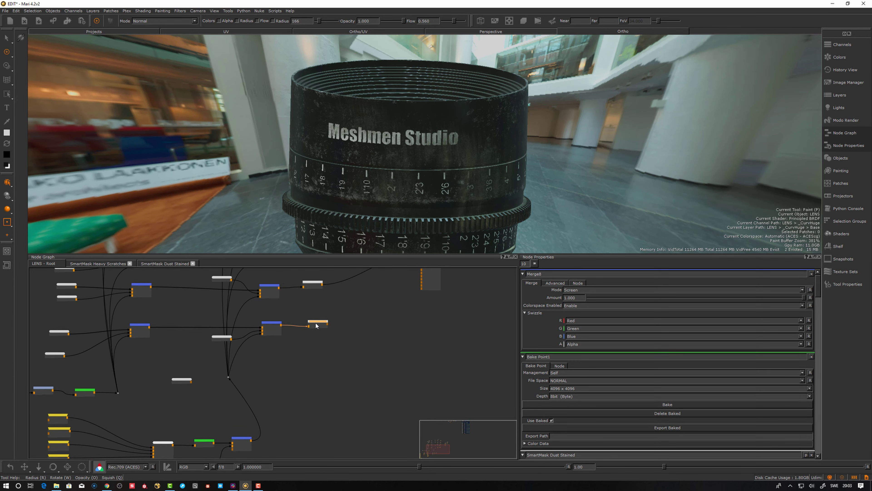
drag(316, 325, 318, 324)
alt+drag(377, 118, 384, 136)
alt+right_drag(384, 136, 400, 143)
alt+drag(401, 143, 411, 132)
alt+right_drag(410, 132, 469, 162)
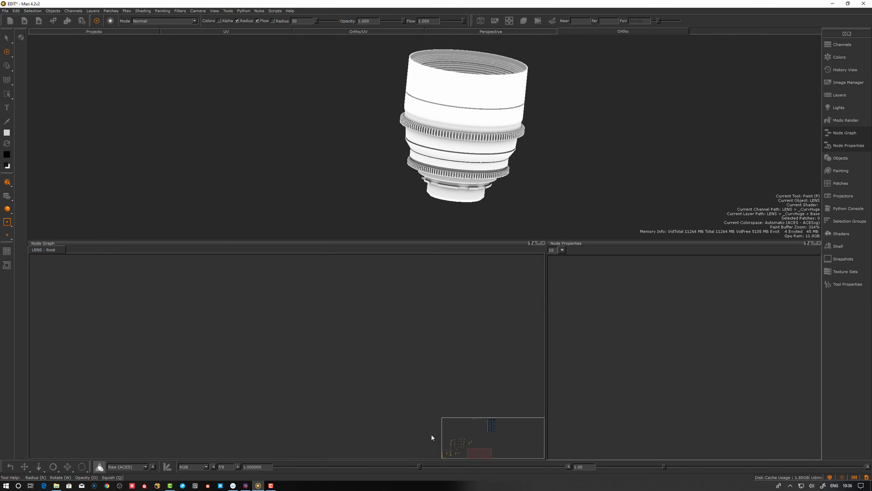
Step: Open the Smart Masks library from an empty area of the node graph and view the custom mask shelf
click(472, 442)
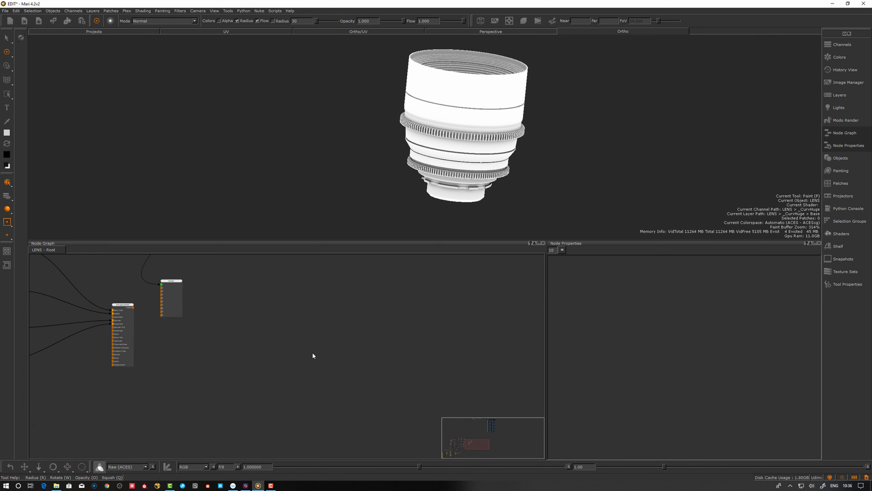
right_click(351, 317)
mouse_move(370, 370)
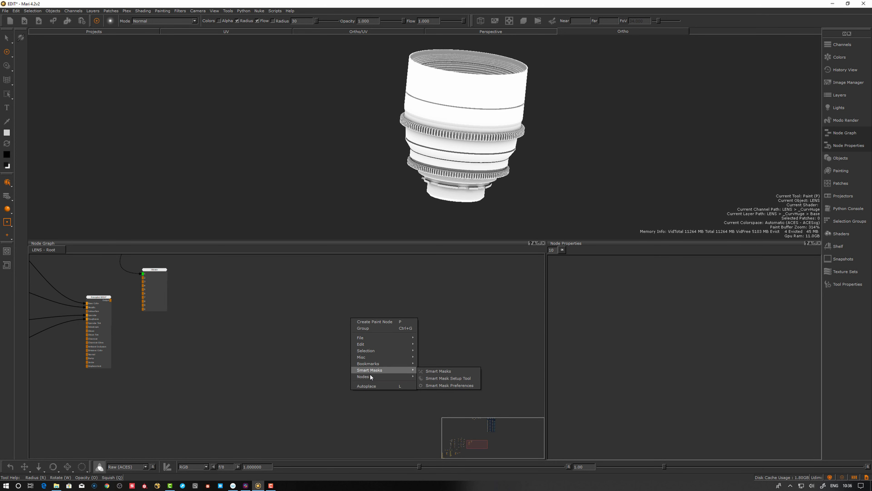
click(451, 372)
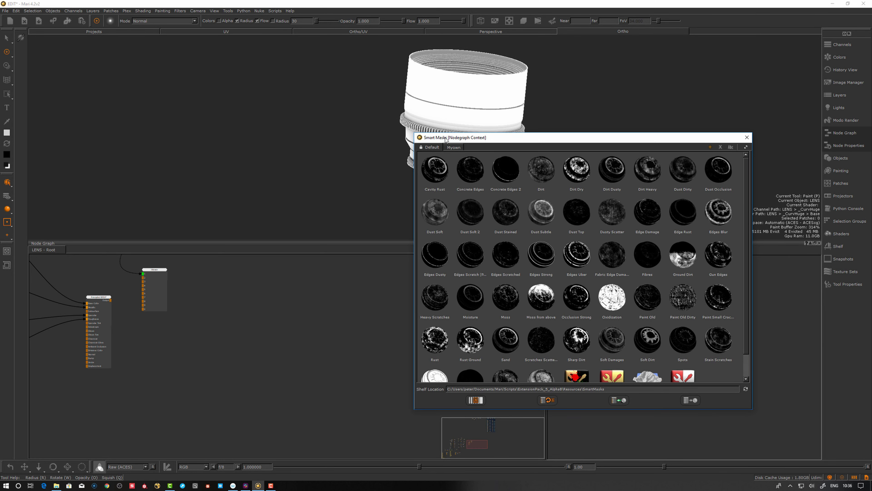
click(455, 148)
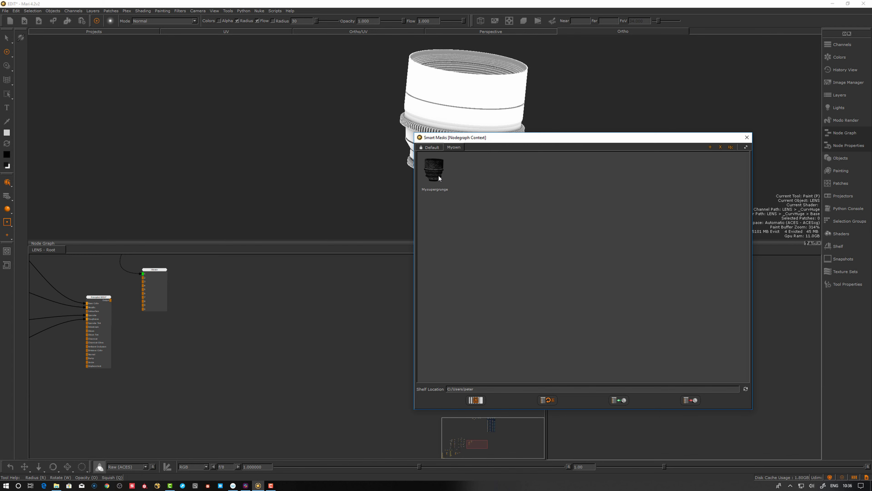
Step: Add the Mask Builder from the Default smart mask shelf to the node graph and close the library
click(433, 148)
scroll(613, 359, down, 1)
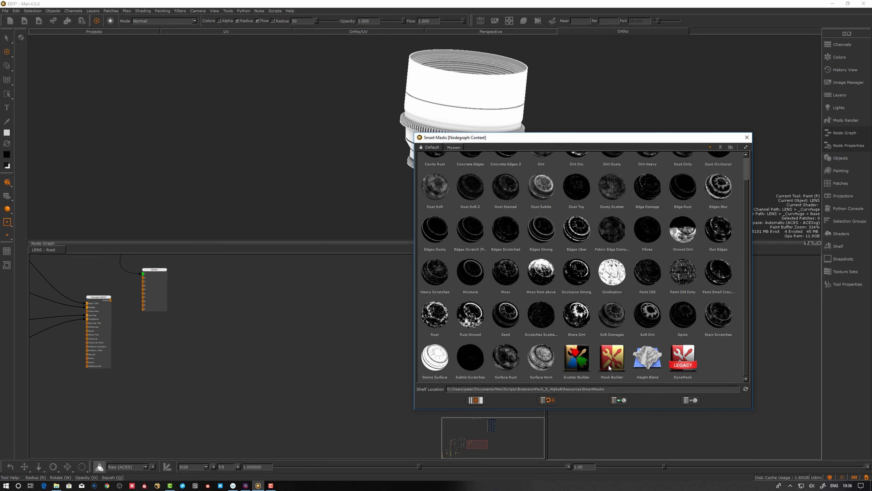
click(613, 363)
drag(614, 373, 303, 374)
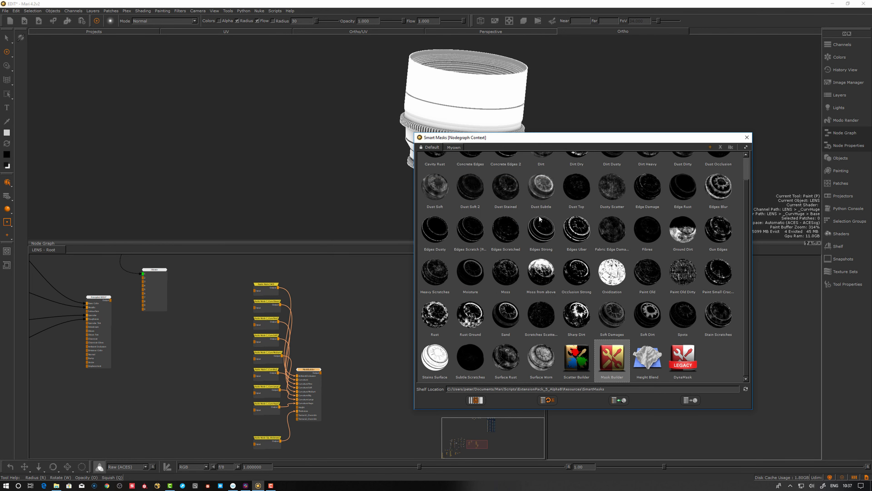
click(746, 139)
Step: View the Mask Builder node's output and move the node away from its input bake nodes
click(330, 408)
key(1)
drag(310, 372, 356, 356)
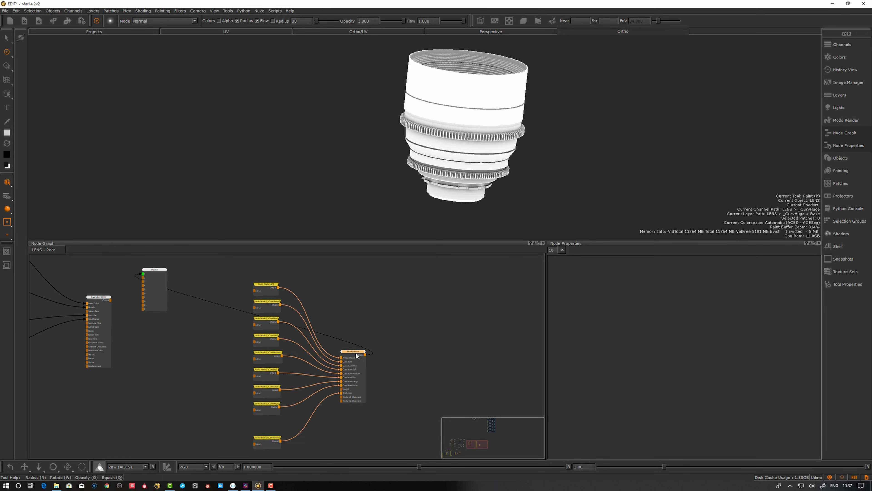
Step: Inspect the lens's edge mask up close, move the Mask Builder node up slightly and open its properties
mouse_move(472, 179)
alt+mouse_down()
mouse_move(489, 146)
mouse_move(495, 162)
alt+mouse_up()
alt+right_drag(494, 162, 557, 175)
alt+middle_drag(557, 176, 524, 174)
alt+right_drag(524, 175, 525, 169)
key(alt+c)
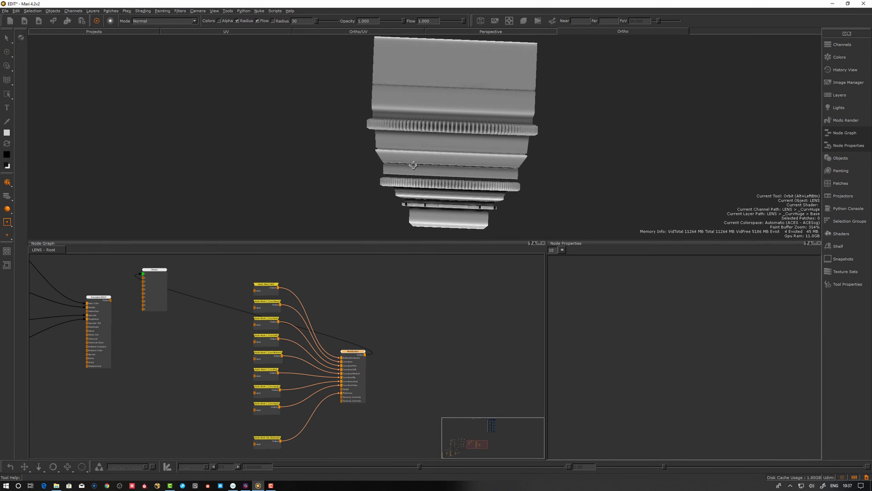
alt+right_drag(413, 165, 424, 168)
alt+drag(424, 168, 389, 186)
drag(352, 357, 368, 331)
double_click(368, 331)
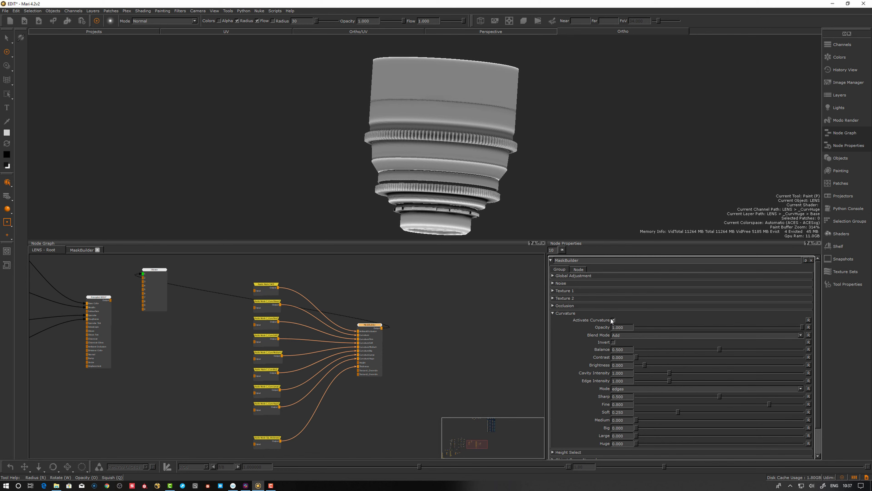
Step: Deactivate the Mask Builder's curvature contribution and activate its thickness contribution
click(613, 319)
scroll(612, 420, down, 2)
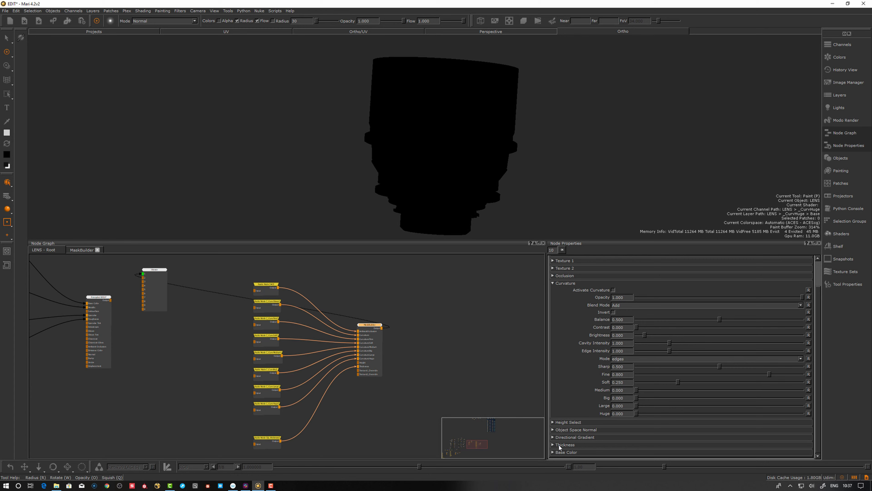
click(553, 445)
click(613, 451)
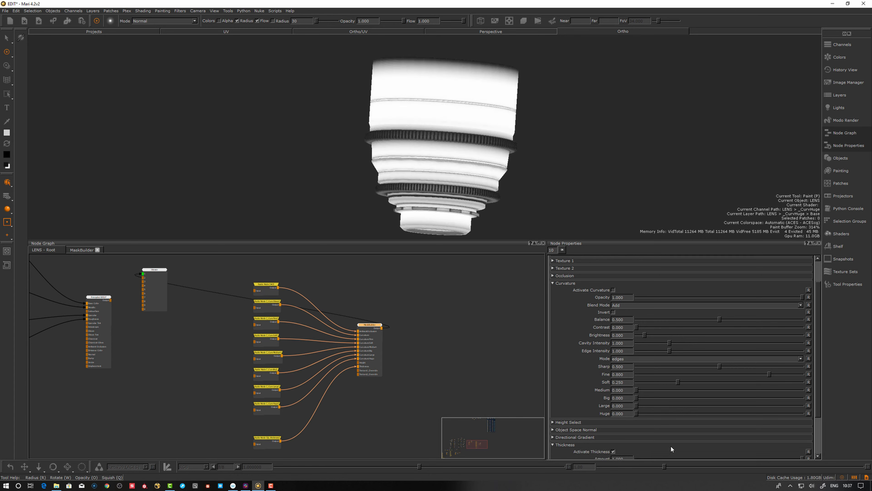
Step: Set the thickness balance to 0.446, lower its amount to nearly zero and collapse the thickness settings
scroll(818, 383, down, 3)
mouse_move(719, 427)
mouse_down()
mouse_move(637, 423)
mouse_move(732, 434)
mouse_move(703, 427)
mouse_up()
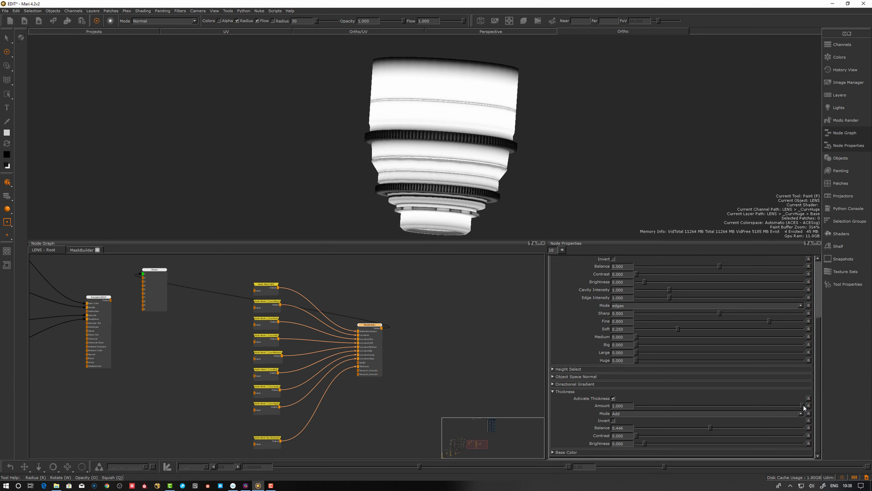
mouse_move(804, 404)
mouse_down()
mouse_move(624, 398)
mouse_move(654, 400)
mouse_move(647, 402)
mouse_up()
alt+drag(563, 155, 467, 101)
alt+right_drag(468, 102, 618, 141)
mouse_move(618, 140)
alt+middle_down()
mouse_move(571, 138)
mouse_move(571, 146)
alt+middle_up()
click(553, 392)
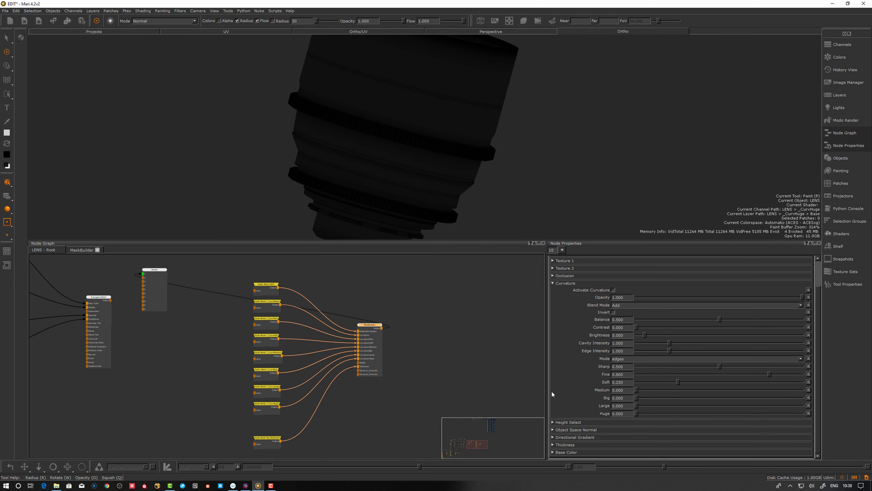
Step: Reactivate curvature with the Screen blend mode, balance 0.343, contrast 0.604 and cavity intensity 1.612
click(613, 290)
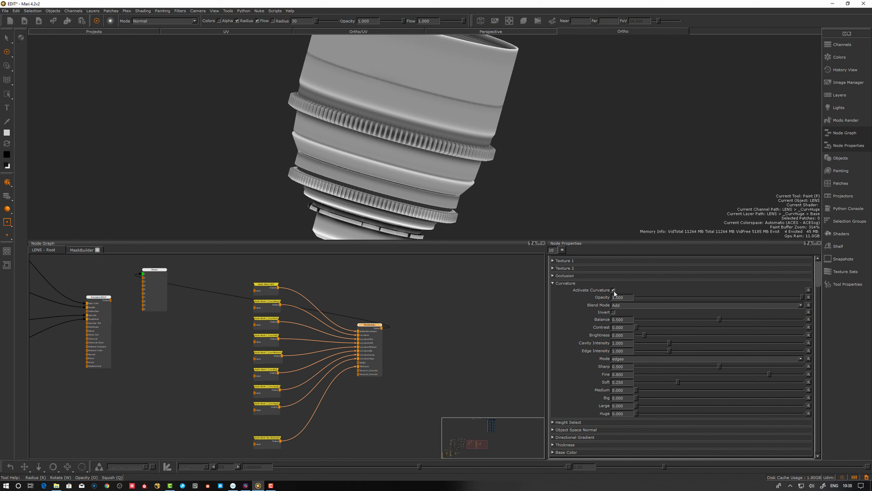
click(621, 305)
mouse_move(635, 334)
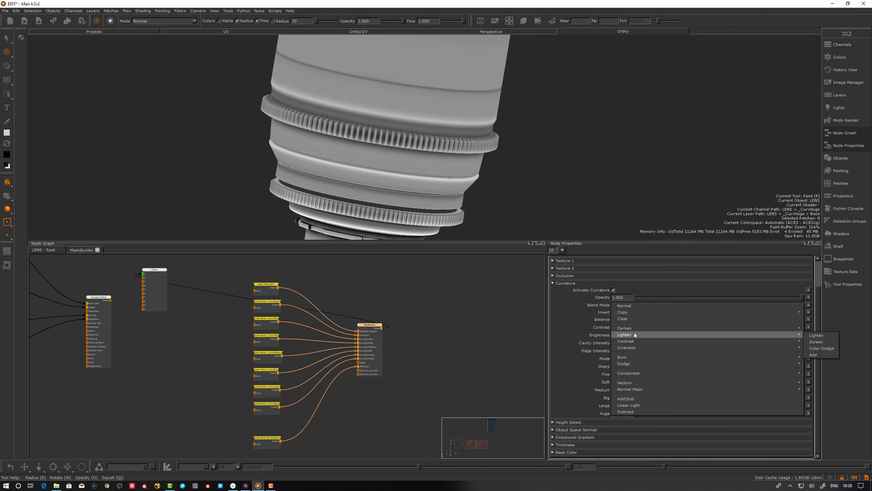
click(816, 342)
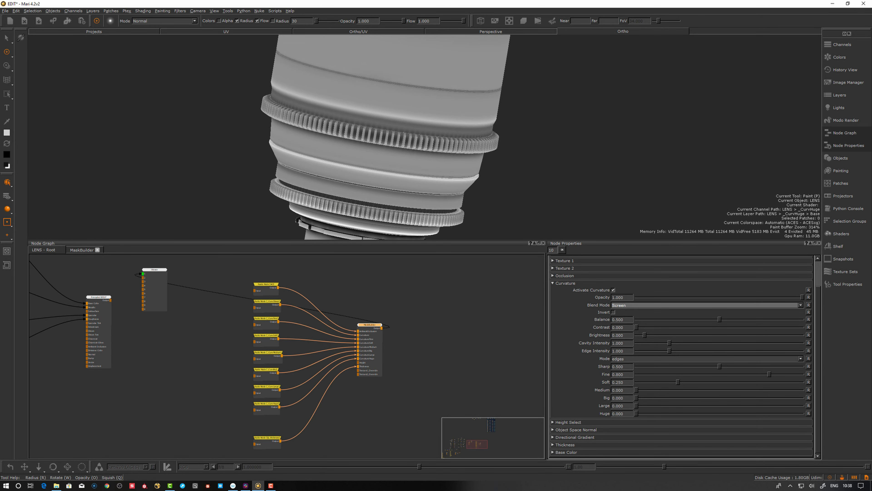
alt+drag(543, 162, 559, 156)
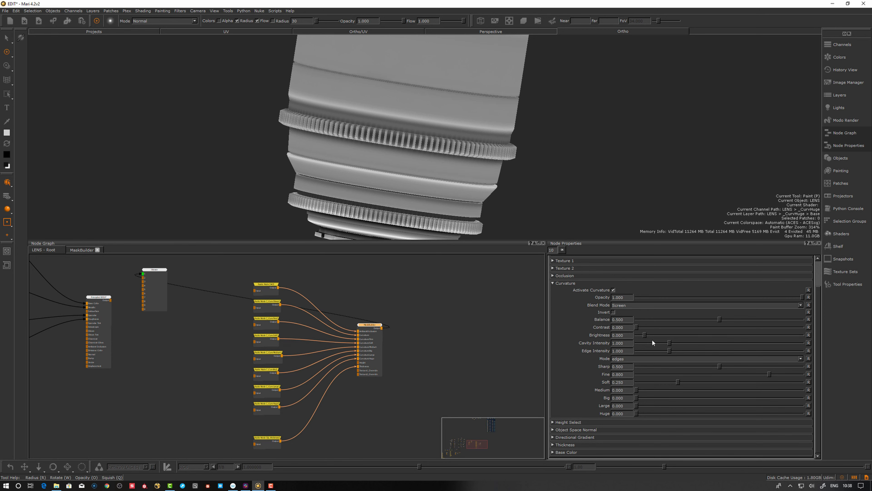
mouse_move(635, 327)
mouse_down()
mouse_move(746, 332)
mouse_move(665, 331)
mouse_move(736, 328)
mouse_up()
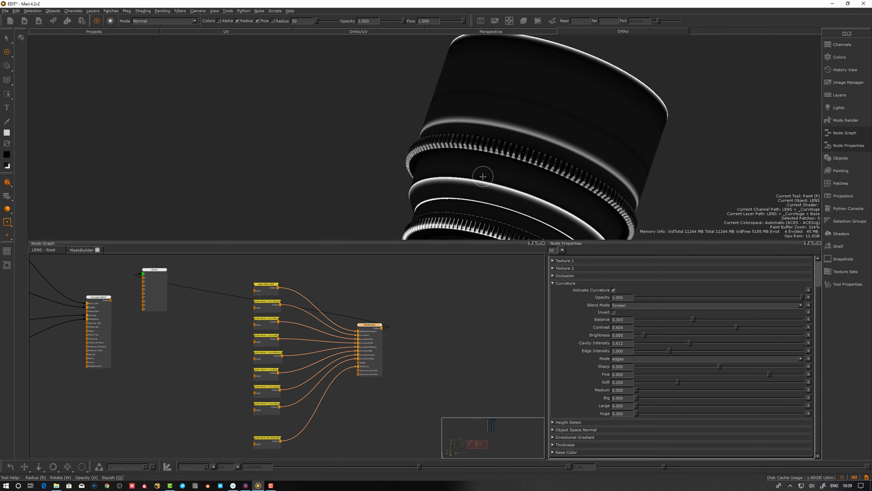
Step: Examine the adjusted curvature mask along the lens's edges and gear rings from several angles
alt+drag(483, 176, 556, 174)
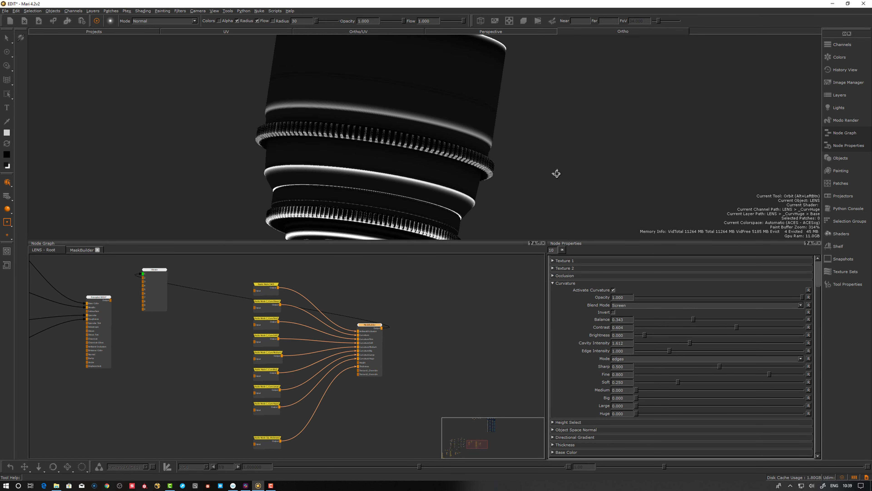
alt+right_drag(557, 173, 465, 187)
alt+drag(466, 187, 503, 199)
alt+right_drag(504, 199, 525, 193)
alt+drag(525, 192, 508, 155)
alt+right_drag(508, 154, 481, 178)
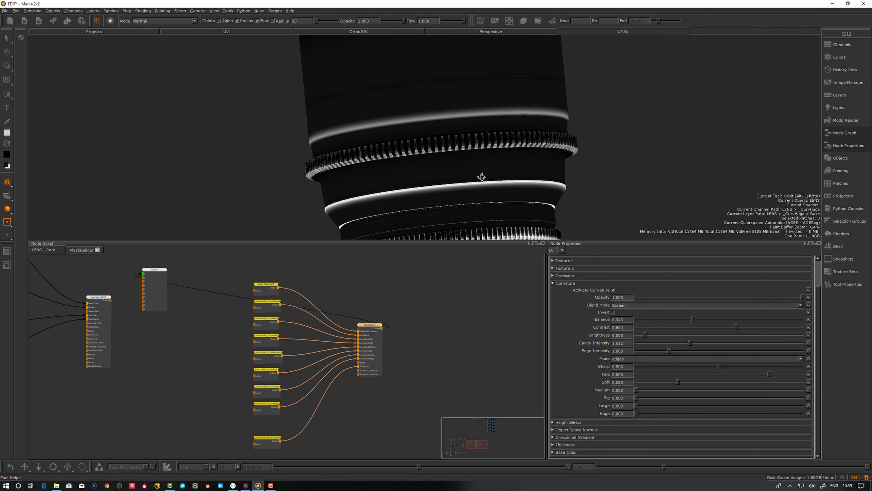
alt+drag(482, 177, 470, 165)
alt+right_drag(470, 165, 439, 180)
alt+drag(438, 181, 452, 181)
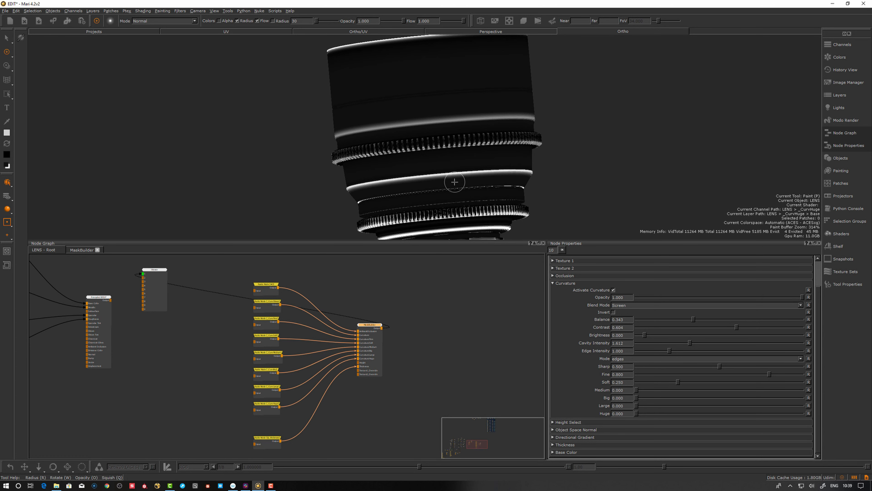
alt+drag(593, 181, 592, 185)
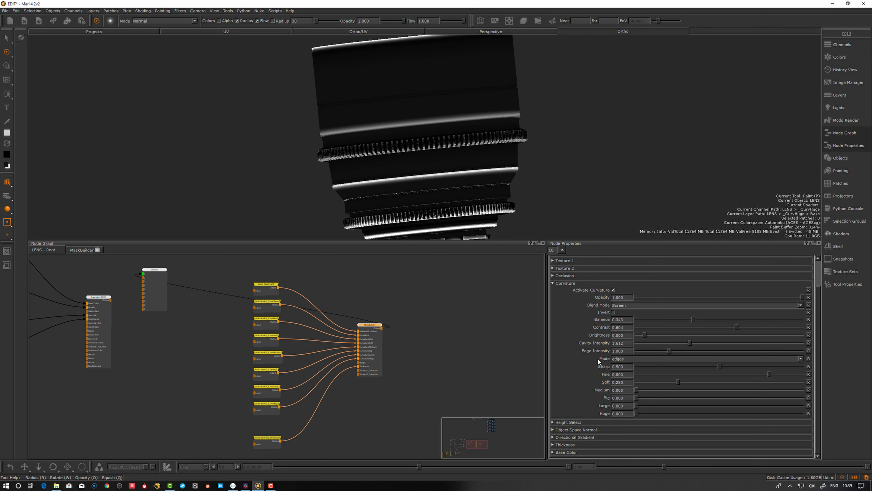
Step: Assign the roughness image from the Scratched Metal image collection as the Mask Builder's Texture 1
click(553, 260)
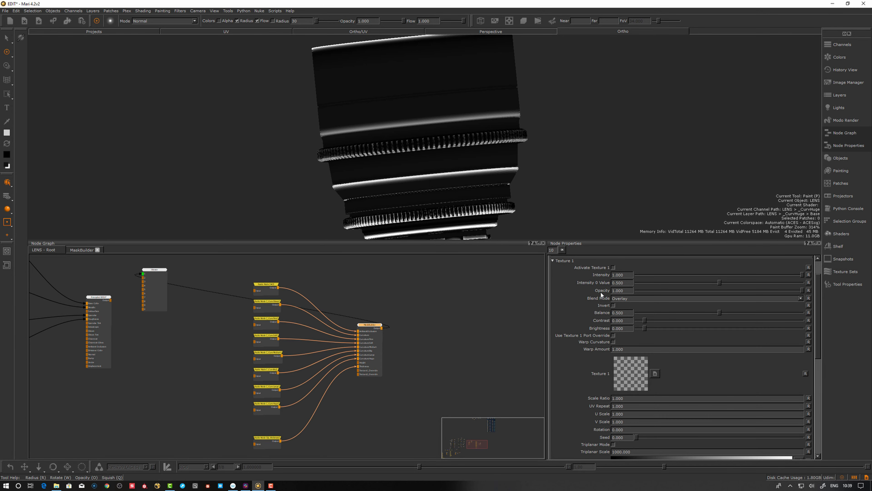
alt+drag(571, 196, 585, 195)
click(841, 84)
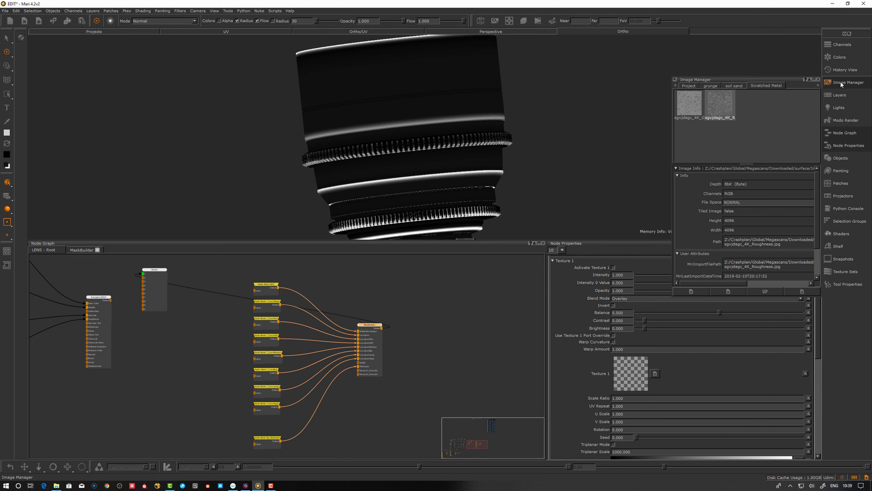
drag(722, 108, 629, 371)
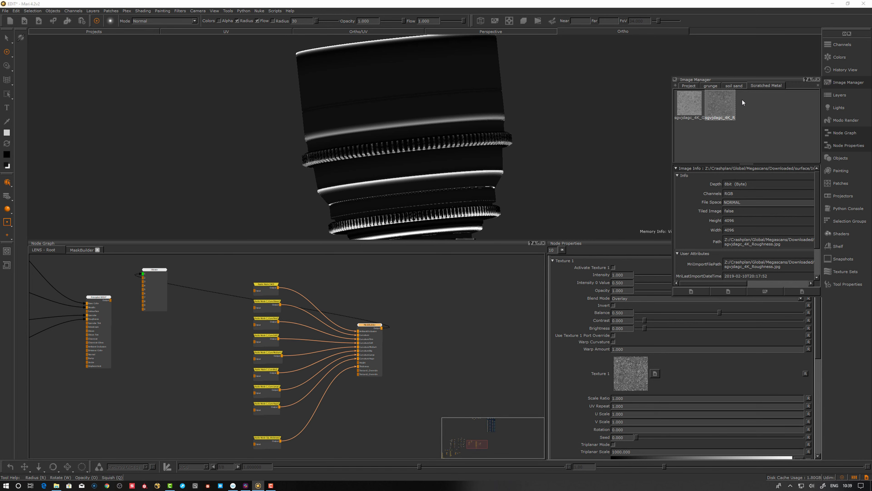
Step: Browse the Megascans texture sets, then activate Texture 1 in the mask
click(848, 272)
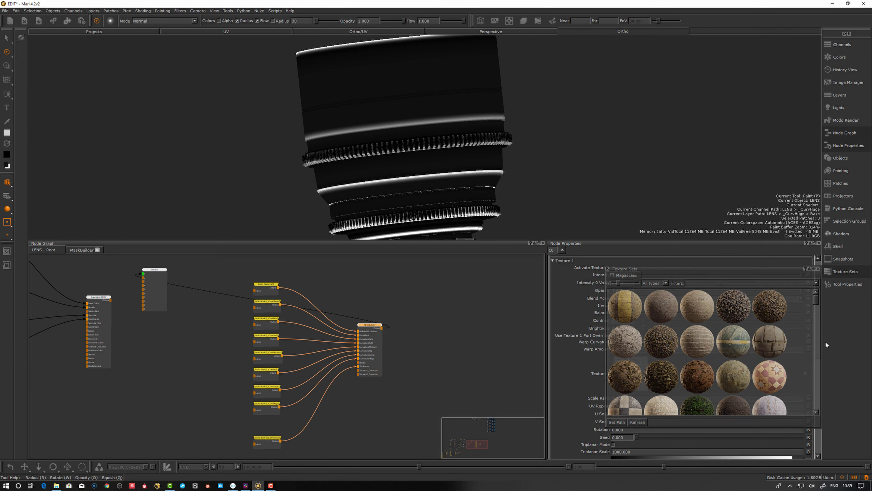
drag(815, 301, 813, 351)
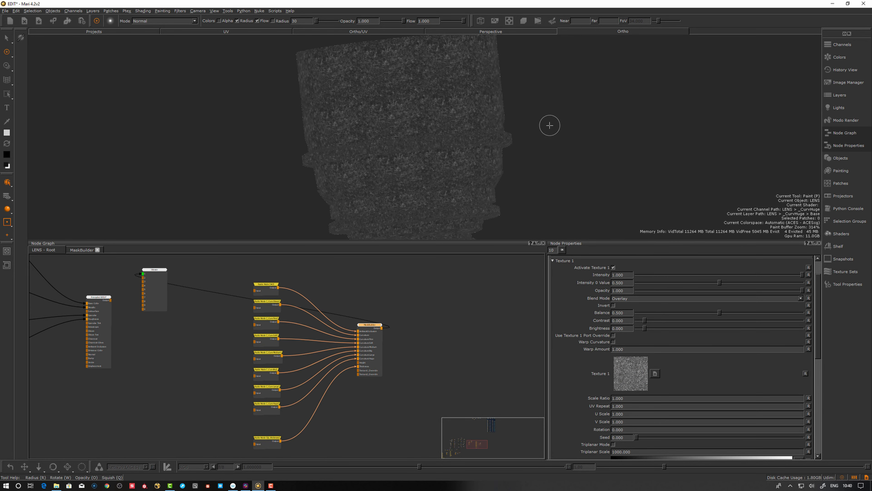
alt+drag(550, 126, 570, 133)
alt+right_drag(570, 132, 661, 175)
alt+drag(661, 175, 666, 187)
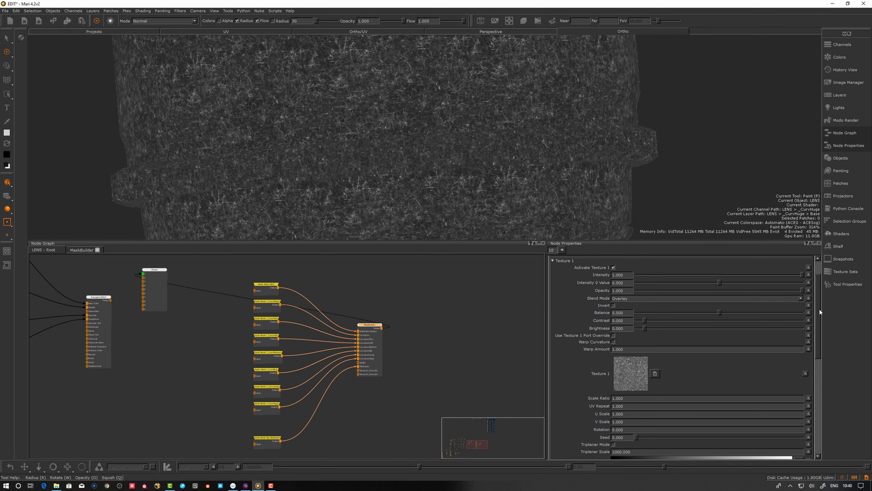
Step: Set the Mask Builder's Global Texture Scale to 3 to enlarge the scratches on the lens
drag(819, 309, 817, 286)
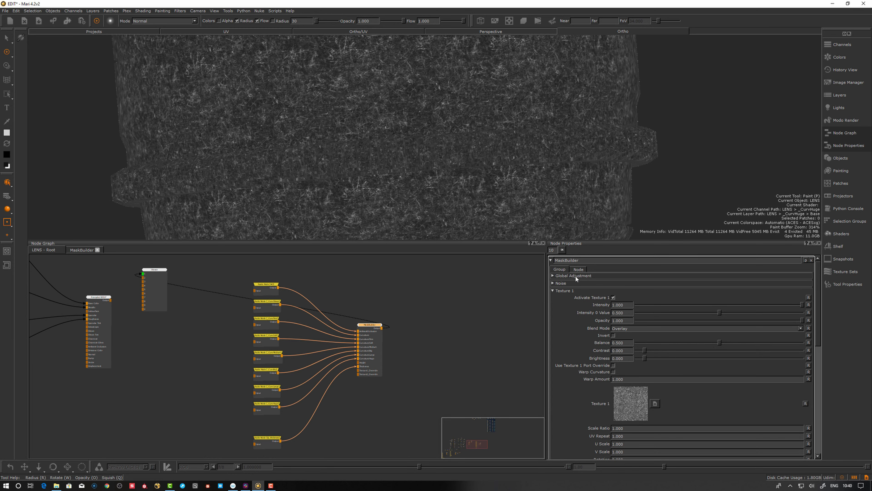
click(563, 275)
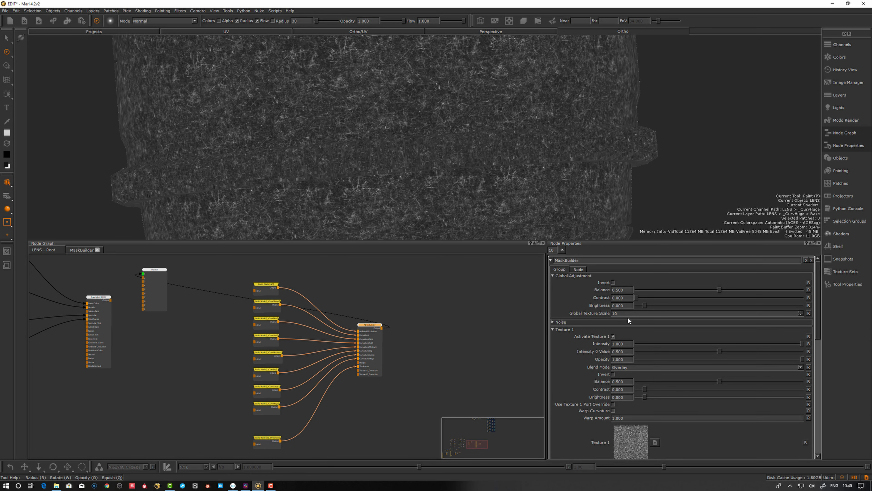
text(100)
key(BackSpace)
key(BackSpace)
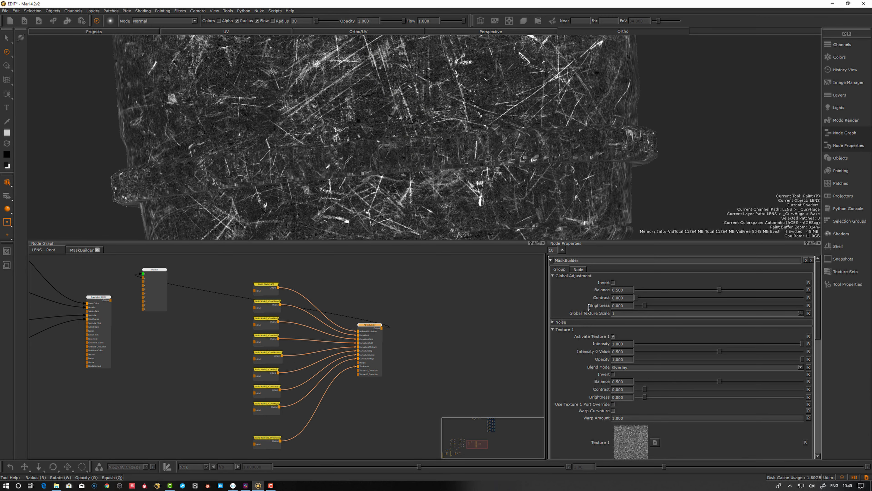
drag(588, 307, 590, 301)
alt+right_drag(539, 61, 456, 104)
mouse_move(453, 110)
alt+mouse_down()
mouse_move(428, 138)
mouse_move(467, 140)
mouse_move(482, 154)
alt+mouse_up()
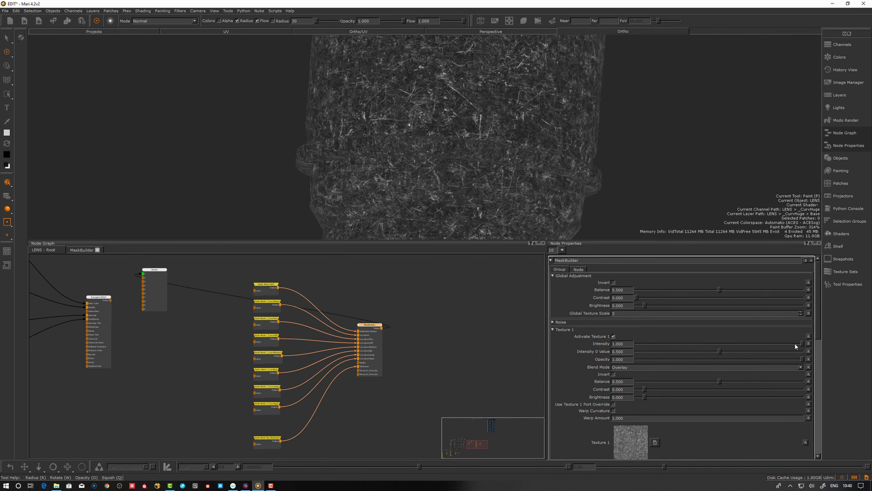
Step: Set Texture 1's contrast to 0.400 and its Intensity 0 Value to 0.329, keeping the intensity at 1.000
mouse_move(802, 343)
mouse_down()
mouse_move(600, 343)
mouse_move(803, 343)
mouse_up()
drag(643, 389, 719, 397)
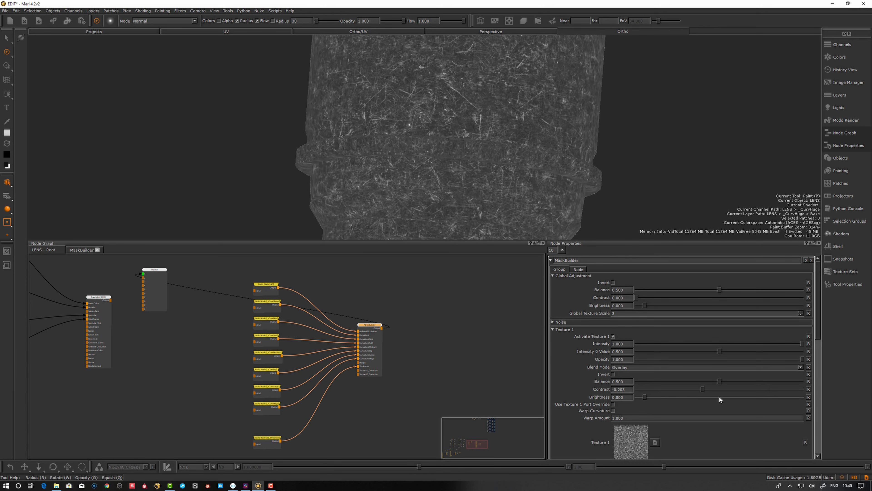
drag(719, 397, 752, 397)
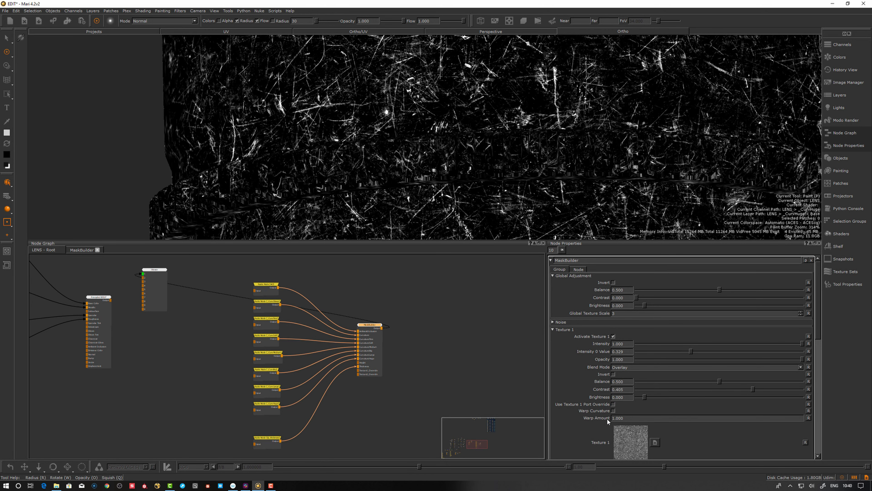
Step: Change Texture 1's blend mode to Multiply so the scratches are limited to the mask's edges
click(627, 367)
mouse_move(632, 400)
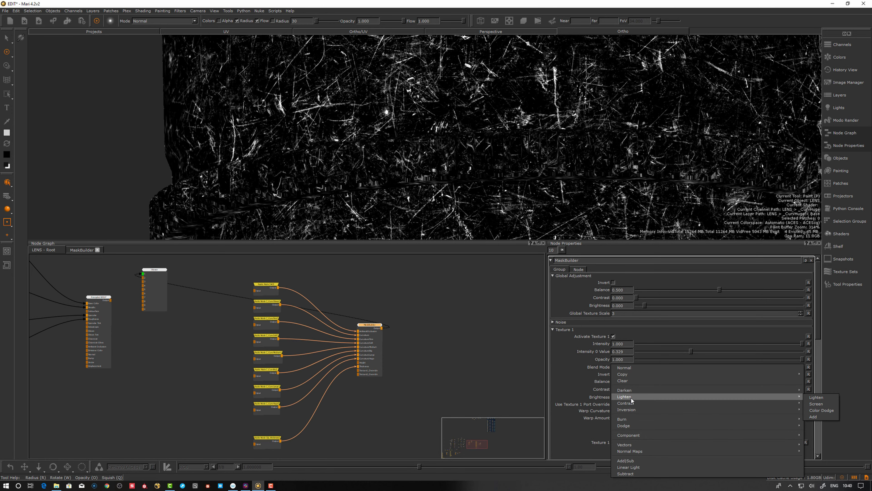
mouse_move(666, 389)
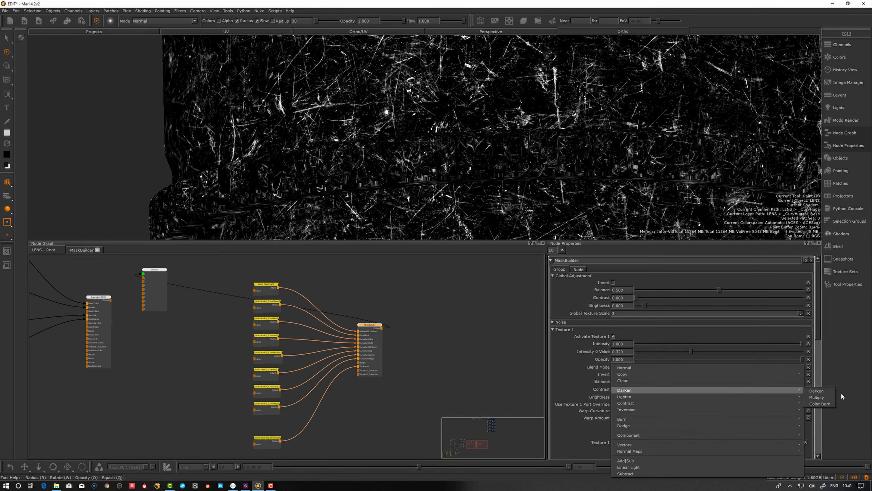
click(817, 398)
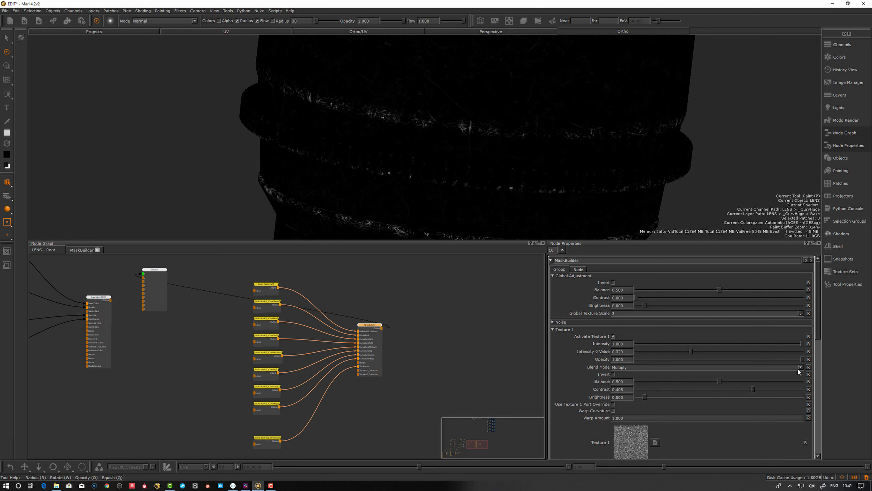
Step: Raise the thickness amount to 0.287 to add scratches on the lens's flatter surfaces
drag(819, 330, 618, 446)
drag(818, 416, 816, 438)
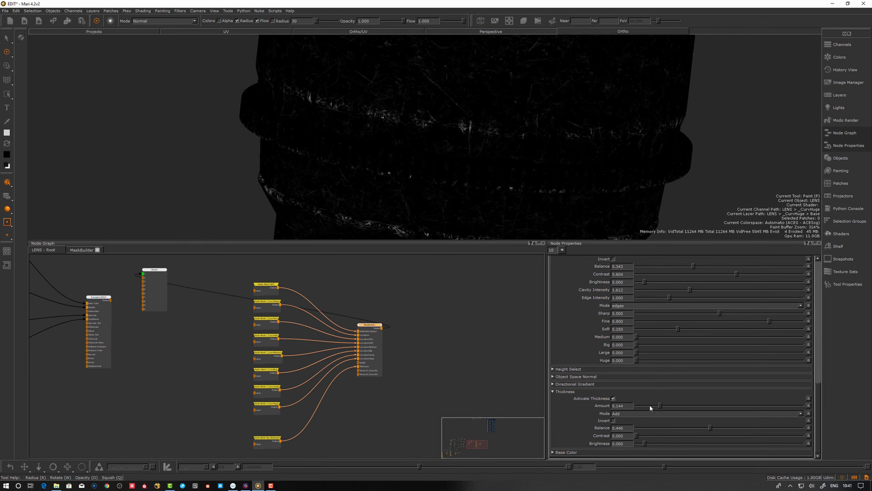
drag(697, 406, 682, 408)
Step: Examine the scratch distribution on the lens's edges, rings and flat surfaces, both close up and from a distance
alt+middle_drag(622, 145, 735, 207)
alt+right_drag(735, 206, 415, 126)
alt+middle_drag(540, 132, 493, 130)
alt+middle_drag(581, 147, 577, 189)
alt+right_drag(577, 189, 635, 199)
alt+middle_drag(484, 209, 596, 140)
alt+drag(596, 140, 520, 195)
alt+right_drag(520, 195, 412, 155)
alt+drag(508, 186, 520, 153)
alt+right_drag(525, 158, 614, 206)
alt+middle_drag(508, 131, 505, 148)
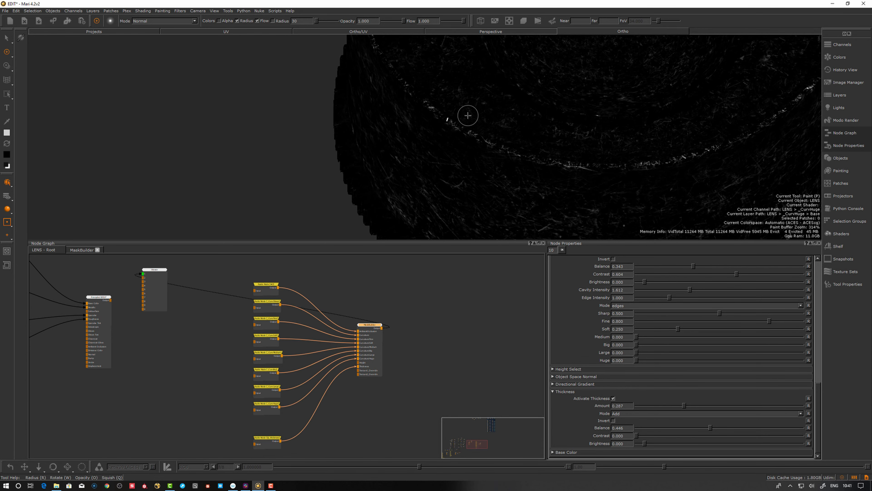
alt+drag(539, 150, 551, 128)
alt+right_drag(551, 129, 494, 120)
alt+drag(529, 144, 507, 157)
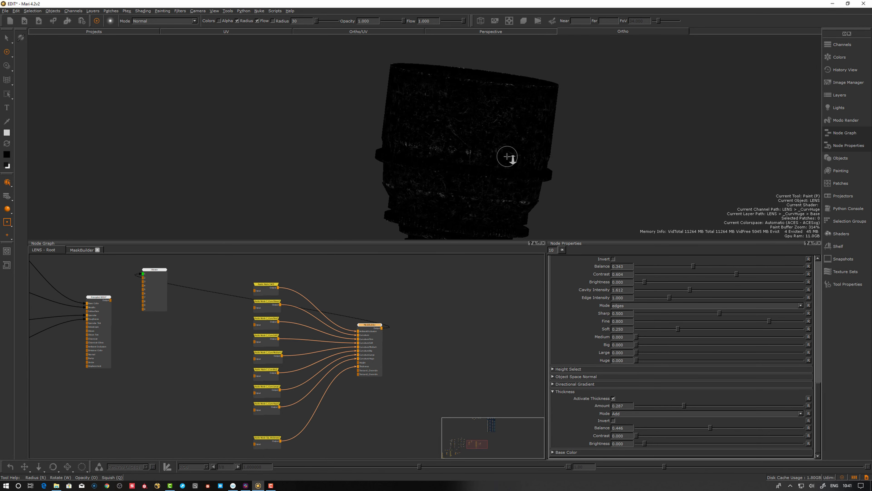
alt+right_drag(507, 157, 579, 177)
Step: Expand the Mask Builder's directional gradient settings and activate the gradient
click(552, 385)
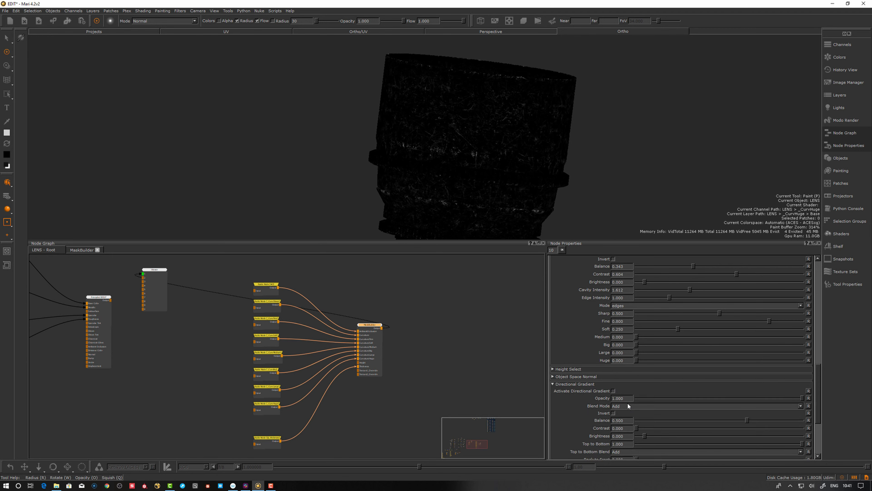
click(614, 391)
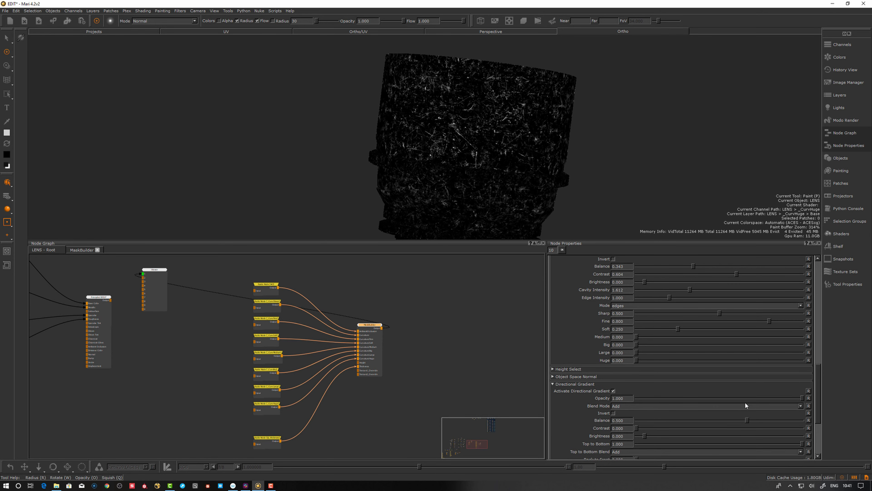
Step: Deactivate the directional gradient and expand the Object Space Normal settings
click(613, 390)
click(548, 376)
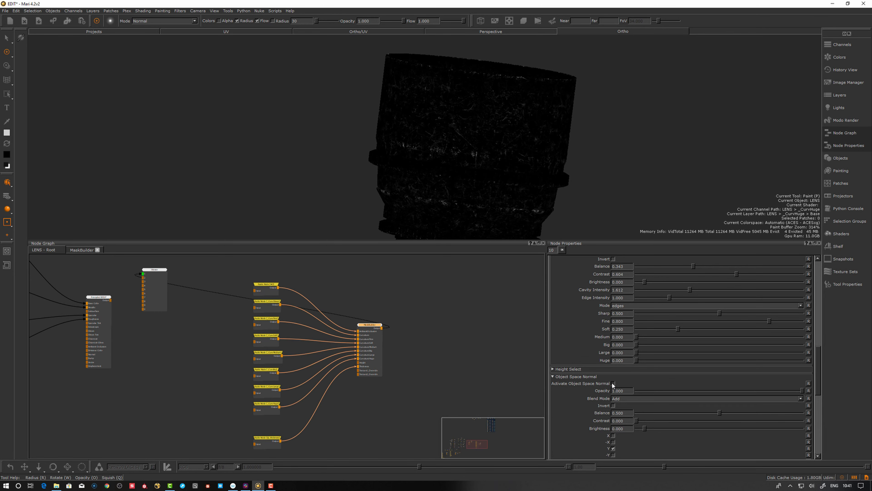
Step: Raise the global adjustment balance to 0.778 and check the scratches on the lens up close and from a distance
scroll(638, 286, up, 15)
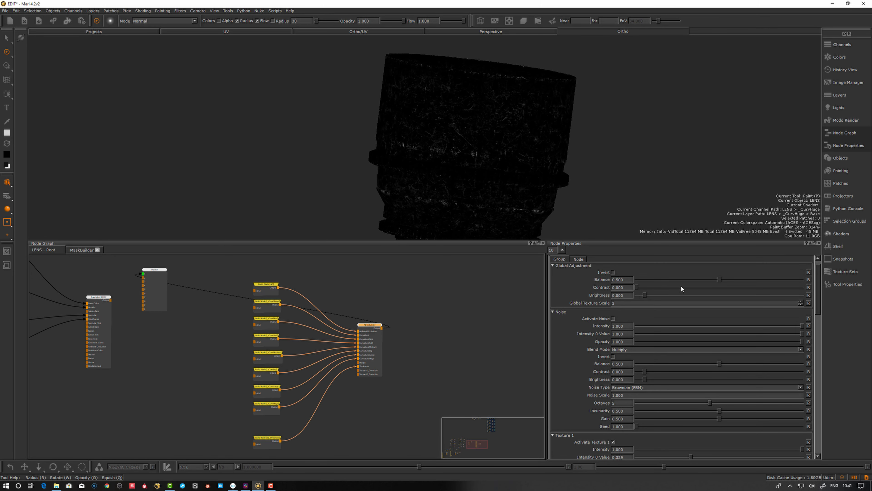
drag(739, 281, 770, 285)
alt+middle_drag(595, 178, 627, 198)
alt+right_drag(627, 198, 769, 155)
alt+middle_drag(684, 220, 636, 147)
alt+drag(636, 148, 589, 154)
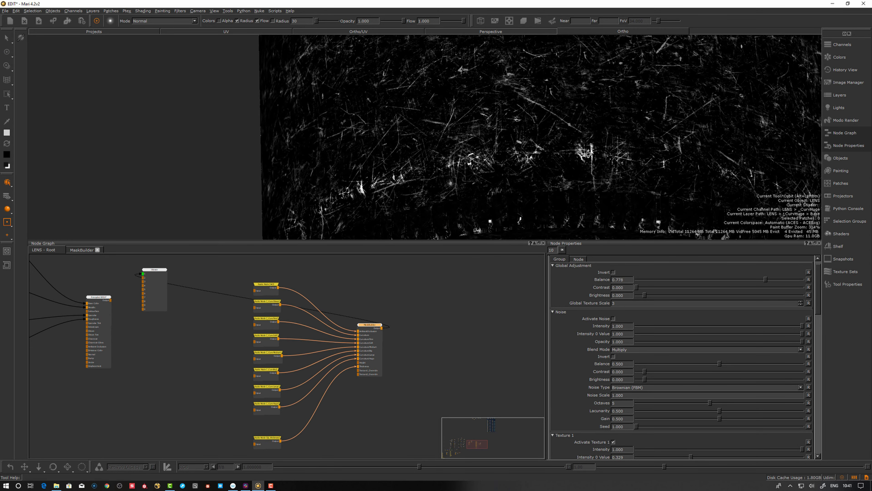
alt+right_drag(588, 154, 457, 172)
mouse_move(457, 172)
alt+mouse_down()
mouse_move(466, 196)
mouse_move(448, 195)
mouse_move(457, 182)
mouse_move(449, 183)
alt+mouse_up()
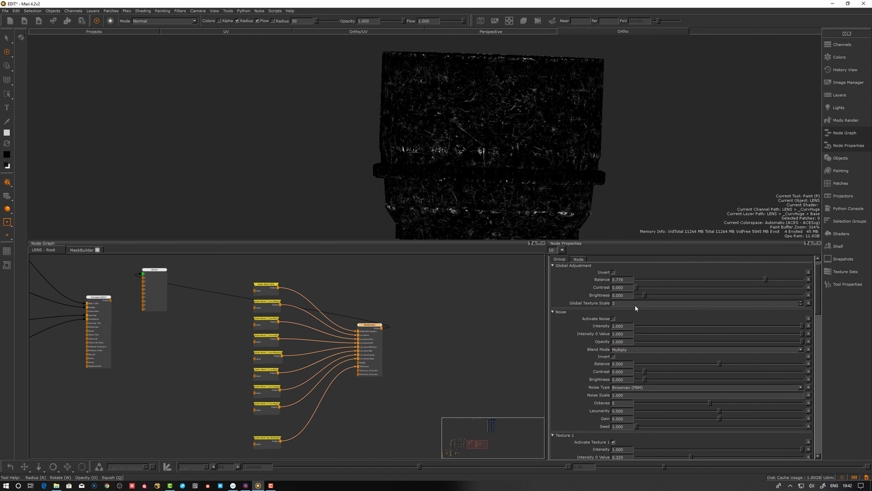
Step: Set the global adjustment brightness to -0.002 and move the Mask Builder node slightly higher in the node graph
drag(645, 296, 719, 298)
alt+right_drag(563, 162, 491, 165)
alt+drag(492, 165, 484, 189)
drag(369, 343, 373, 332)
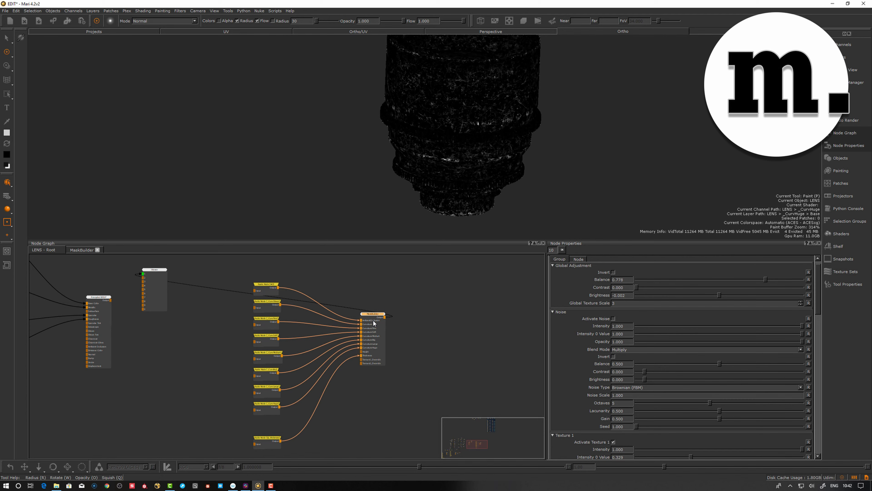
alt+drag(466, 140, 469, 159)
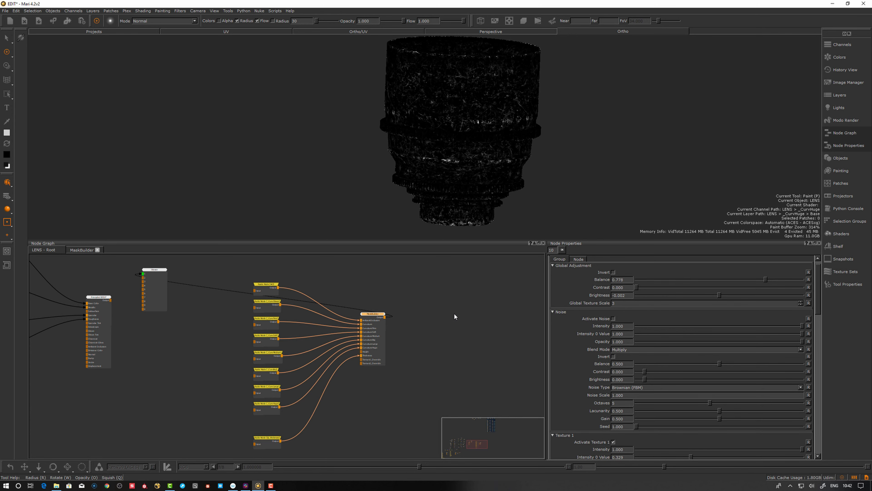
Step: Save the Mask Builder node as a new smart mask preset named genbreakup in the Myown collection
right_click(442, 306)
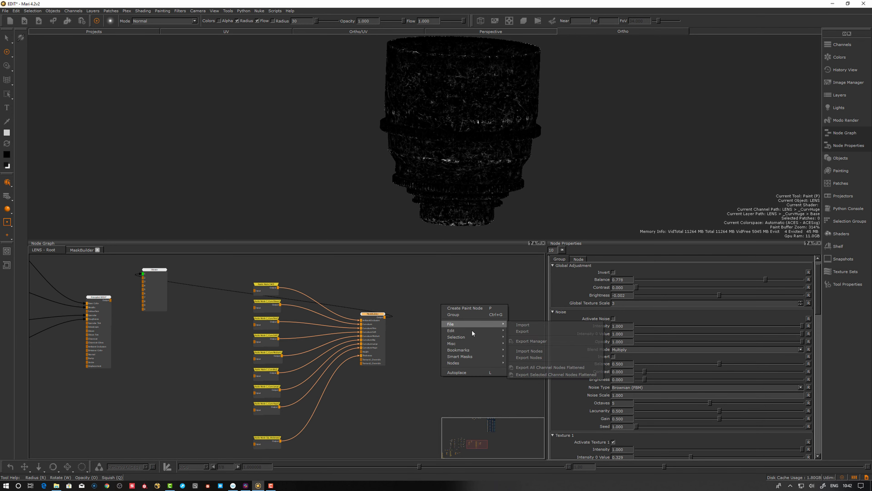
mouse_move(467, 356)
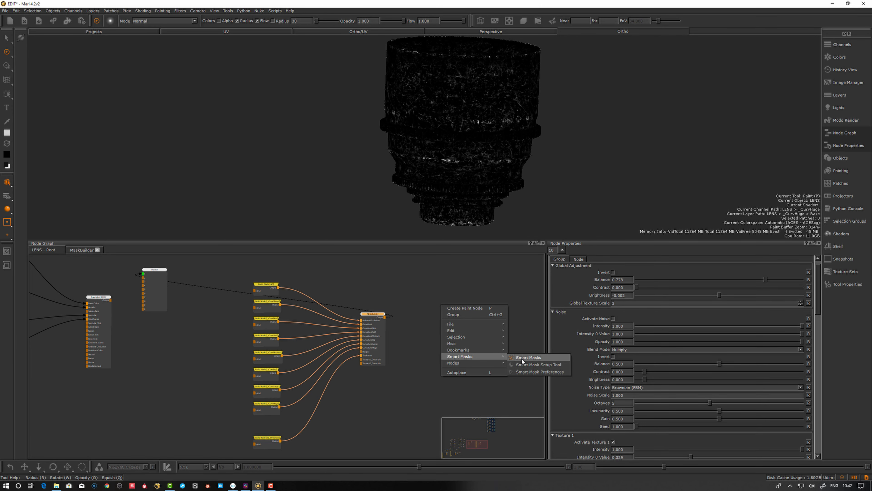
click(521, 358)
drag(373, 315, 374, 295)
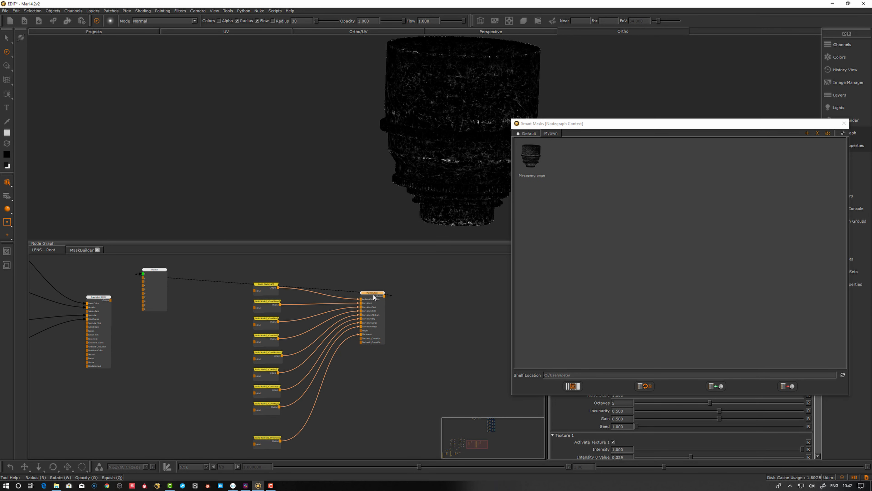
click(788, 387)
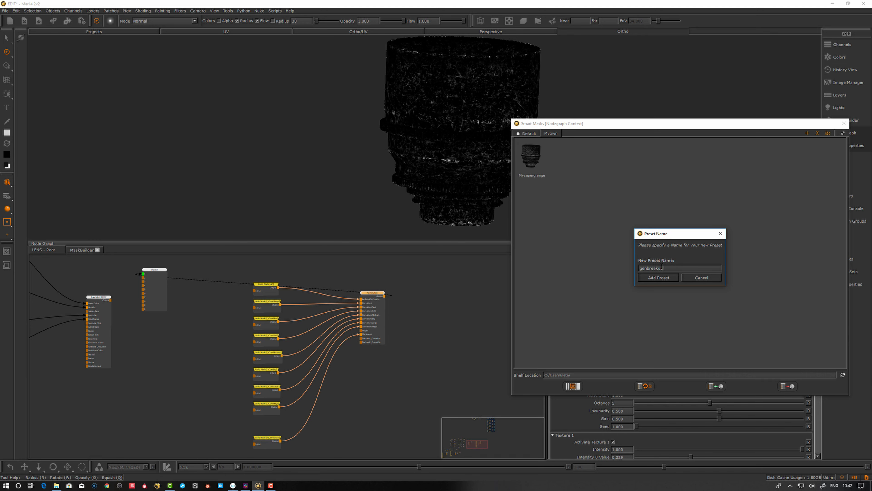
text(genbreakup)
click(660, 278)
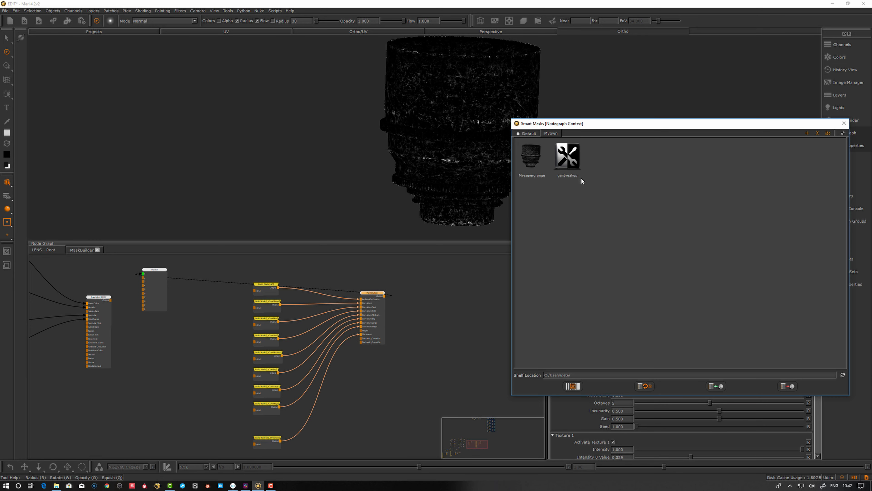
Step: Give the genbreakup preset a preview image from a viewport snapshot of the whole lens
right_click(568, 154)
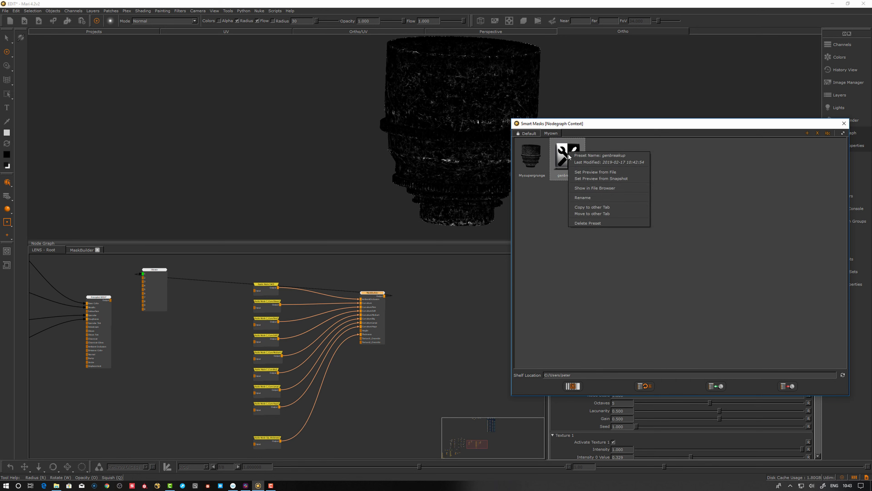
click(615, 179)
middle_drag(510, 207, 489, 202)
alt+right_drag(502, 197, 470, 189)
alt+middle_drag(470, 189, 488, 188)
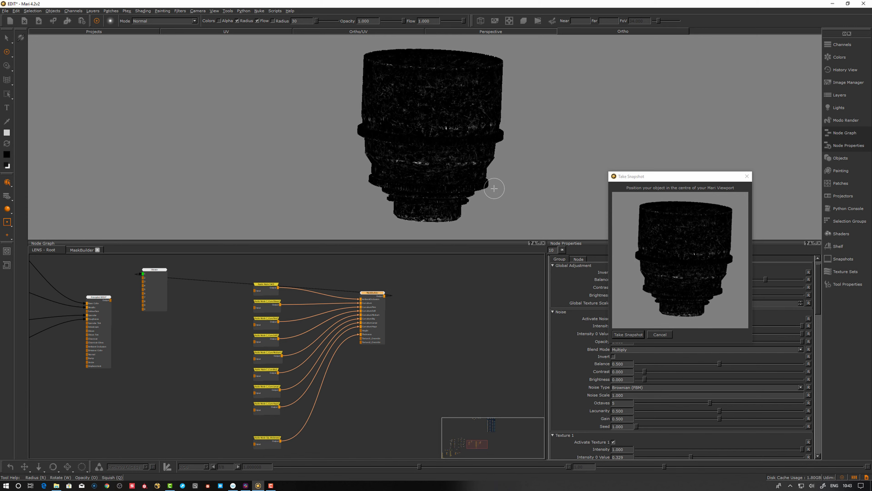
alt+drag(491, 189, 542, 203)
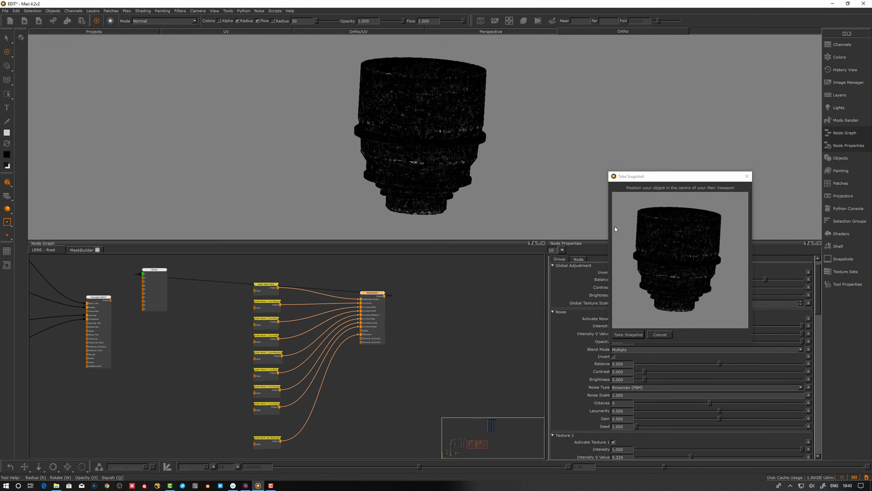
click(628, 334)
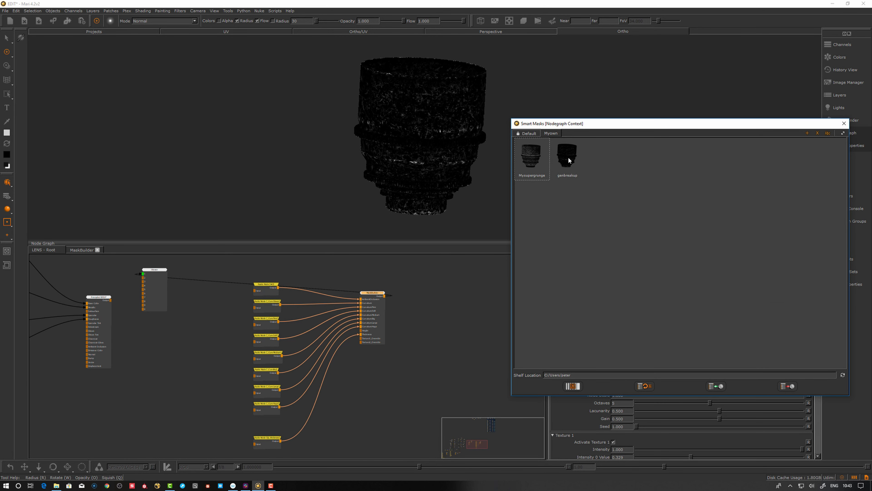
Step: Load the Mysupergrunge smart mask preset into the node graph and let its mask inputs set up
click(580, 174)
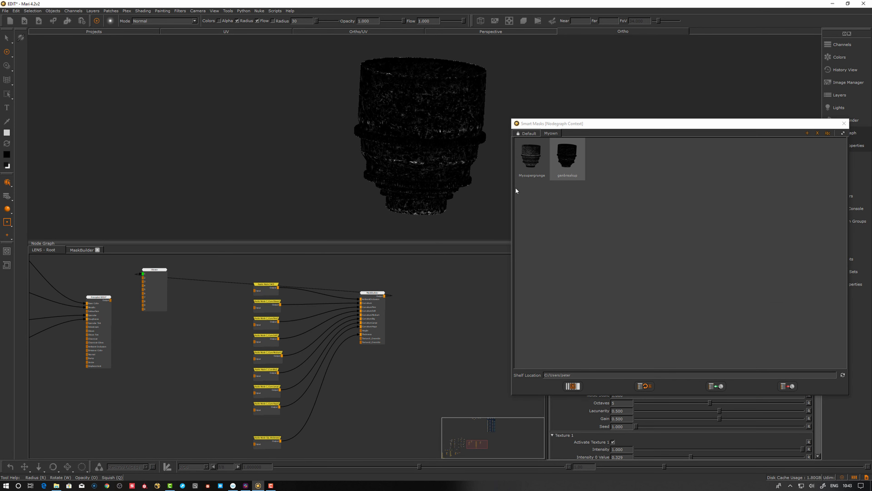
click(533, 168)
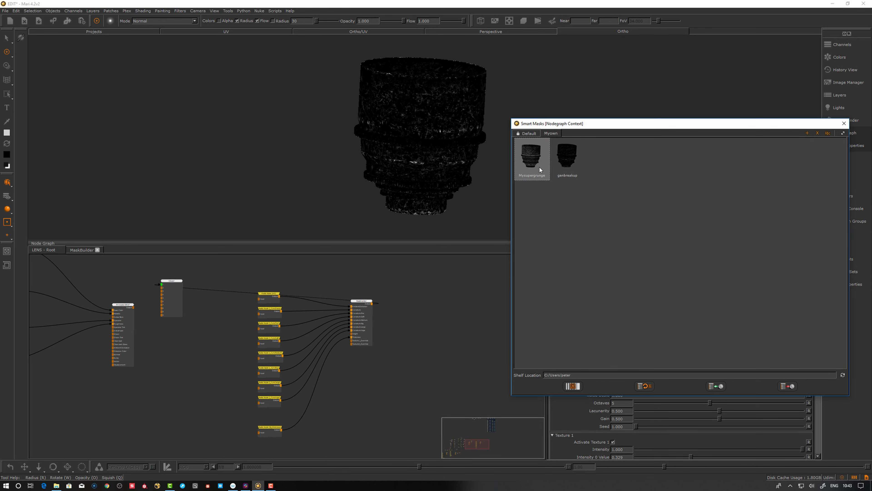
right_click(531, 156)
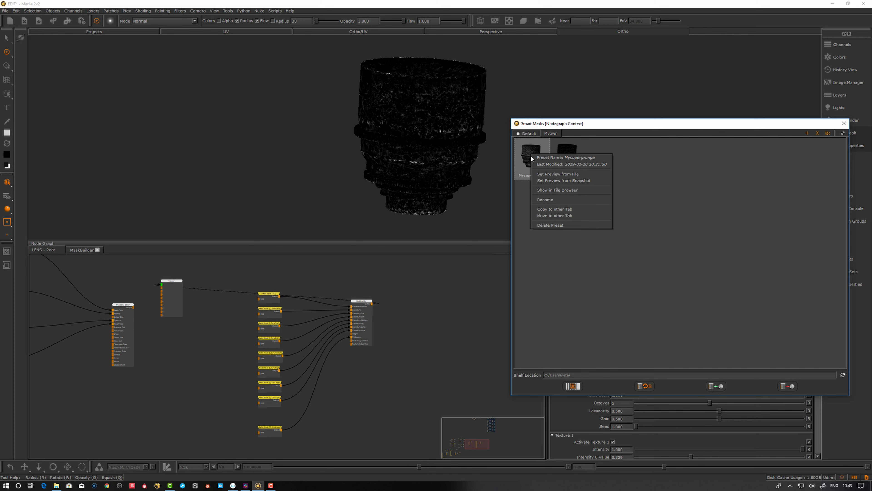
double_click(531, 152)
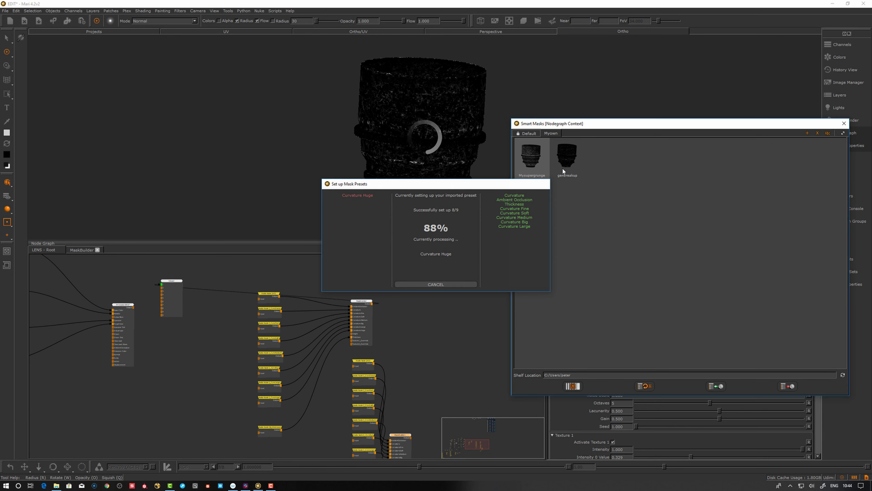
mouse_move(562, 168)
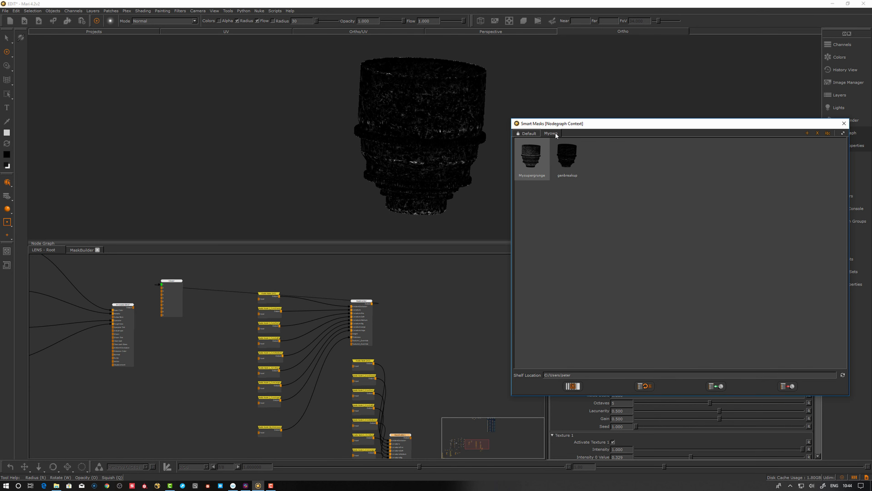
Step: Move the imported Mask Builder node clear of its input nodes and connect it to the viewer to show it on the lens
drag(400, 439, 445, 365)
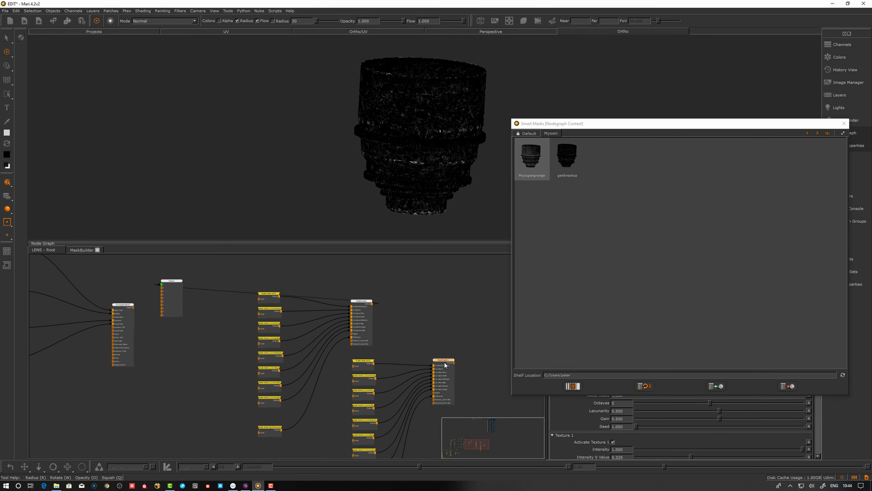
key(1)
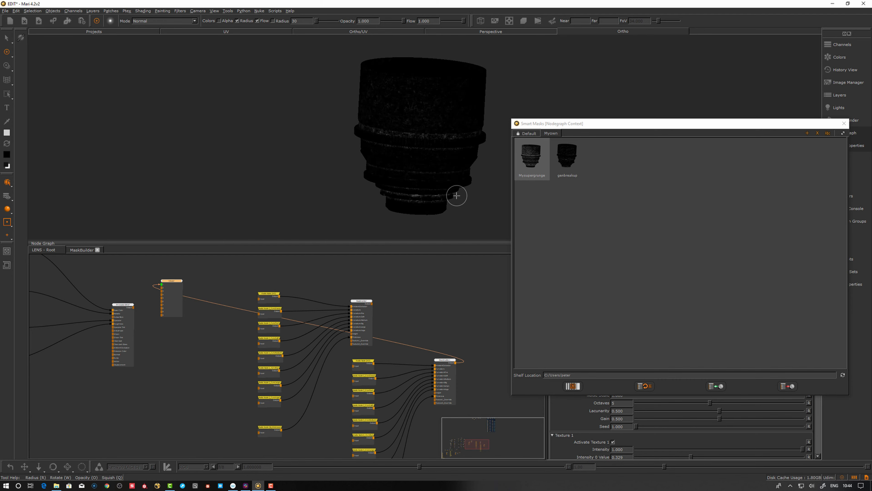
alt+drag(432, 179, 417, 161)
alt+right_drag(417, 161, 426, 224)
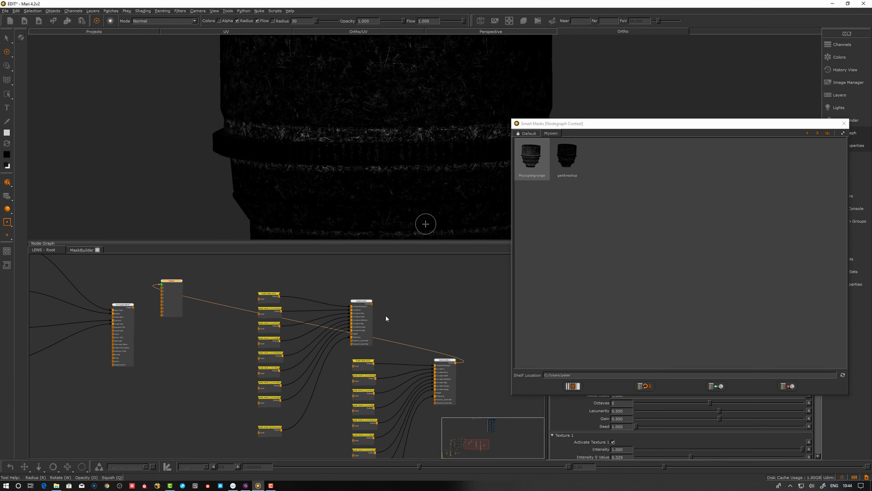
Step: Compare both masks on the lens by viewing the original Mask Builder node and switching back to the imported one
click(356, 304)
key(1)
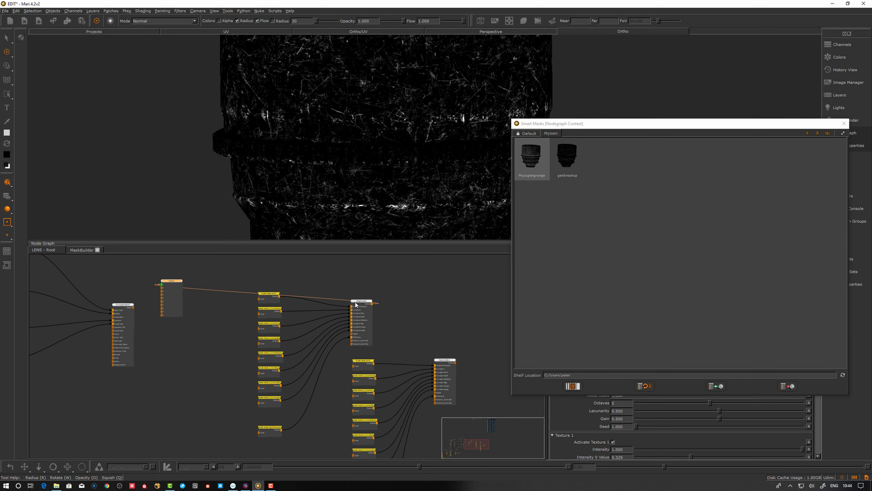
click(449, 362)
key(1)
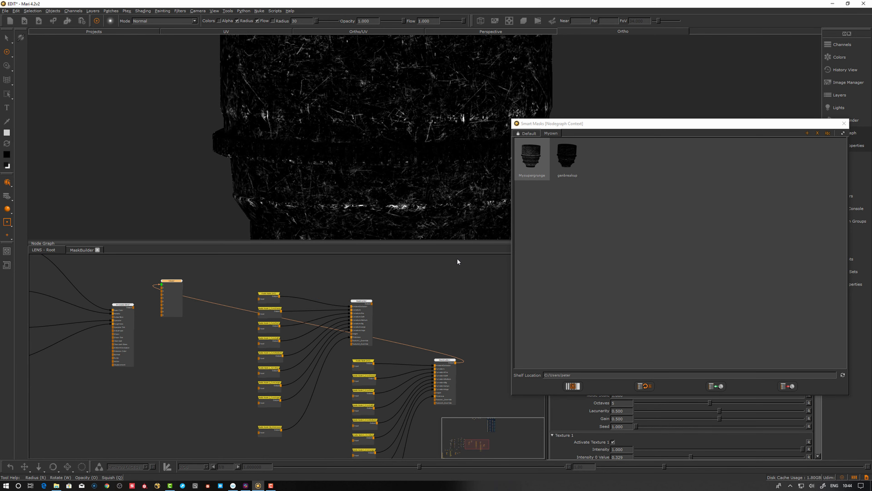
Step: Examine the imported Mysupergrunge mask over the lens's rings and edges, up close and with the whole lens in view
alt+middle_drag(410, 175, 353, 128)
alt+right_drag(333, 150, 325, 164)
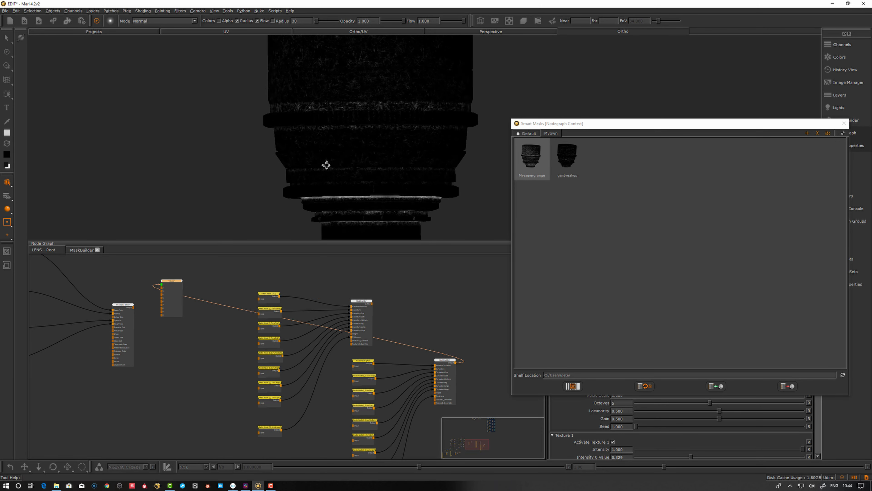
mouse_move(368, 156)
alt+middle_down()
mouse_move(376, 154)
mouse_move(369, 149)
alt+middle_up()
alt+right_drag(369, 149, 352, 166)
mouse_move(348, 164)
alt+mouse_down()
mouse_move(314, 146)
mouse_move(351, 165)
mouse_move(358, 156)
alt+mouse_up()
alt+right_drag(358, 156, 349, 170)
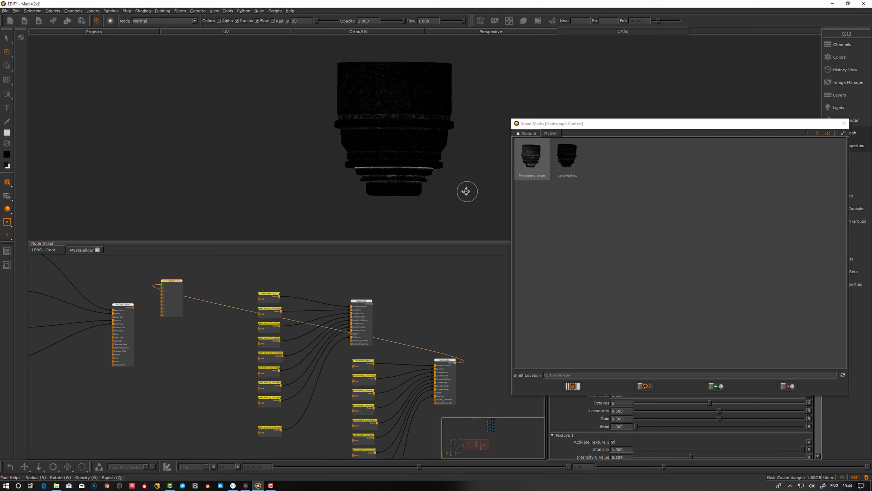
alt+drag(467, 191, 432, 192)
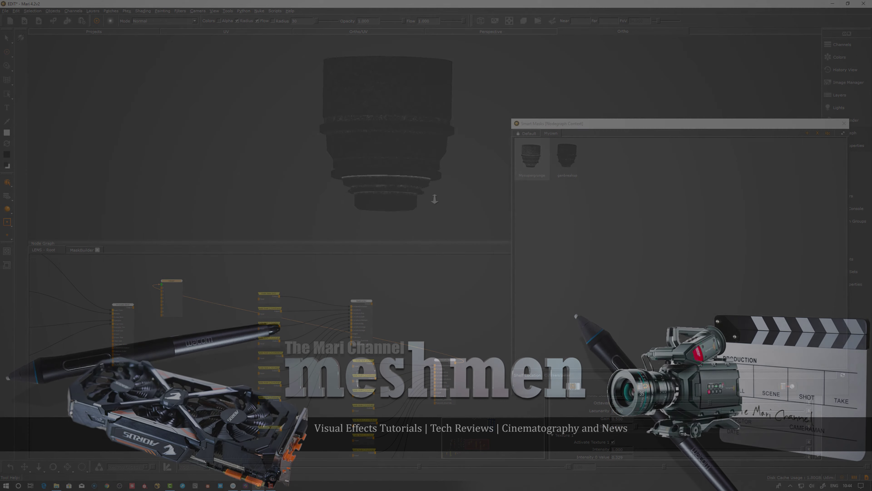